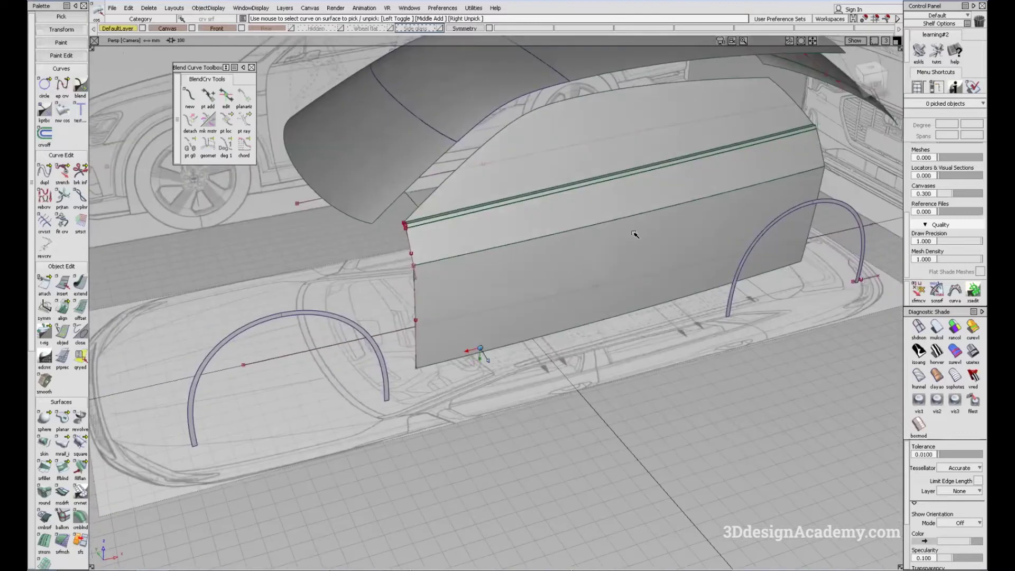
- Examine the door surface and wheel arches in perspective and compare the lower body with the side-view reference photo
{"action": "left_click_drag", "start_coordinate": [476, 325], "coordinate": [618, 249], "text": "alt+shift"}
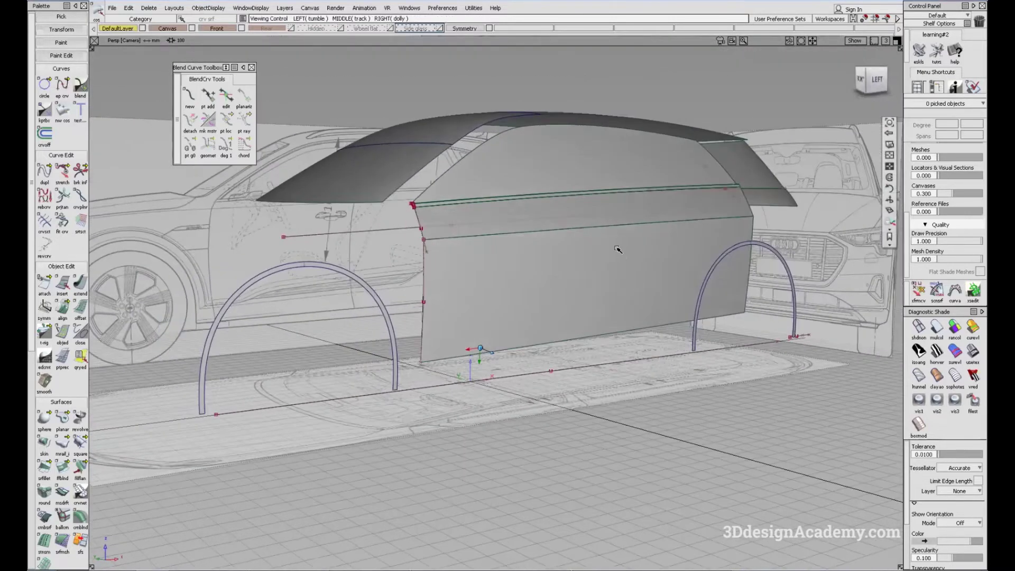
{"action": "left_click_drag", "start_coordinate": [582, 215], "coordinate": [448, 312], "text": "alt+shift"}
{"action": "middle_click_drag", "start_coordinate": [507, 302], "coordinate": [533, 281], "text": "alt+shift"}
{"action": "left_click_drag", "start_coordinate": [533, 281], "coordinate": [507, 303], "text": "alt+shift"}
{"action": "left_click_drag", "start_coordinate": [553, 429], "coordinate": [497, 300], "text": "ctrl+shift"}
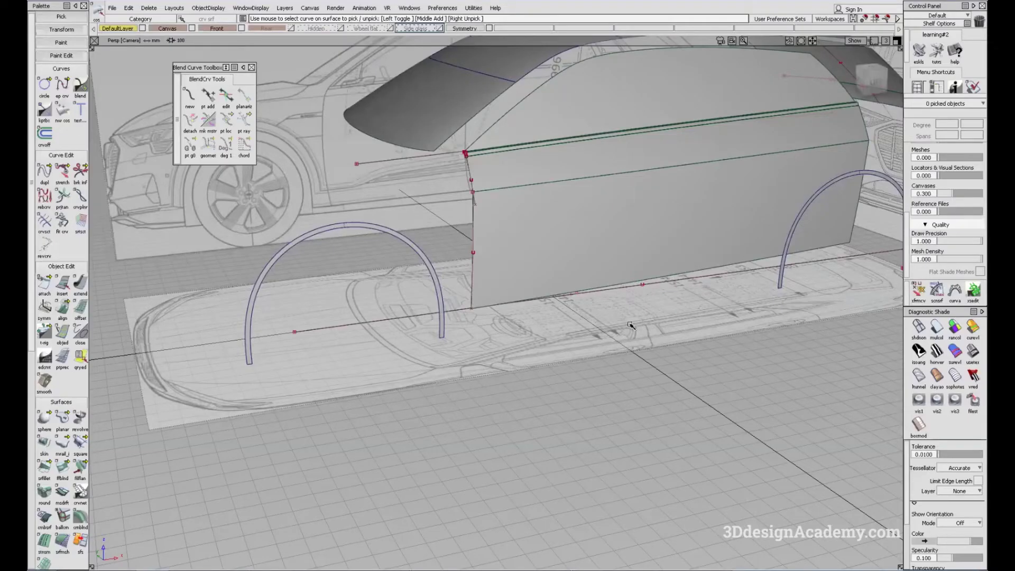
{"action": "left_click_drag", "start_coordinate": [519, 268], "coordinate": [477, 294], "text": "alt+shift"}
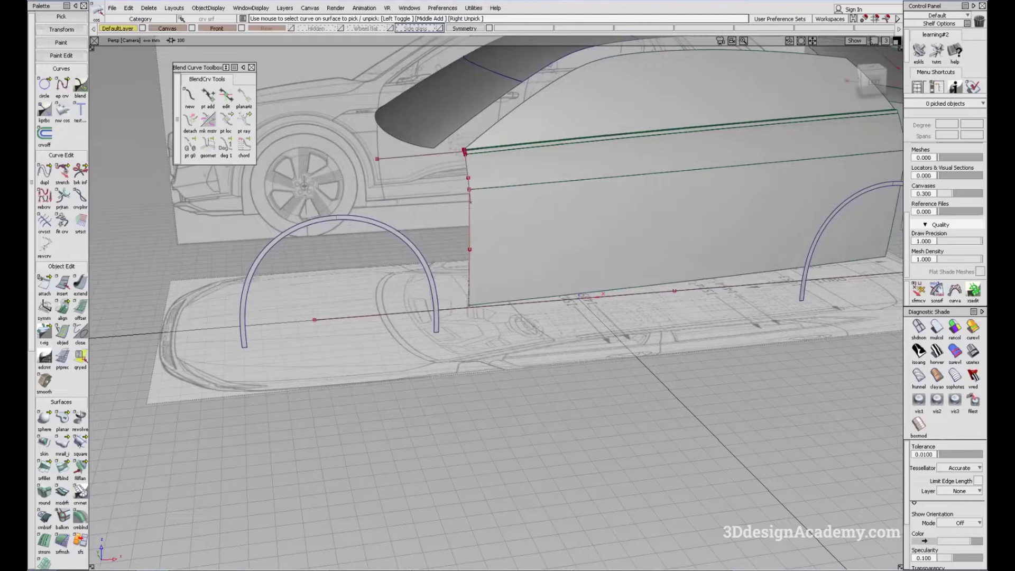
{"action": "key", "text": "alt+Tab"}
{"action": "double_click", "coordinate": [495, 87]}
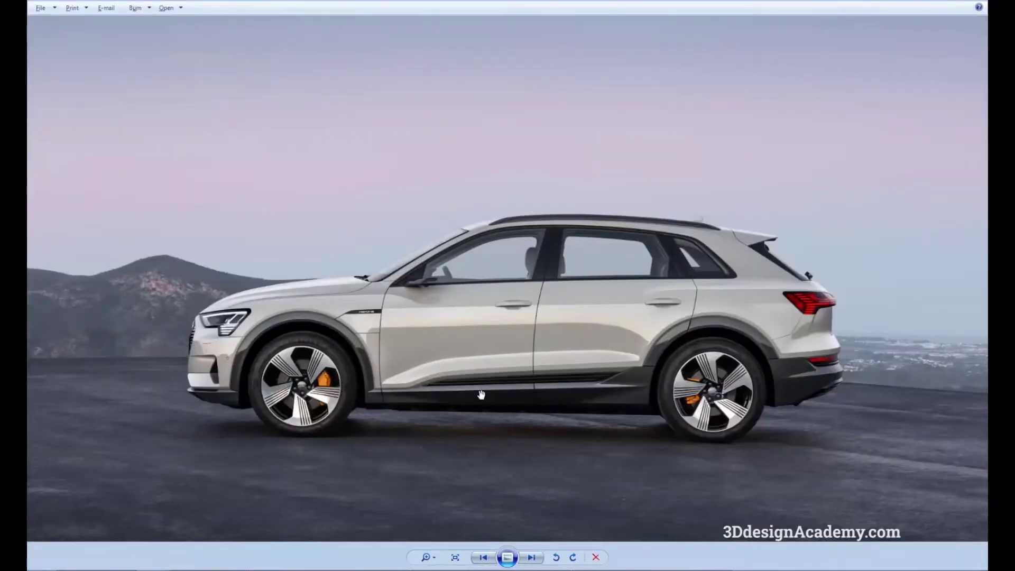
{"action": "key", "text": "alt+Tab"}
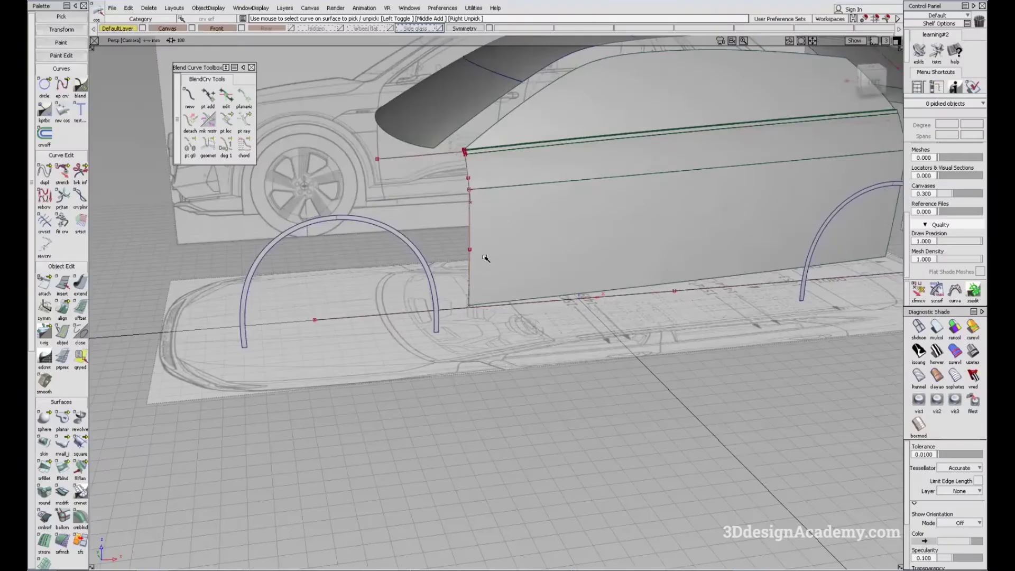
- Turn off shading and start a degree-2 edit-point curve on the front wheel arch's rear edge in the side view
{"action": "left_click_drag", "start_coordinate": [505, 275], "coordinate": [530, 296], "text": "alt+shift"}
{"action": "key", "text": "F6"}
{"action": "right_click_drag", "start_coordinate": [423, 297], "coordinate": [379, 297], "text": "alt+shift"}
{"action": "left_click", "coordinate": [918, 328]}
{"action": "right_click_drag", "start_coordinate": [284, 315], "coordinate": [321, 324], "text": "alt+shift"}
{"action": "middle_click_drag", "start_coordinate": [322, 324], "coordinate": [464, 309], "text": "alt+shift"}
{"action": "right_click_drag", "start_coordinate": [601, 289], "coordinate": [459, 294], "text": "alt+shift"}
{"action": "middle_click_drag", "start_coordinate": [459, 295], "coordinate": [507, 298], "text": "alt+shift"}
{"action": "right_click_drag", "start_coordinate": [508, 298], "coordinate": [409, 296], "text": "alt+shift"}
{"action": "left_click", "coordinate": [63, 83]}
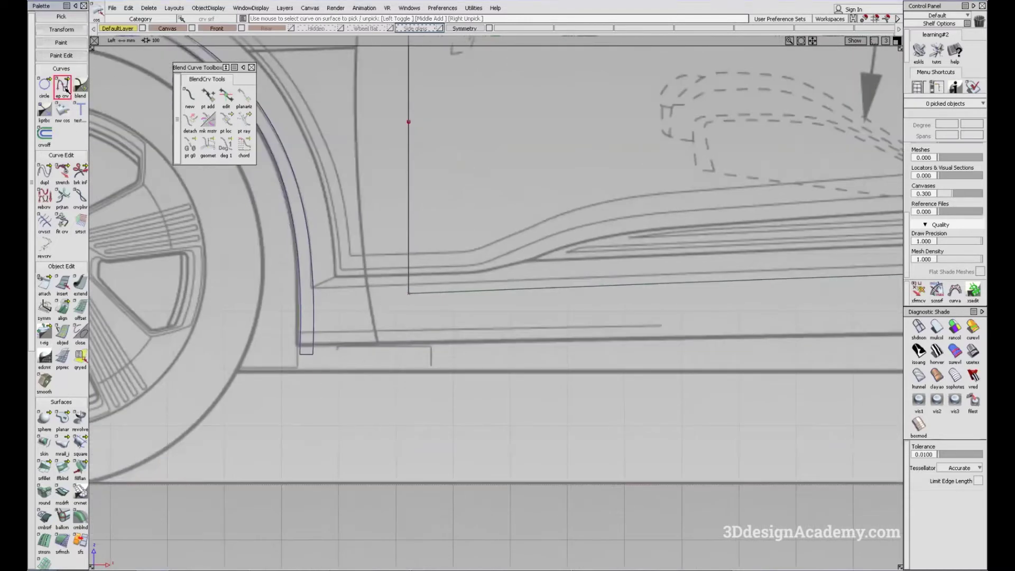
{"action": "left_click", "coordinate": [299, 288]}
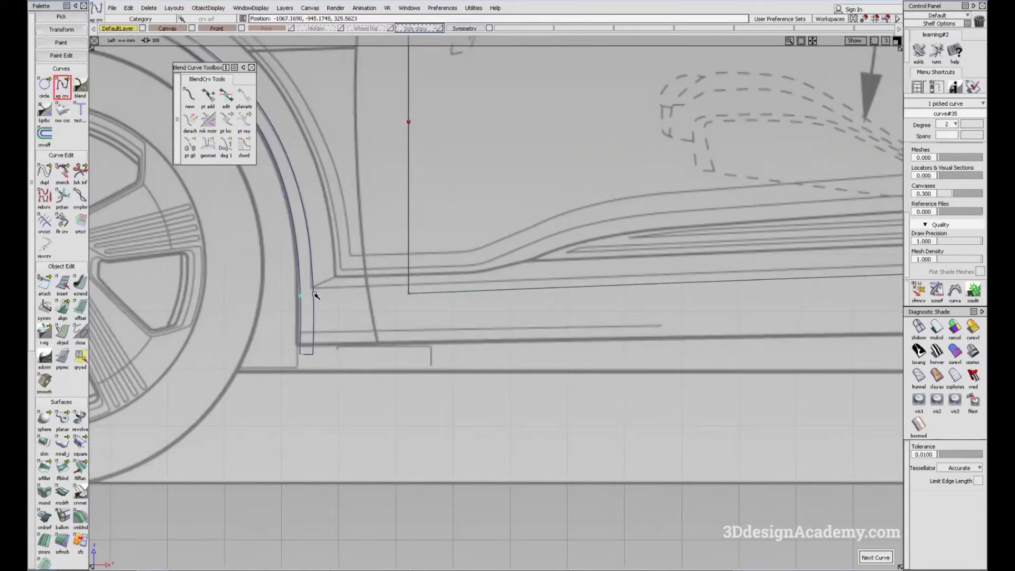
- End the sill curve on the rear wheel arch's edge, following the lower body line of the blueprint
{"action": "left_click", "coordinate": [603, 269]}
{"action": "right_click_drag", "start_coordinate": [568, 266], "coordinate": [782, 267], "text": "alt+shift"}
{"action": "middle_click_drag", "start_coordinate": [877, 270], "coordinate": [503, 309], "text": "alt+shift"}
{"action": "left_click", "coordinate": [452, 304], "text": "alt+shift"}
{"action": "right_click_drag", "start_coordinate": [451, 305], "coordinate": [238, 296], "text": "alt+shift"}
{"action": "left_click_drag", "start_coordinate": [458, 309], "coordinate": [464, 295]}
{"action": "right_click_drag", "start_coordinate": [464, 295], "coordinate": [576, 297], "text": "alt+shift"}
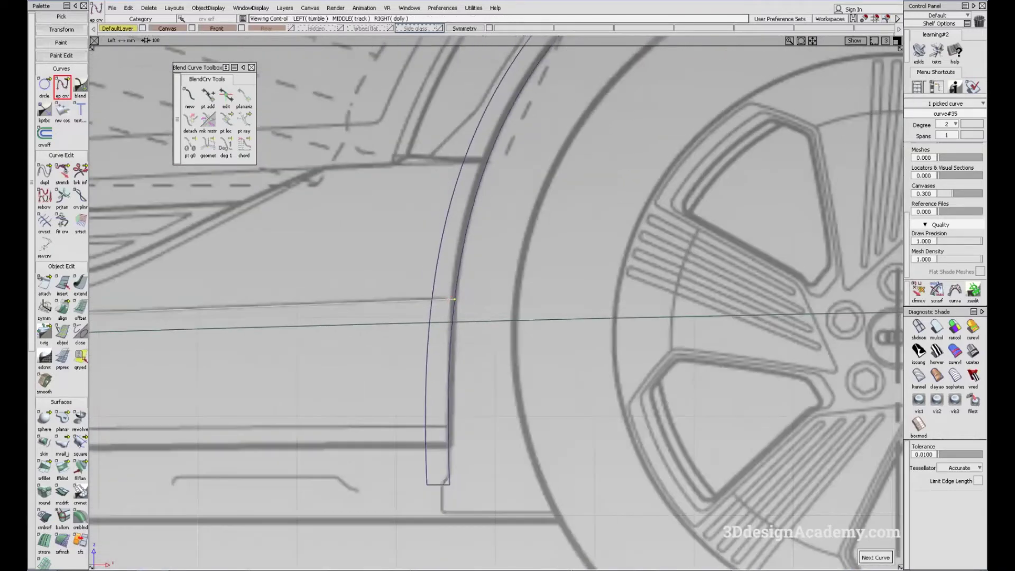
- Check the reference photo, then move the sill curve's middle control point about 20 mm outward in the top view
{"action": "key", "text": "alt+Tab"}
{"action": "double_click", "coordinate": [543, 102]}
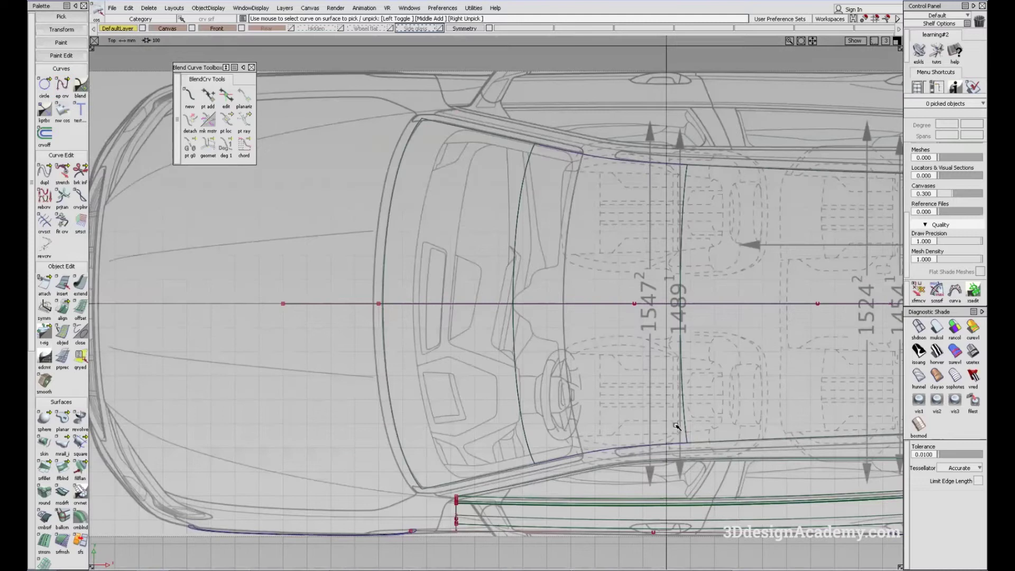
{"action": "middle_click_drag", "start_coordinate": [676, 426], "coordinate": [333, 263], "text": "alt+shift"}
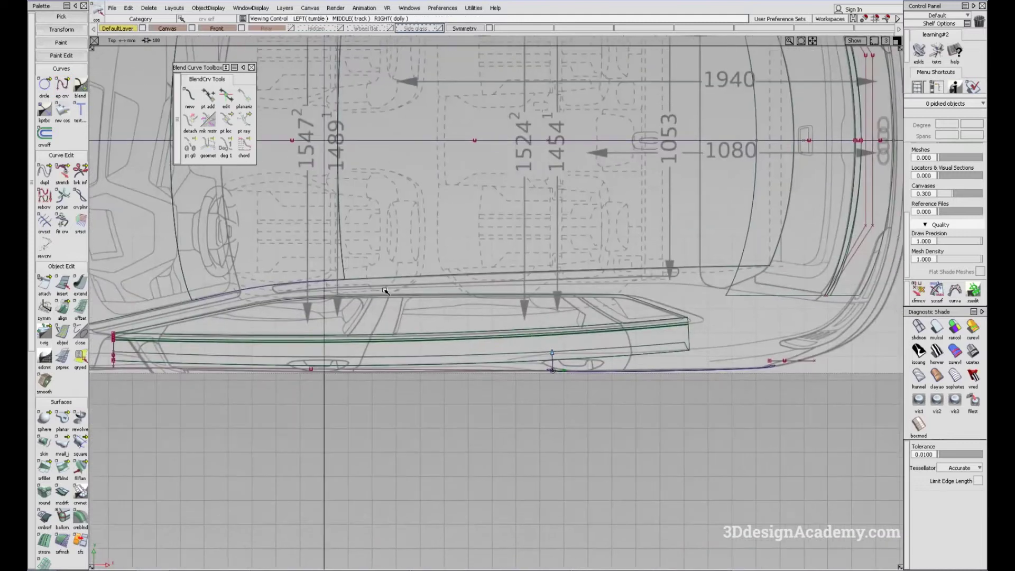
{"action": "left_click", "coordinate": [313, 370]}
{"action": "middle_click_drag", "start_coordinate": [317, 370], "coordinate": [497, 346], "text": "alt+shift"}
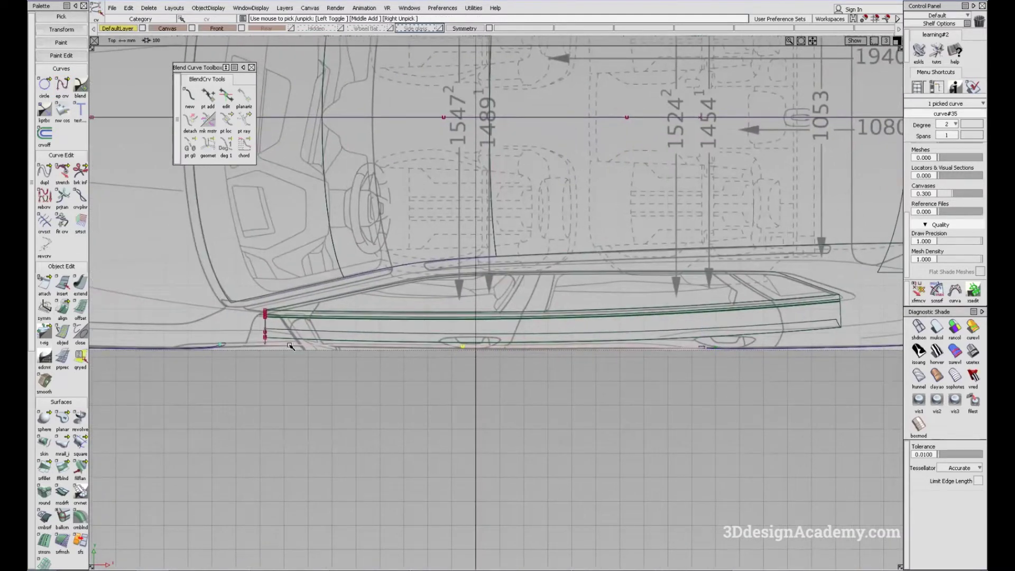
{"action": "right_click_drag", "start_coordinate": [467, 349], "coordinate": [548, 338], "text": "alt+shift"}
{"action": "middle_click_drag", "start_coordinate": [406, 366], "coordinate": [414, 391], "text": "ctrl+shift"}
{"action": "right_click_drag", "start_coordinate": [394, 377], "coordinate": [394, 386]}
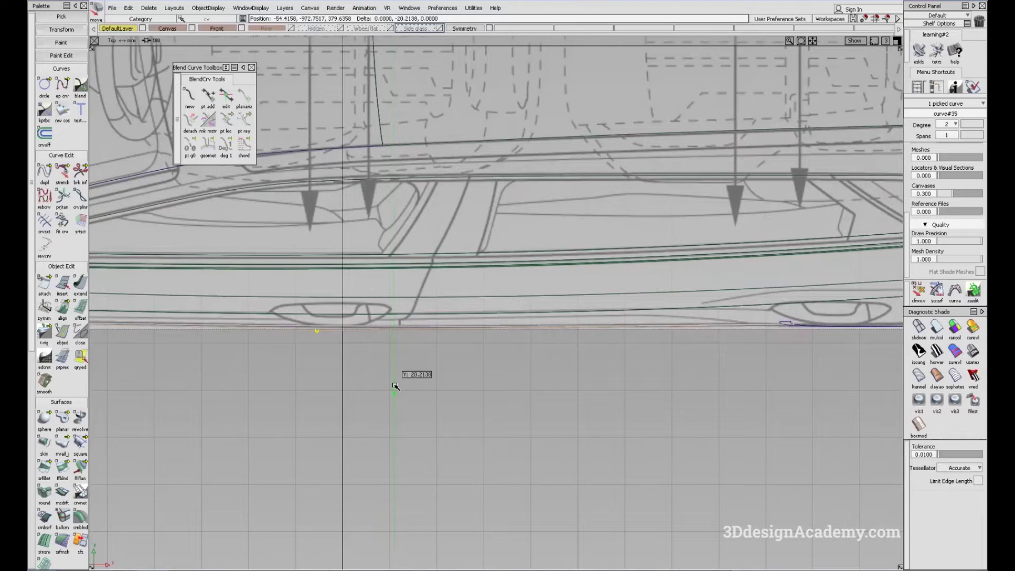
- Inspect the sill curve in the top, side and shaded perspective views, and compare it with the reference photo
{"action": "middle_click_drag", "start_coordinate": [375, 369], "coordinate": [558, 356], "text": "alt+shift"}
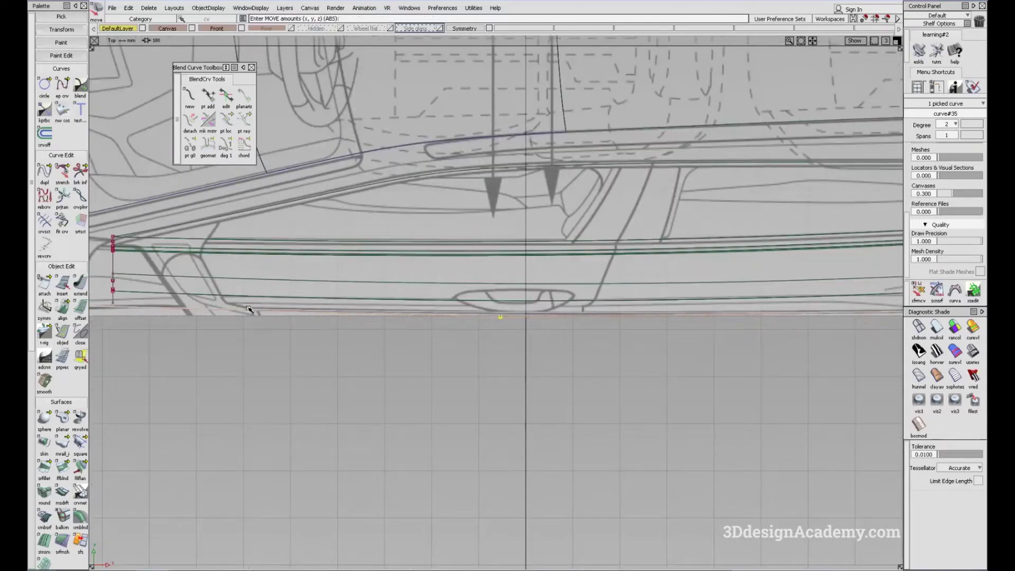
{"action": "right_click_drag", "start_coordinate": [458, 343], "coordinate": [261, 307], "text": "alt+shift"}
{"action": "key", "text": "F6"}
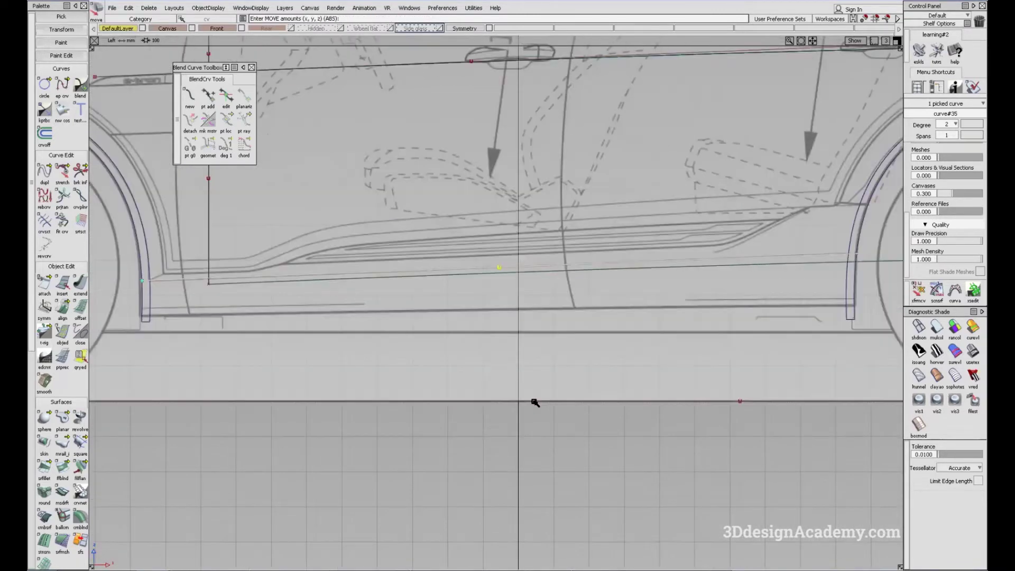
{"action": "middle_click_drag", "start_coordinate": [550, 336], "coordinate": [554, 344], "text": "alt+shift"}
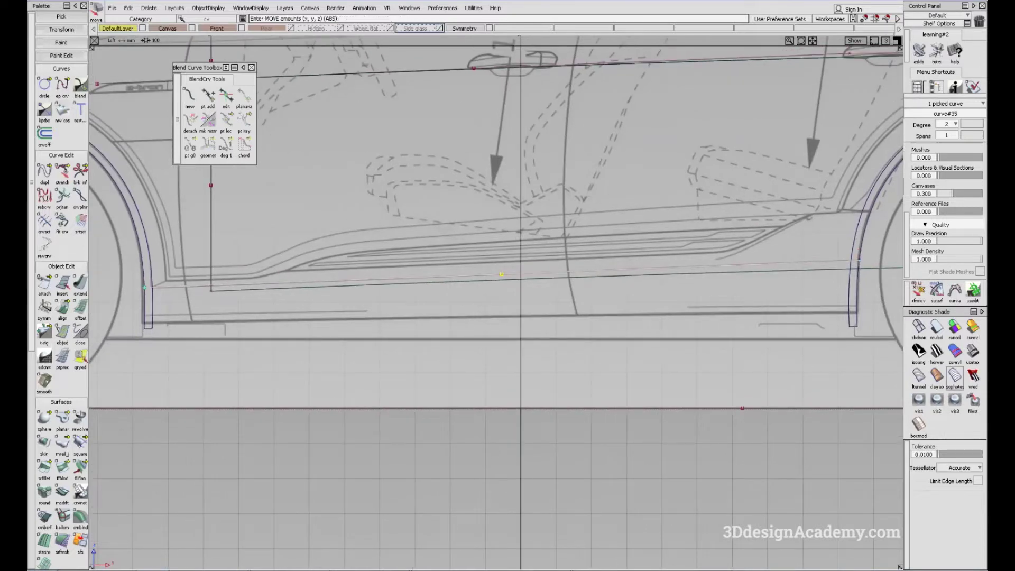
{"action": "middle_click_drag", "start_coordinate": [397, 353], "coordinate": [449, 324], "text": "alt+shift"}
{"action": "left_click_drag", "start_coordinate": [453, 369], "coordinate": [423, 278], "text": "ctrl+shift"}
{"action": "left_click", "coordinate": [936, 329]}
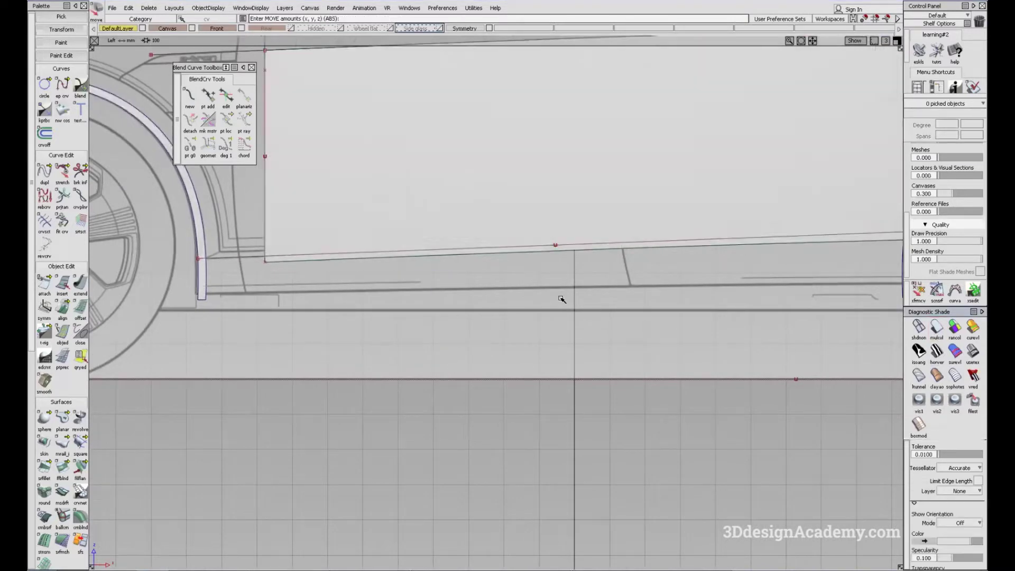
{"action": "key", "text": "F5"}
{"action": "key", "text": "F8"}
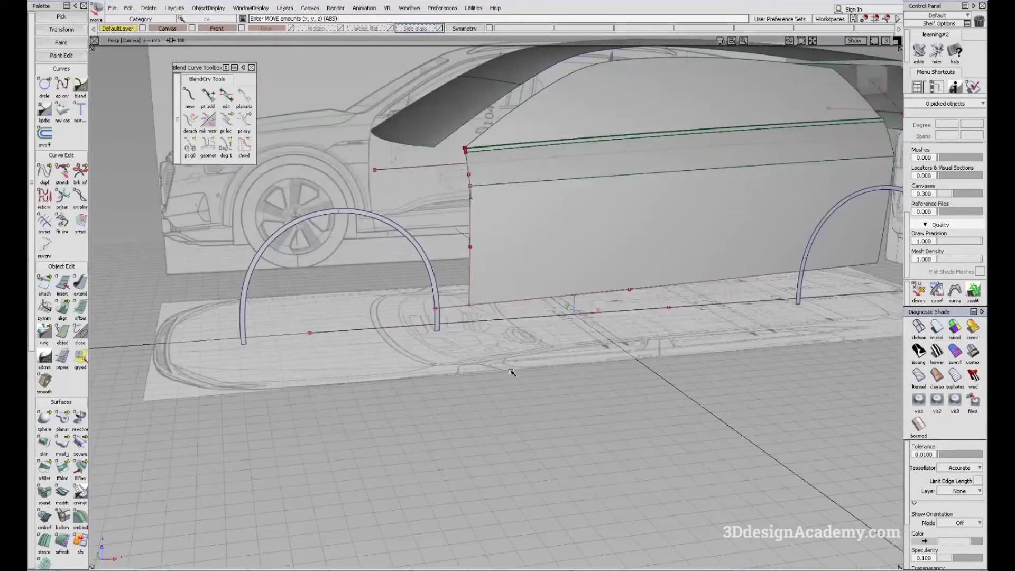
{"action": "mouse_move", "coordinate": [629, 309]}
{"action": "left_mouse_down", "text": "alt+shift"}
{"action": "mouse_move", "coordinate": [747, 281]}
{"action": "mouse_move", "coordinate": [755, 267]}
{"action": "mouse_move", "coordinate": [629, 327]}
{"action": "left_mouse_up", "text": "alt+shift"}
{"action": "mouse_move", "coordinate": [592, 385]}
{"action": "left_mouse_down", "text": "ctrl+shift"}
{"action": "mouse_move", "coordinate": [559, 304]}
{"action": "mouse_move", "coordinate": [513, 279]}
{"action": "mouse_move", "coordinate": [432, 285]}
{"action": "left_mouse_up", "text": "ctrl+shift"}
{"action": "right_click_drag", "start_coordinate": [454, 289], "coordinate": [569, 312], "text": "alt+shift"}
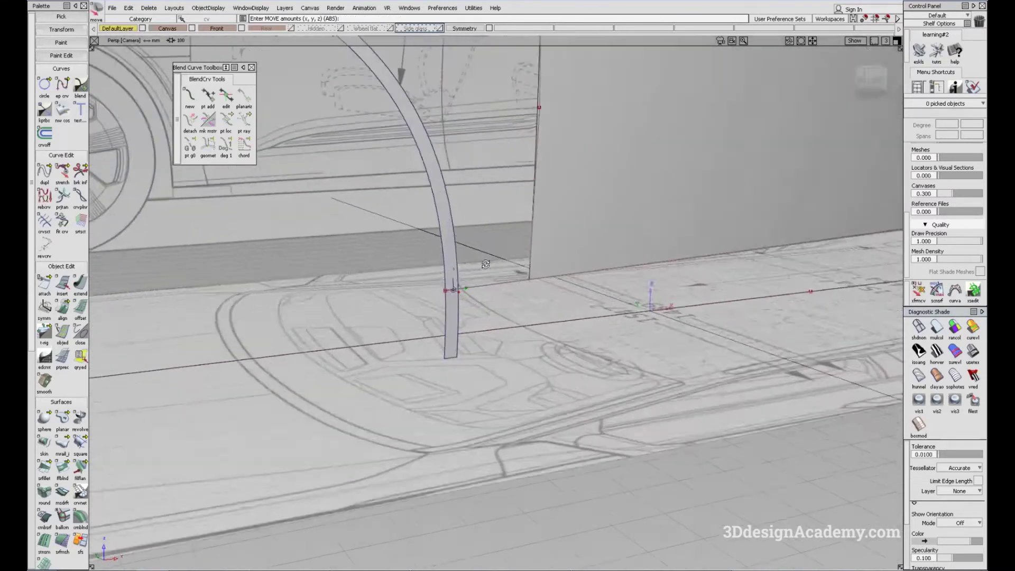
{"action": "left_click_drag", "start_coordinate": [568, 312], "coordinate": [555, 459], "text": "alt+shift"}
{"action": "left_click_drag", "start_coordinate": [555, 459], "coordinate": [565, 268], "text": "ctrl+shift"}
{"action": "key", "text": "alt+Tab"}
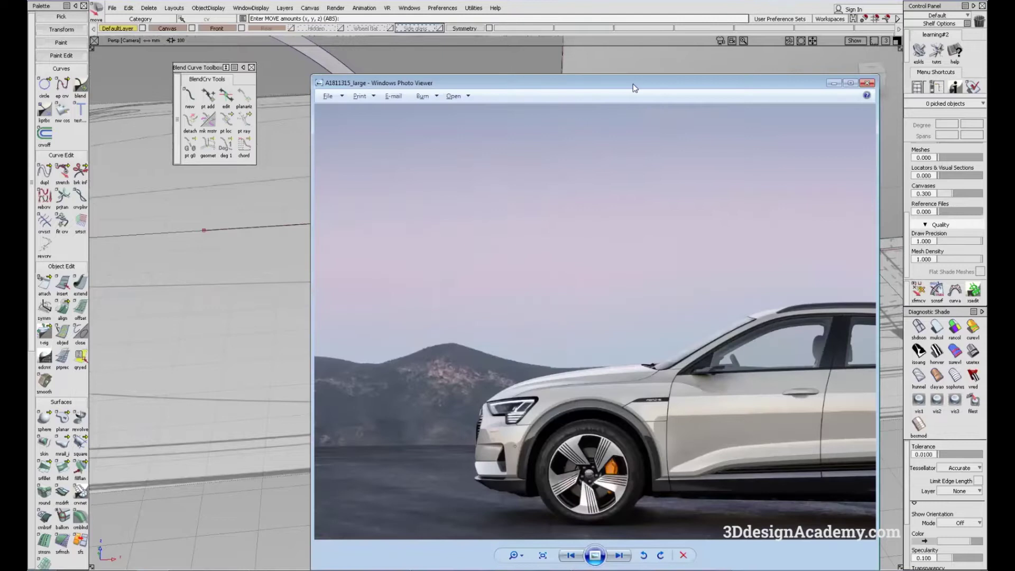
{"action": "double_click", "coordinate": [633, 83]}
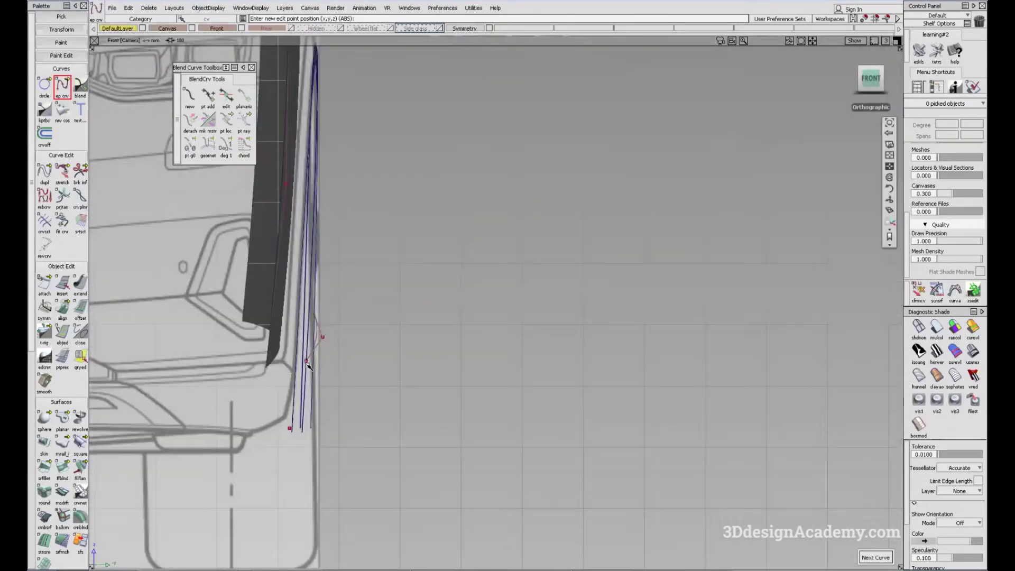
- Compare the lower body section with the Front and Rear blueprints in the front view, leaving both layers hidden
{"action": "middle_click_drag", "start_coordinate": [644, 370], "coordinate": [649, 342], "text": "alt+shift"}
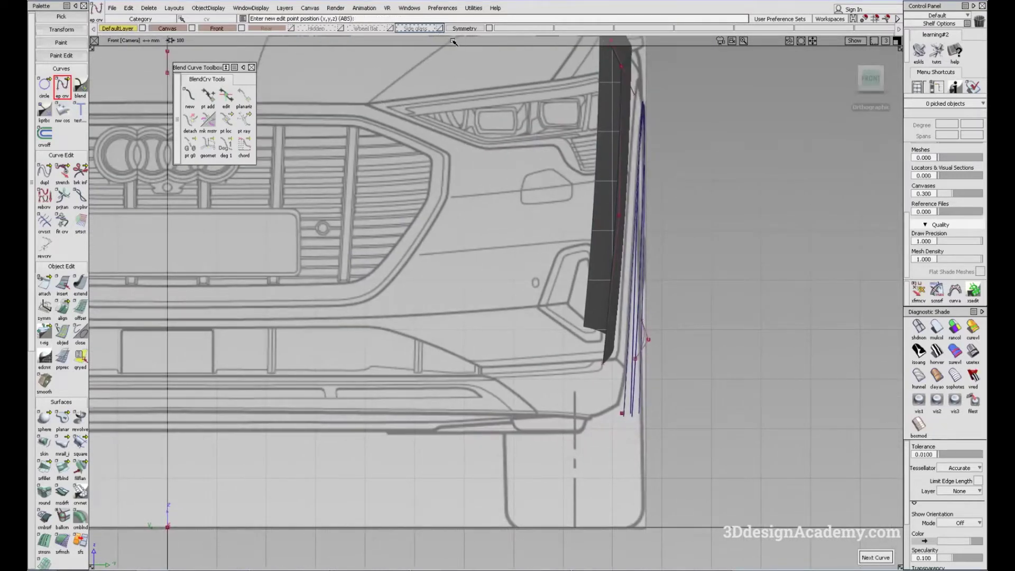
{"action": "left_click", "coordinate": [242, 29]}
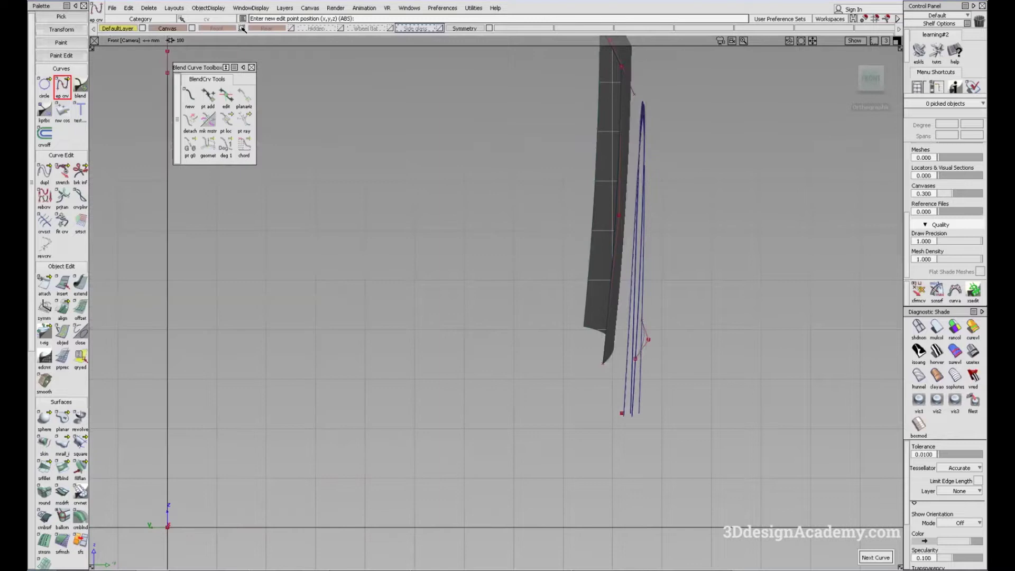
{"action": "left_click", "coordinate": [291, 28]}
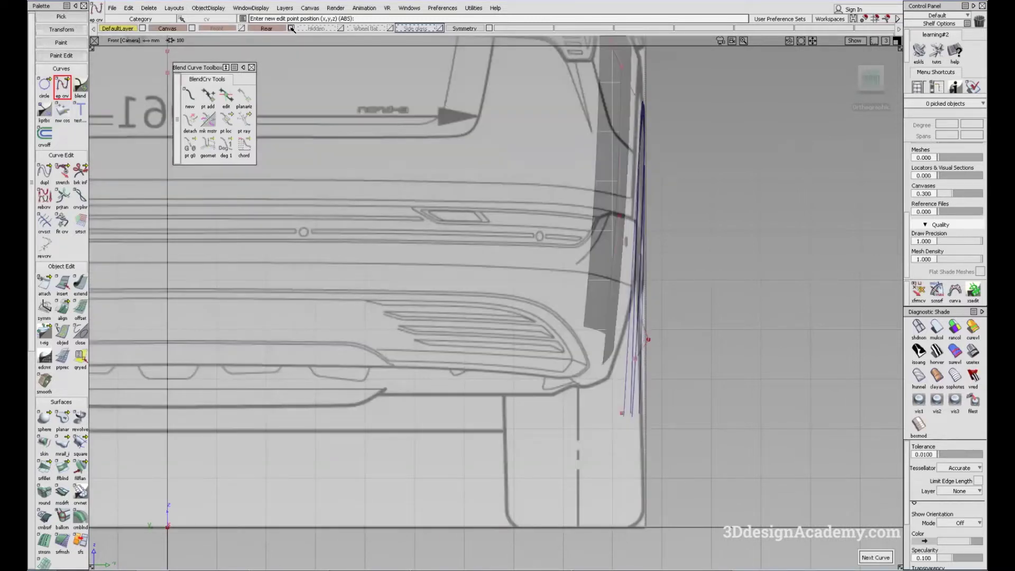
{"action": "left_click", "coordinate": [291, 29]}
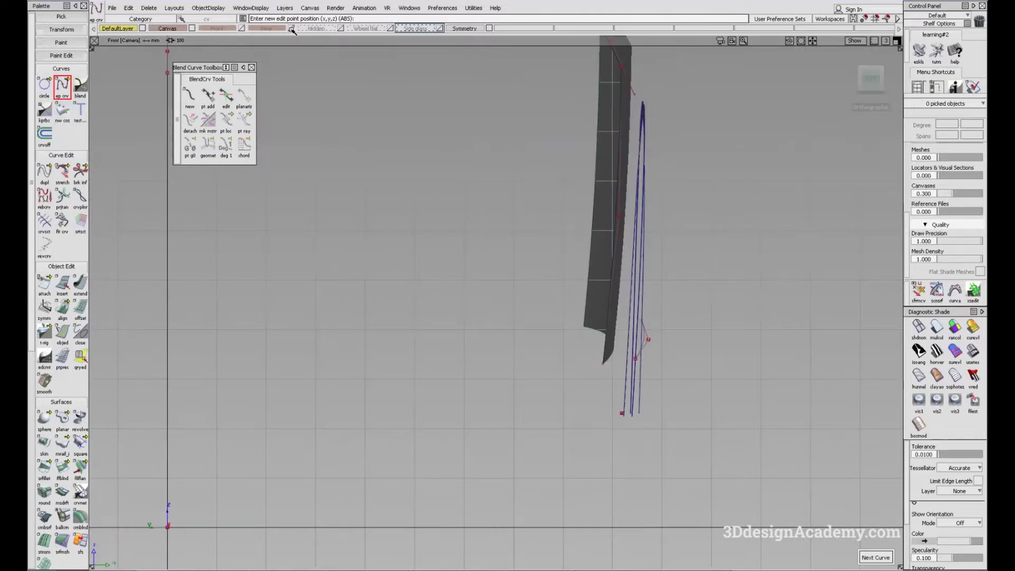
{"action": "left_click", "coordinate": [239, 28]}
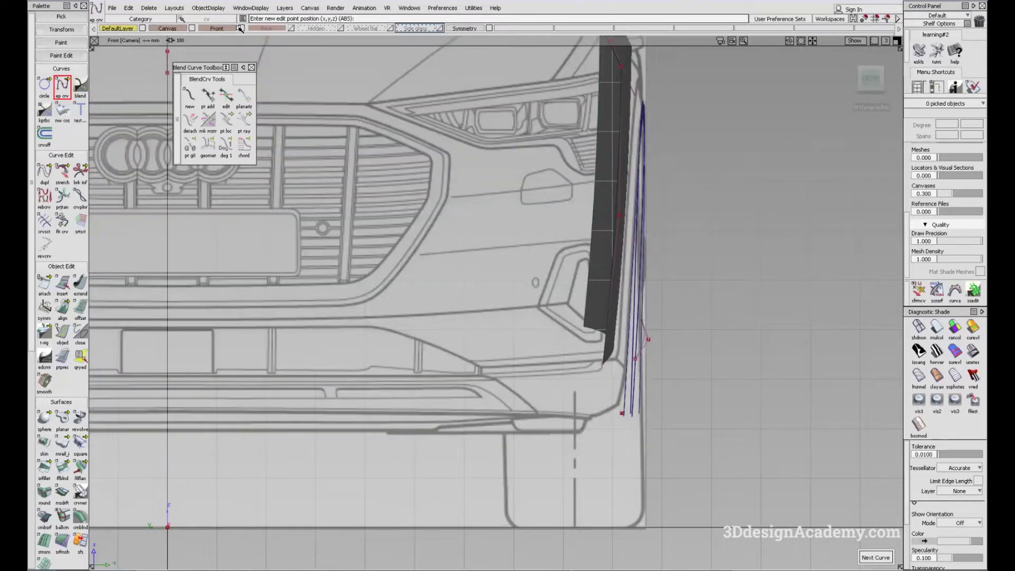
{"action": "left_click", "coordinate": [239, 29]}
{"action": "middle_click_drag", "start_coordinate": [605, 306], "coordinate": [565, 305], "text": "alt+shift"}
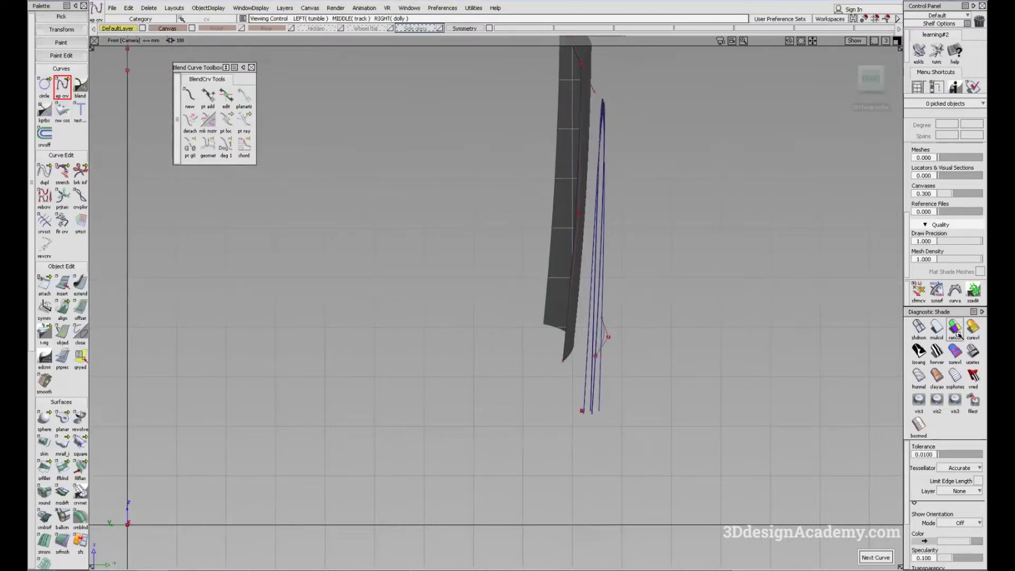
- Start a degree-2 edit-point curve snapped to the sill curve's front end at the front wheel arch
{"action": "left_click_drag", "start_coordinate": [666, 354], "coordinate": [592, 367], "text": "alt+shift"}
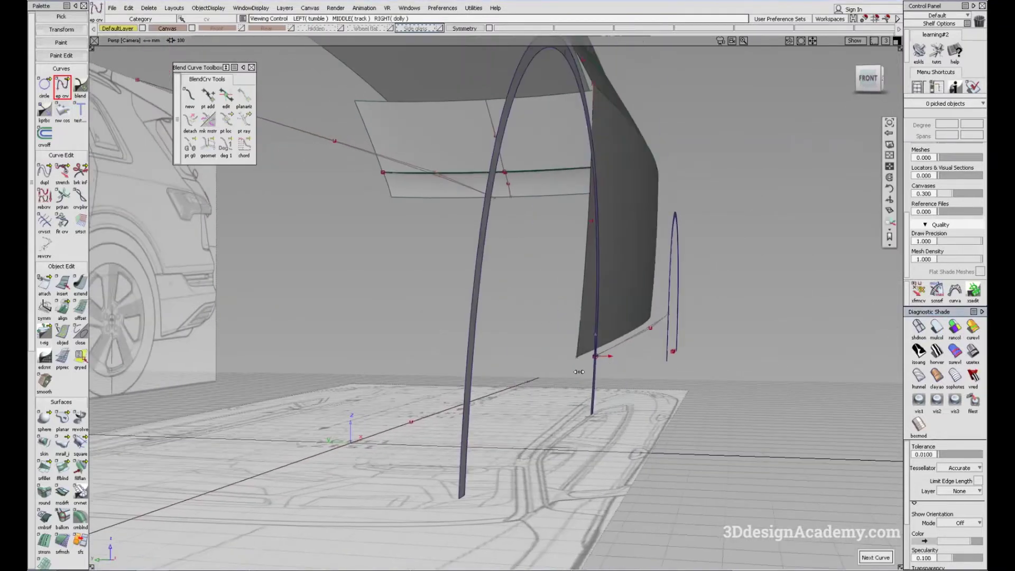
{"action": "middle_click_drag", "start_coordinate": [635, 327], "coordinate": [576, 302], "text": "alt+shift"}
{"action": "left_click", "coordinate": [576, 330], "text": "ctrl+alt"}
{"action": "right_click_drag", "start_coordinate": [576, 330], "coordinate": [474, 299], "text": "alt+shift"}
{"action": "left_click_drag", "start_coordinate": [474, 299], "coordinate": [477, 346], "text": "alt+shift"}
{"action": "left_click", "coordinate": [514, 345], "text": "ctrl+alt"}
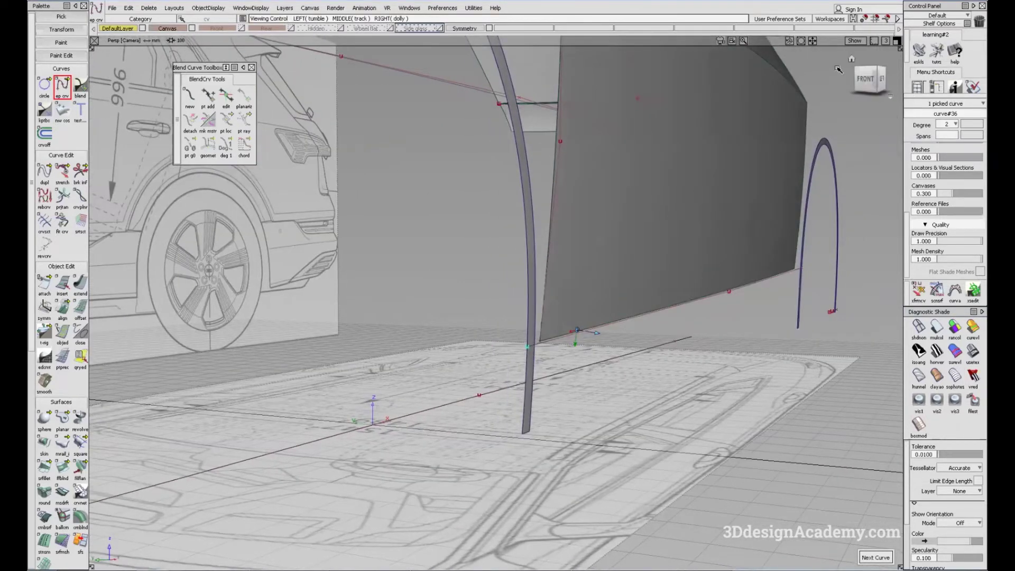
- Place the new section curve's end point below and inboard of the sill curve in the front view
{"action": "left_click", "coordinate": [865, 80]}
{"action": "right_click_drag", "start_coordinate": [676, 307], "coordinate": [653, 311], "text": "alt+shift"}
{"action": "left_click_drag", "start_coordinate": [653, 312], "coordinate": [451, 348], "text": "alt+shift"}
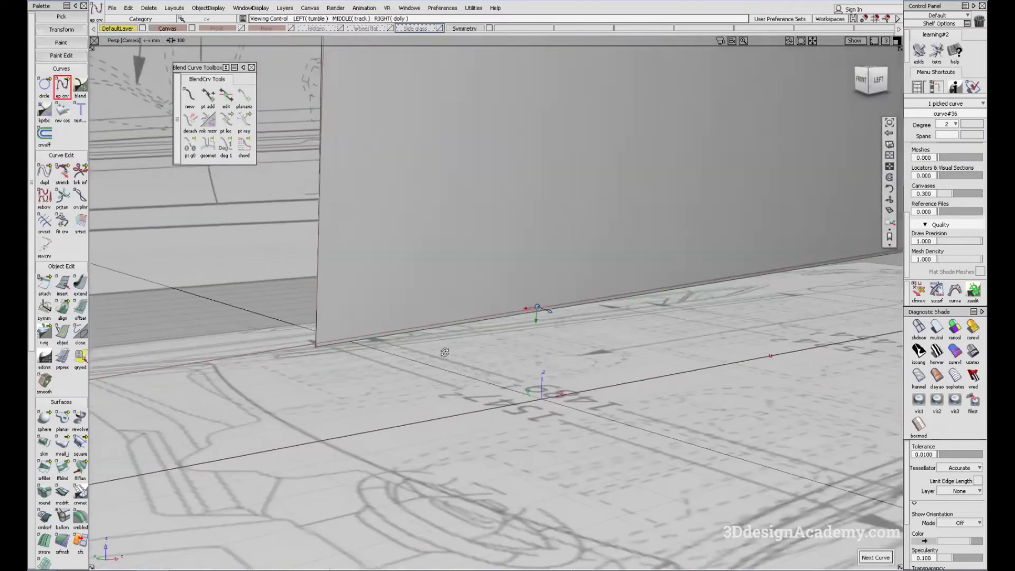
{"action": "right_click_drag", "start_coordinate": [450, 349], "coordinate": [413, 353], "text": "alt+shift"}
{"action": "middle_click_drag", "start_coordinate": [413, 353], "coordinate": [488, 324], "text": "alt+shift"}
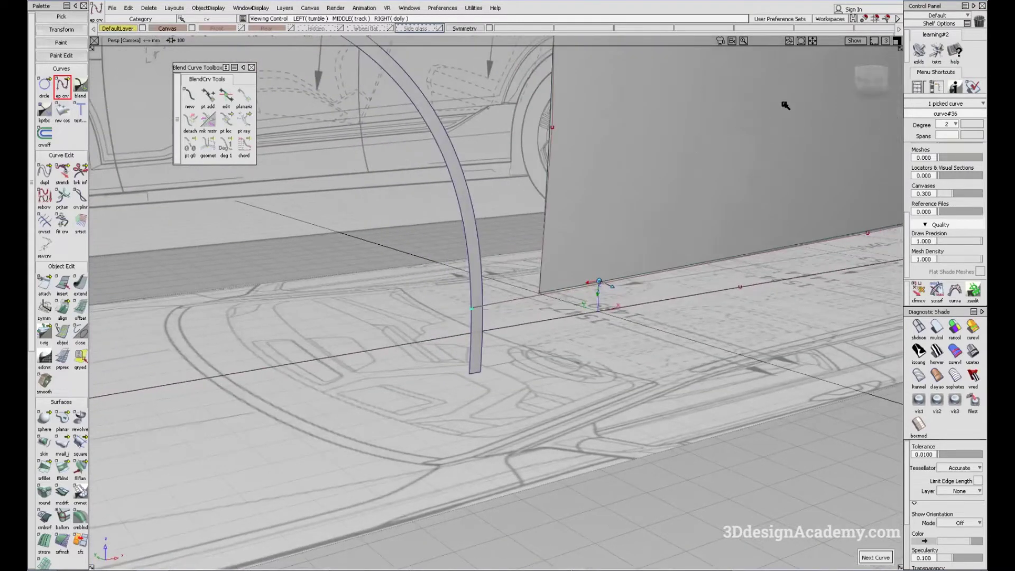
{"action": "left_click", "coordinate": [866, 79]}
{"action": "left_click", "coordinate": [604, 341]}
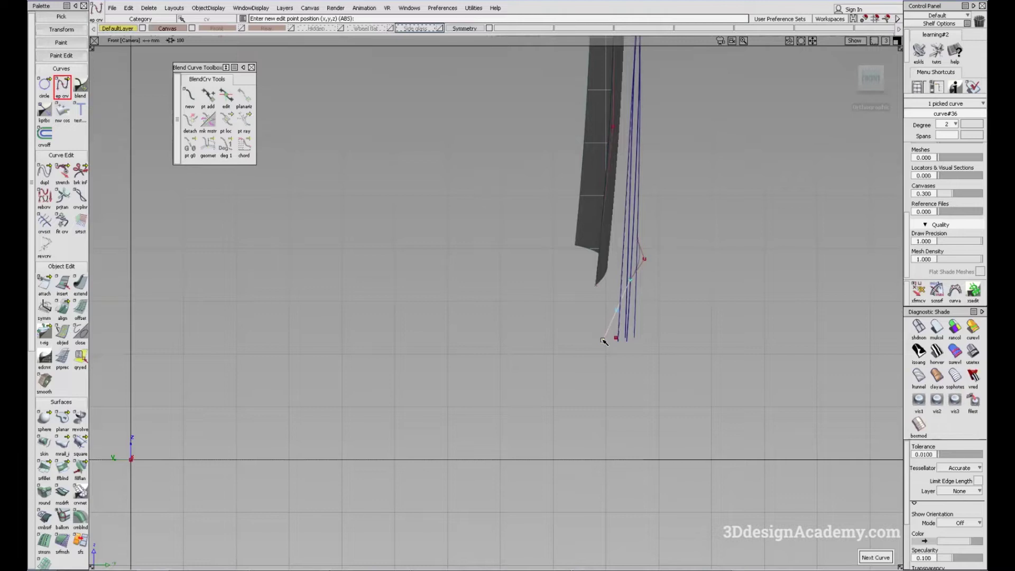
- Move the section curve's middle control point slightly outward in the front view and deselect it
{"action": "middle_click_drag", "start_coordinate": [615, 321], "coordinate": [544, 322], "text": "alt+shift"}
{"action": "right_click_drag", "start_coordinate": [544, 321], "coordinate": [619, 322], "text": "alt+shift"}
{"action": "mouse_move", "coordinate": [579, 317]}
{"action": "left_mouse_down", "text": "ctrl+shift"}
{"action": "mouse_move", "coordinate": [554, 311]}
{"action": "mouse_move", "coordinate": [575, 315]}
{"action": "left_mouse_up", "text": "ctrl+shift"}
{"action": "left_click", "coordinate": [577, 316]}
{"action": "key", "text": "m"}
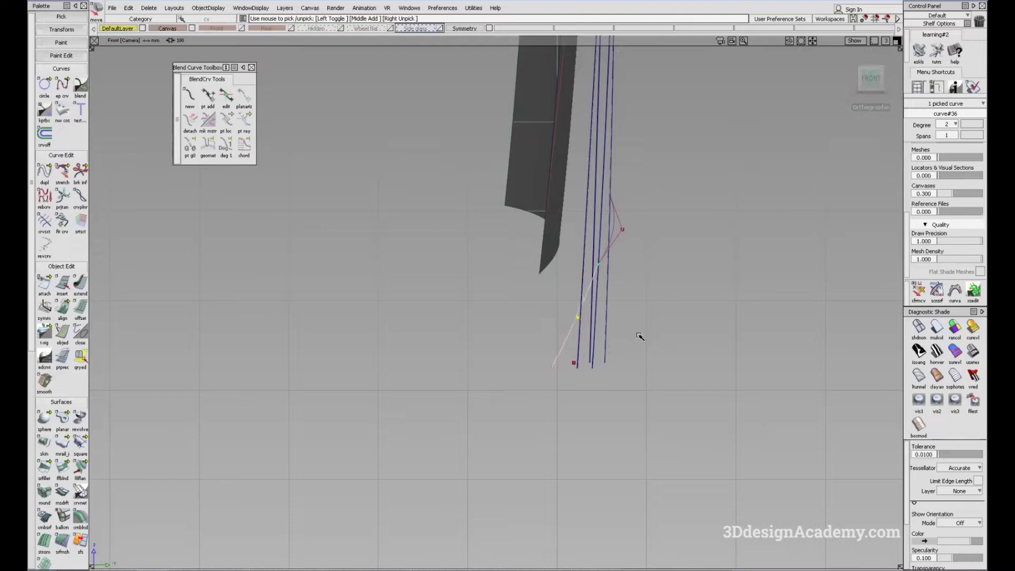
{"action": "mouse_move", "coordinate": [668, 360]}
{"action": "left_mouse_down"}
{"action": "mouse_move", "coordinate": [664, 369]}
{"action": "mouse_move", "coordinate": [670, 358]}
{"action": "left_mouse_up"}
{"action": "key", "text": "Escape"}
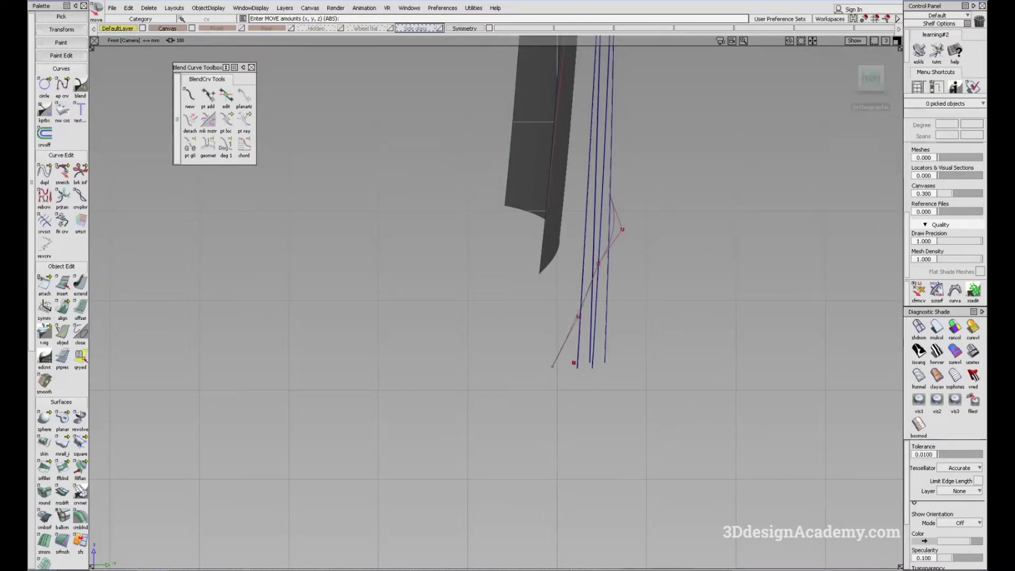
- Check the shape of the lower sill between the wheels in the side-view reference photo
{"action": "key", "text": "alt+Tab"}
{"action": "double_click", "coordinate": [477, 53]}
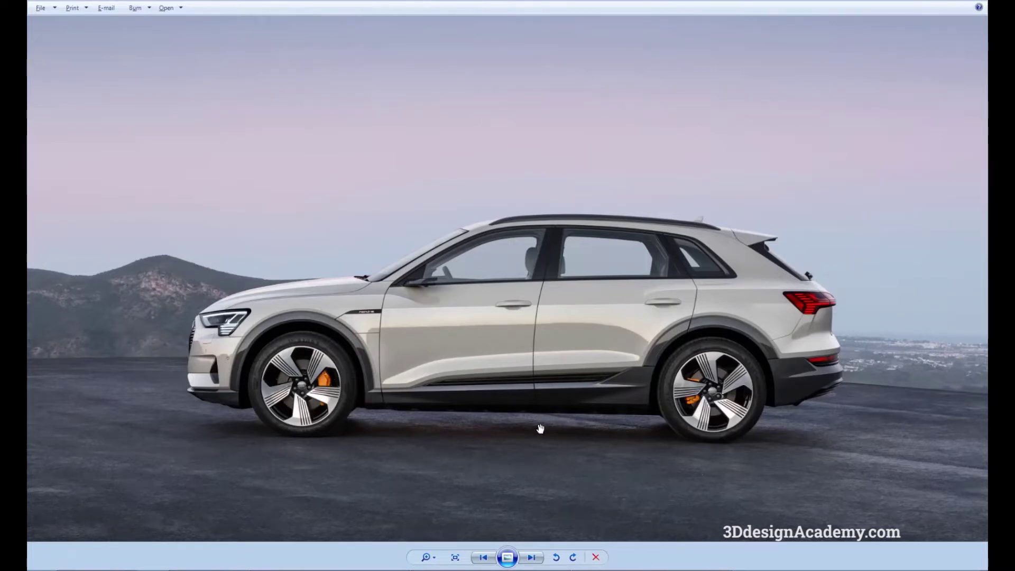
{"action": "double_click", "coordinate": [403, 1]}
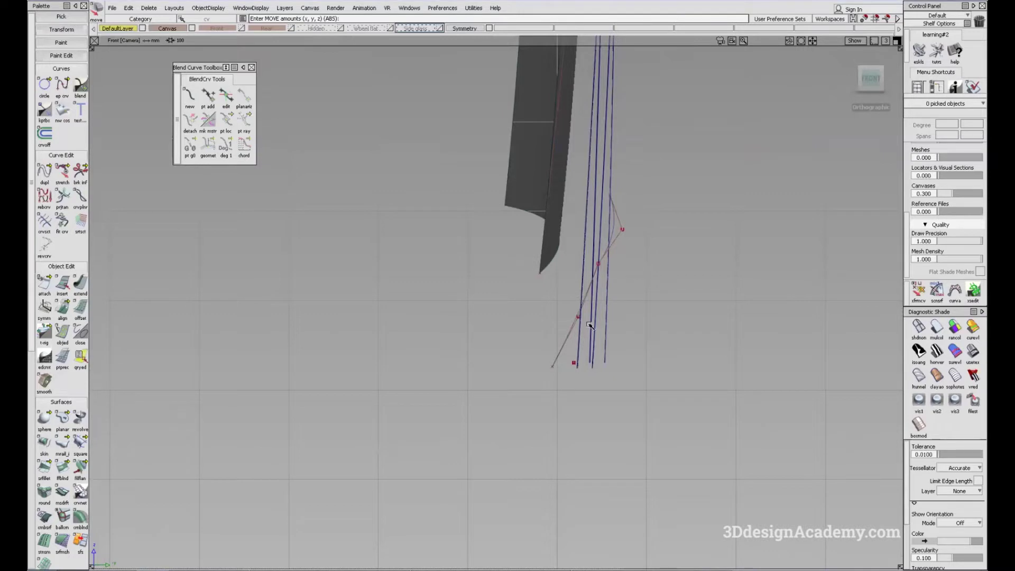
- Create a monorail surface by sweeping the front section curve along the sill curve between the wheel arches
{"action": "double_click", "coordinate": [63, 444]}
{"action": "left_click_drag", "start_coordinate": [511, 310], "coordinate": [389, 328], "text": "alt+shift"}
{"action": "left_click", "coordinate": [379, 326]}
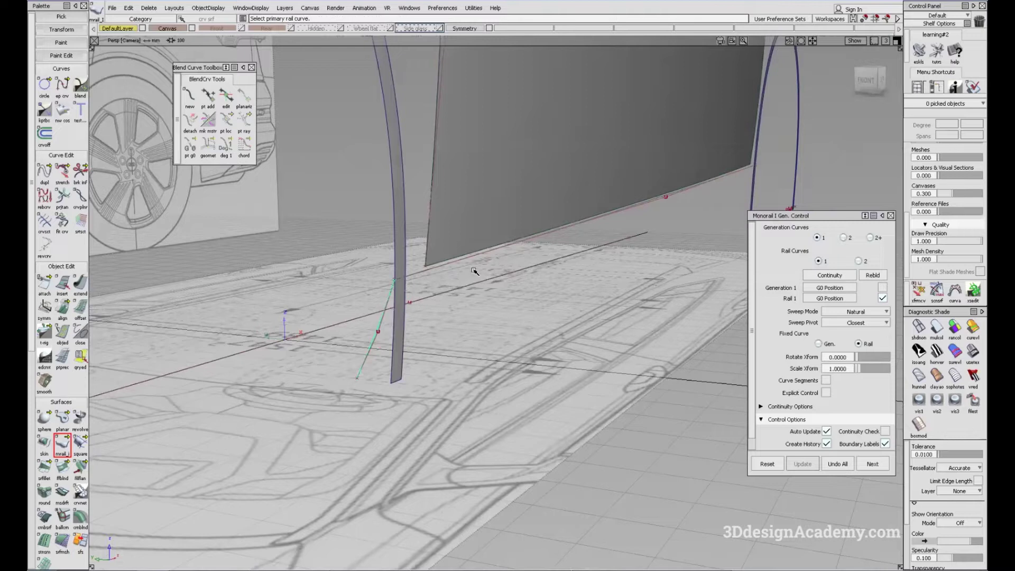
{"action": "left_click", "coordinate": [481, 257]}
{"action": "left_click_drag", "start_coordinate": [460, 313], "coordinate": [487, 306], "text": "alt+shift"}
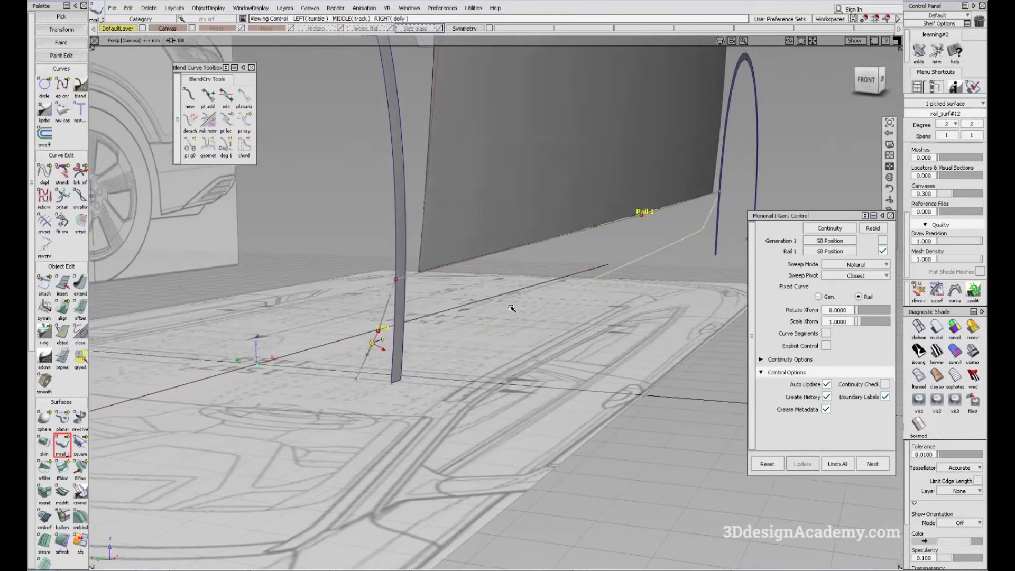
- Turn off the surface shading and frame the lower sill between both wheel arches in the side view
{"action": "mouse_move", "coordinate": [570, 264]}
{"action": "left_mouse_down", "text": "alt+shift"}
{"action": "mouse_move", "coordinate": [516, 254]}
{"action": "mouse_move", "coordinate": [516, 290]}
{"action": "mouse_move", "coordinate": [431, 377]}
{"action": "left_mouse_up", "text": "alt+shift"}
{"action": "key", "text": "F6"}
{"action": "left_click", "coordinate": [920, 329]}
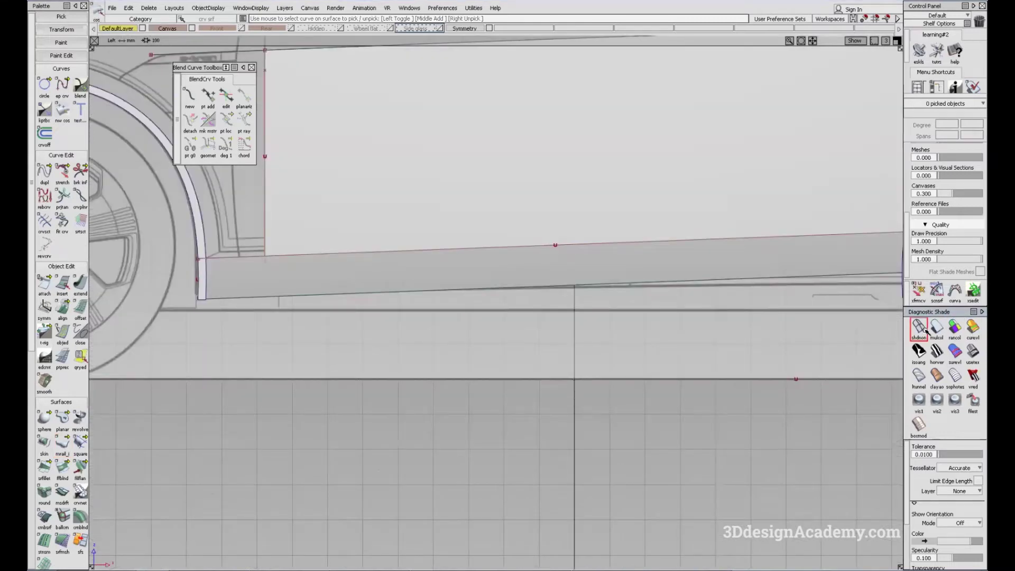
{"action": "right_click_drag", "start_coordinate": [512, 311], "coordinate": [481, 308], "text": "alt+shift"}
{"action": "middle_click_drag", "start_coordinate": [481, 308], "coordinate": [434, 308], "text": "alt+shift"}
{"action": "middle_click_drag", "start_coordinate": [557, 304], "coordinate": [612, 300], "text": "alt+shift"}
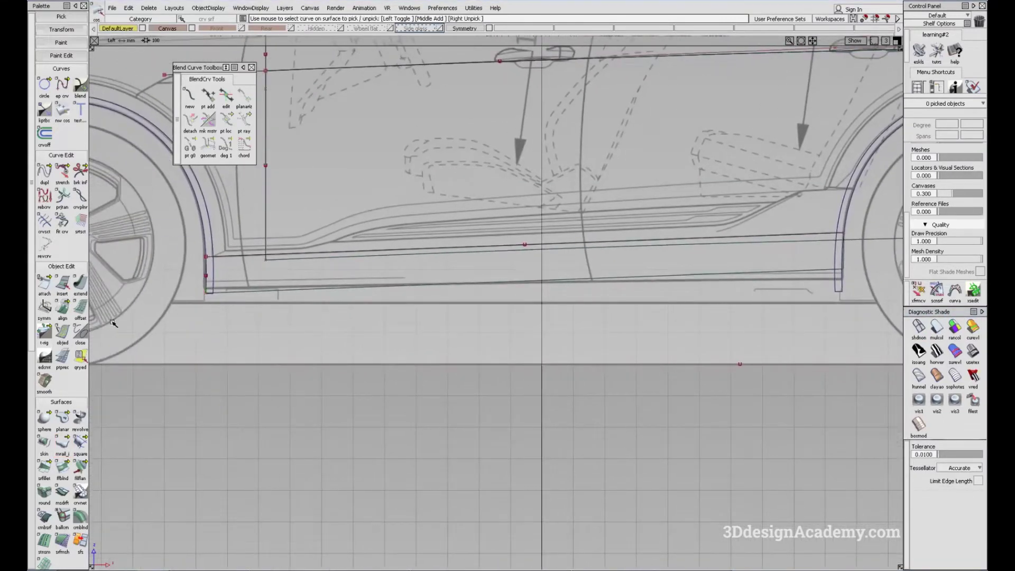
- Extend the section curve's lower end by about 54.9 mm with the Extend tool in the side view
{"action": "double_click", "coordinate": [80, 284]}
{"action": "left_click", "coordinate": [566, 319]}
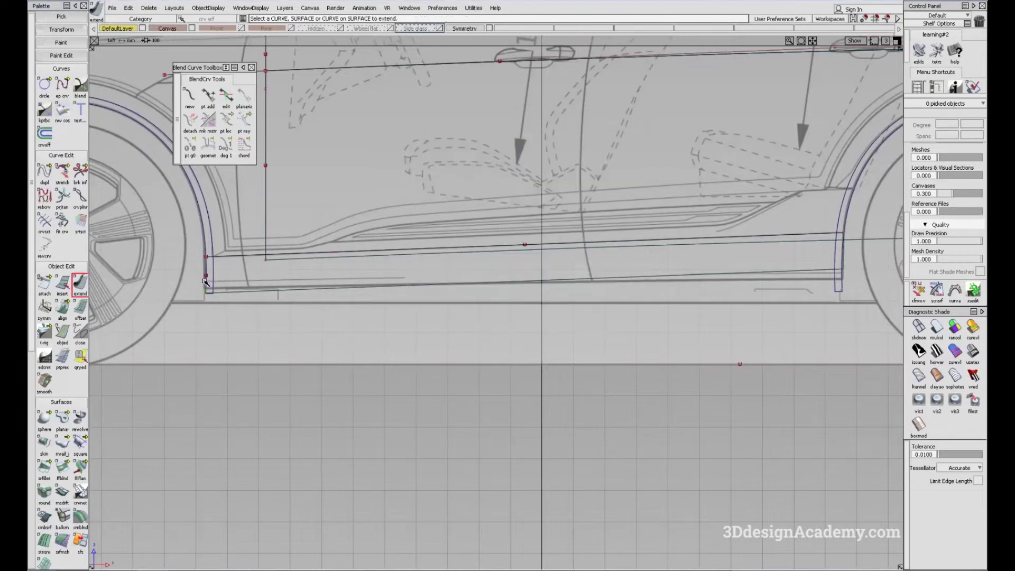
{"action": "left_click", "coordinate": [211, 282]}
{"action": "left_click", "coordinate": [219, 299]}
{"action": "left_click_drag", "start_coordinate": [323, 363], "coordinate": [440, 342]}
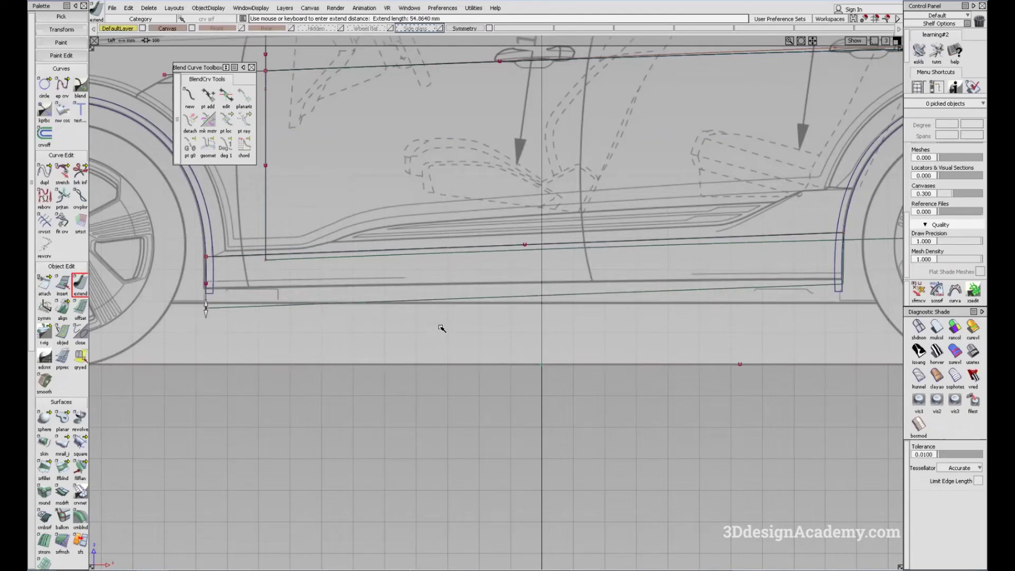
{"action": "middle_click_drag", "start_coordinate": [470, 424], "coordinate": [472, 426], "text": "alt+shift"}
{"action": "left_click", "coordinate": [559, 317]}
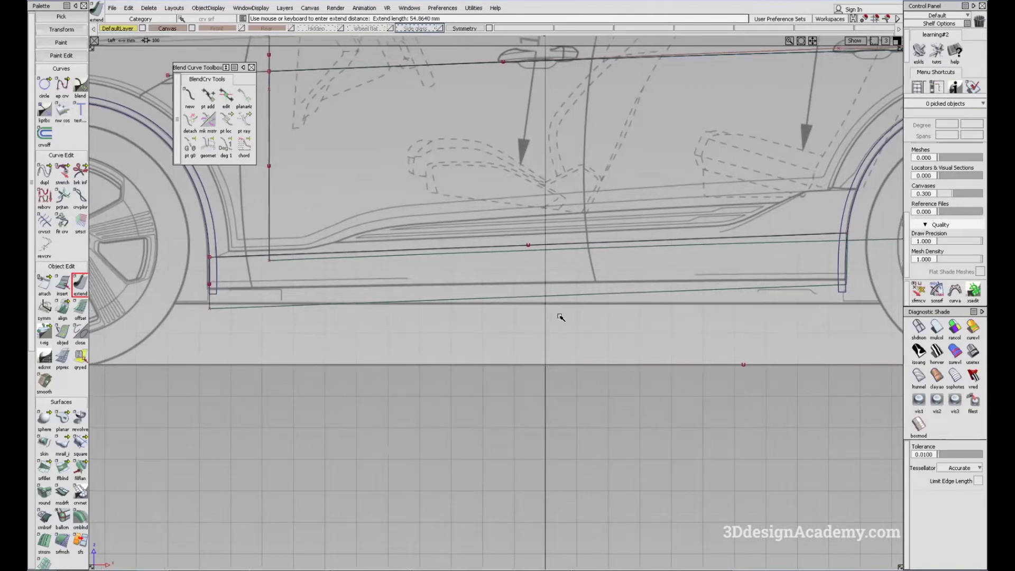
- Examine the extended sill's lower edge against the blueprint in the side and perspective views
{"action": "middle_click_drag", "start_coordinate": [556, 384], "coordinate": [561, 381], "text": "alt+shift"}
{"action": "middle_click_drag", "start_coordinate": [521, 318], "coordinate": [524, 320], "text": "alt+shift"}
{"action": "left_click_drag", "start_coordinate": [469, 363], "coordinate": [341, 158], "text": "ctrl+shift"}
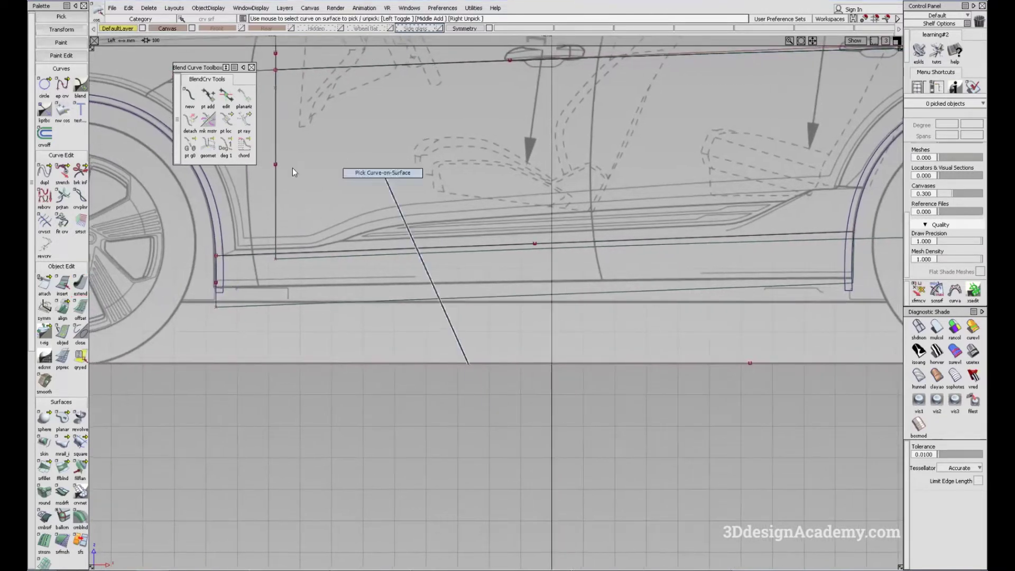
{"action": "middle_click_drag", "start_coordinate": [573, 273], "coordinate": [537, 300], "text": "alt+shift"}
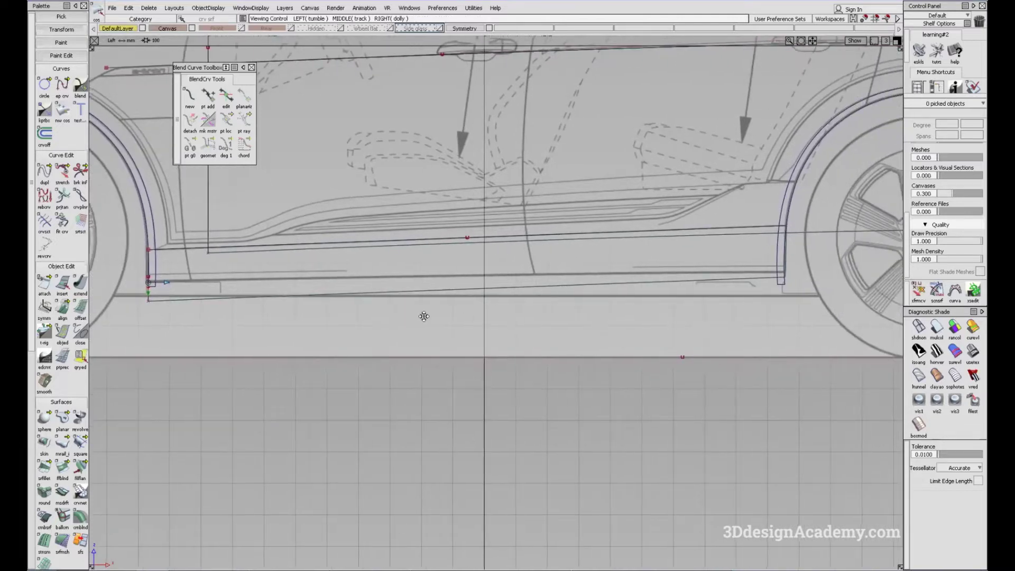
{"action": "middle_click_drag", "start_coordinate": [407, 318], "coordinate": [431, 318], "text": "alt+shift"}
{"action": "middle_click_drag", "start_coordinate": [550, 297], "coordinate": [661, 295], "text": "alt+shift"}
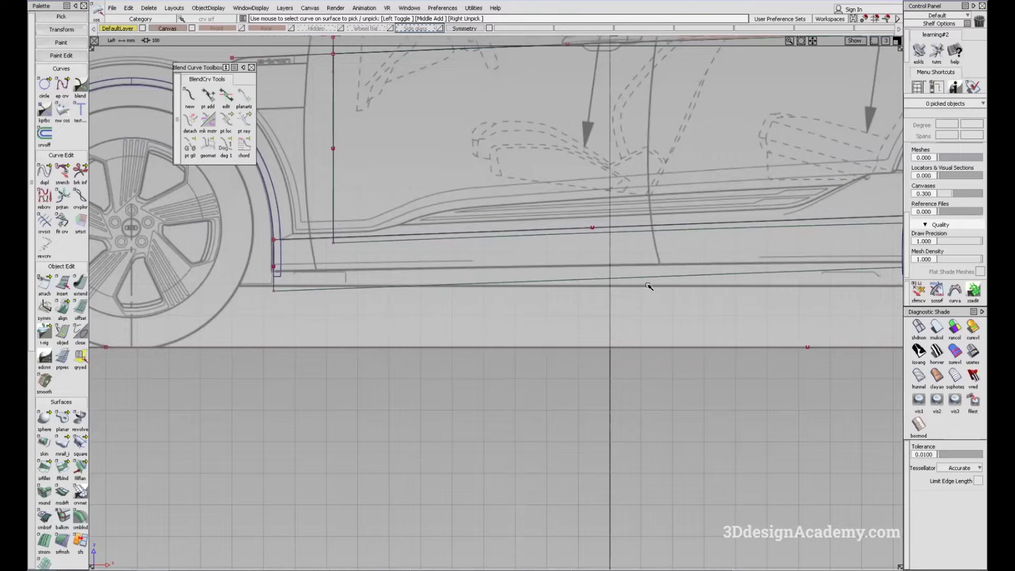
{"action": "middle_click_drag", "start_coordinate": [350, 307], "coordinate": [413, 305], "text": "alt+shift"}
{"action": "key", "text": "F8"}
{"action": "left_click_drag", "start_coordinate": [576, 315], "coordinate": [347, 304], "text": "alt+shift"}
{"action": "middle_click_drag", "start_coordinate": [347, 305], "coordinate": [353, 300], "text": "alt+shift"}
{"action": "left_click_drag", "start_coordinate": [352, 300], "coordinate": [424, 300], "text": "alt+shift"}
{"action": "left_click_drag", "start_coordinate": [267, 312], "coordinate": [295, 324], "text": "alt+shift"}
{"action": "left_click_drag", "start_coordinate": [294, 324], "coordinate": [243, 134], "text": "ctrl+shift"}
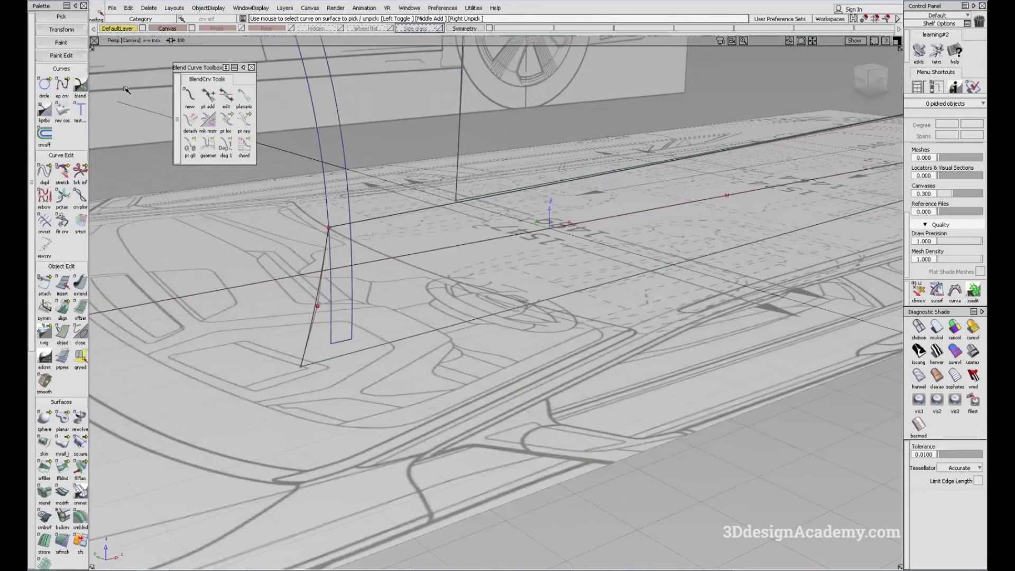
- Switch to the side-view reference photo and examine the lower sill just behind the front wheel at full size
{"action": "key", "text": "alt+Tab"}
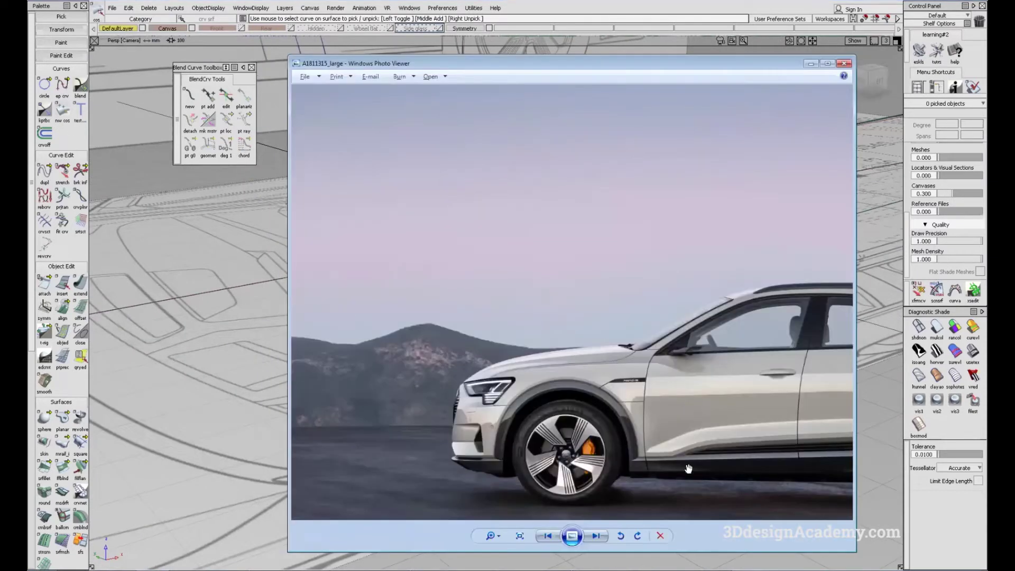
{"action": "left_click", "coordinate": [520, 536]}
{"action": "left_click", "coordinate": [520, 538]}
{"action": "left_click_drag", "start_coordinate": [608, 468], "coordinate": [841, 140]}
{"action": "left_click_drag", "start_coordinate": [482, 308], "coordinate": [500, 319]}
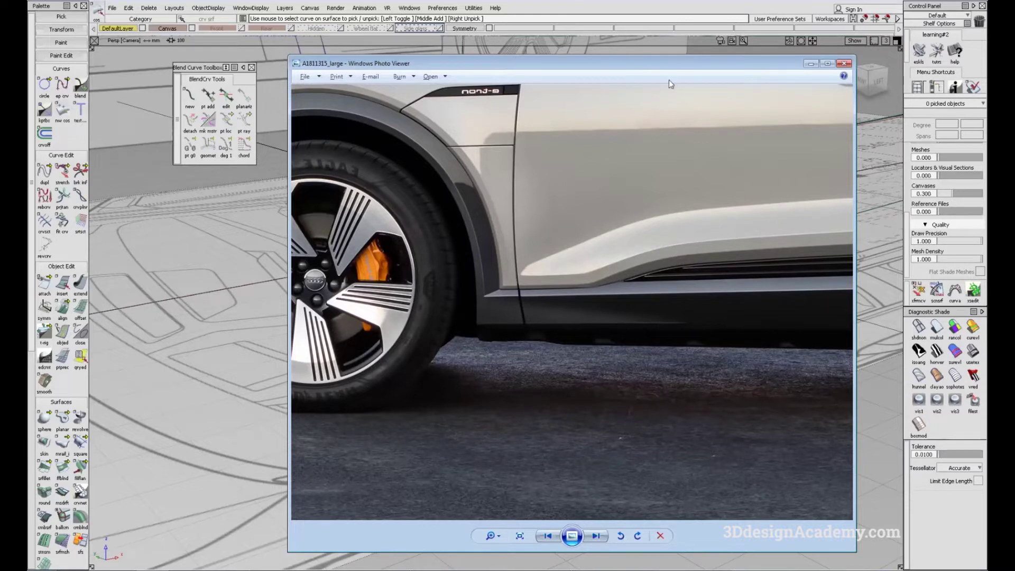
{"action": "left_click", "coordinate": [810, 64]}
- Duplicate the upper sill curve in place by copying and pasting it
{"action": "left_click_drag", "start_coordinate": [463, 281], "coordinate": [527, 300], "text": "alt+shift"}
{"action": "key", "text": "F6"}
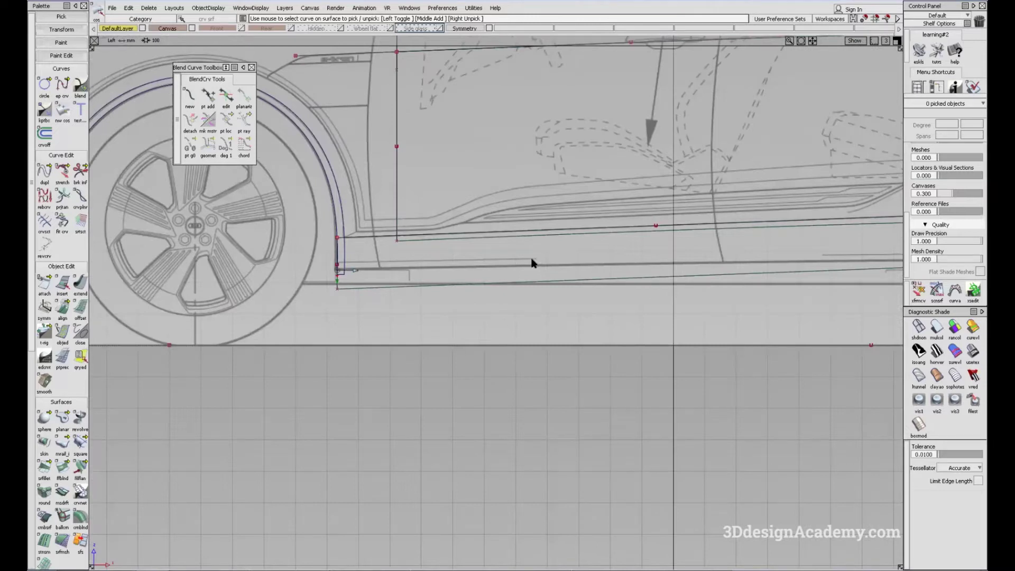
{"action": "right_click_drag", "start_coordinate": [469, 259], "coordinate": [548, 236], "text": "alt+shift"}
{"action": "middle_click_drag", "start_coordinate": [548, 235], "coordinate": [566, 247], "text": "alt+shift"}
{"action": "left_click_drag", "start_coordinate": [581, 334], "coordinate": [521, 247], "text": "ctrl+shift"}
{"action": "middle_click_drag", "start_coordinate": [440, 300], "coordinate": [451, 305], "text": "alt+shift"}
{"action": "left_click_drag", "start_coordinate": [433, 350], "coordinate": [375, 212], "text": "ctrl+shift"}
{"action": "left_click", "coordinate": [326, 231]}
{"action": "key", "text": "ctrl+v"}
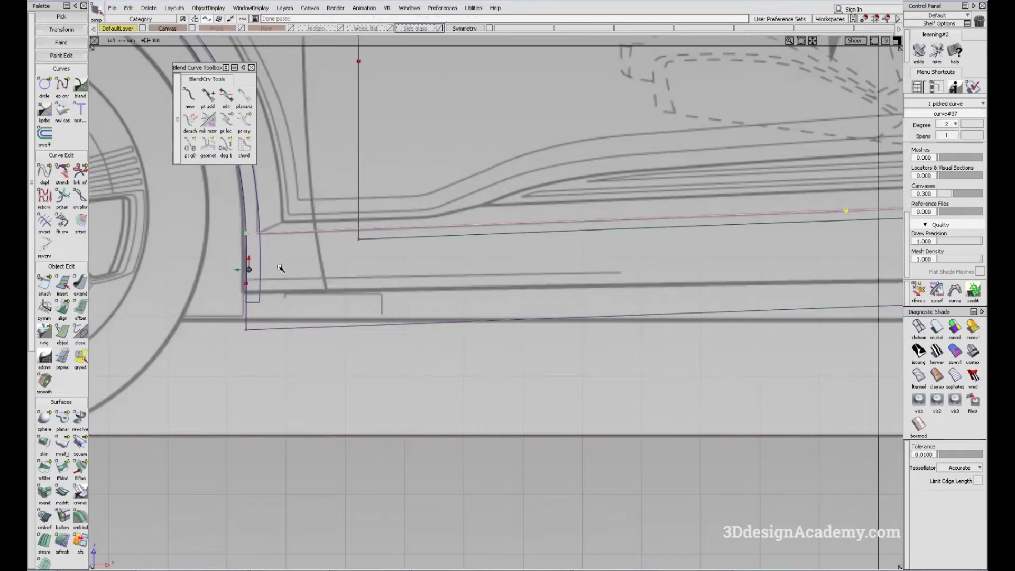
- Move the copied sill curve down with its front end snapped to the section curve near the blueprint's lower feature line
{"action": "scroll", "coordinate": [278, 268], "scroll_direction": "up", "scroll_amount": 5}
{"action": "middle_click_drag", "start_coordinate": [231, 307], "coordinate": [231, 304], "text": "ctrl+shift"}
{"action": "left_click_drag", "start_coordinate": [238, 292], "coordinate": [249, 316], "text": "ctrl+alt"}
{"action": "right_click_drag", "start_coordinate": [534, 290], "coordinate": [449, 293], "text": "alt+shift"}
{"action": "mouse_move", "coordinate": [577, 285]}
{"action": "right_mouse_down", "text": "alt+shift"}
{"action": "mouse_move", "coordinate": [546, 300]}
{"action": "mouse_move", "coordinate": [486, 301]}
{"action": "right_mouse_up", "text": "alt+shift"}
{"action": "left_click_drag", "start_coordinate": [476, 298], "coordinate": [449, 307], "text": "ctrl+shift"}
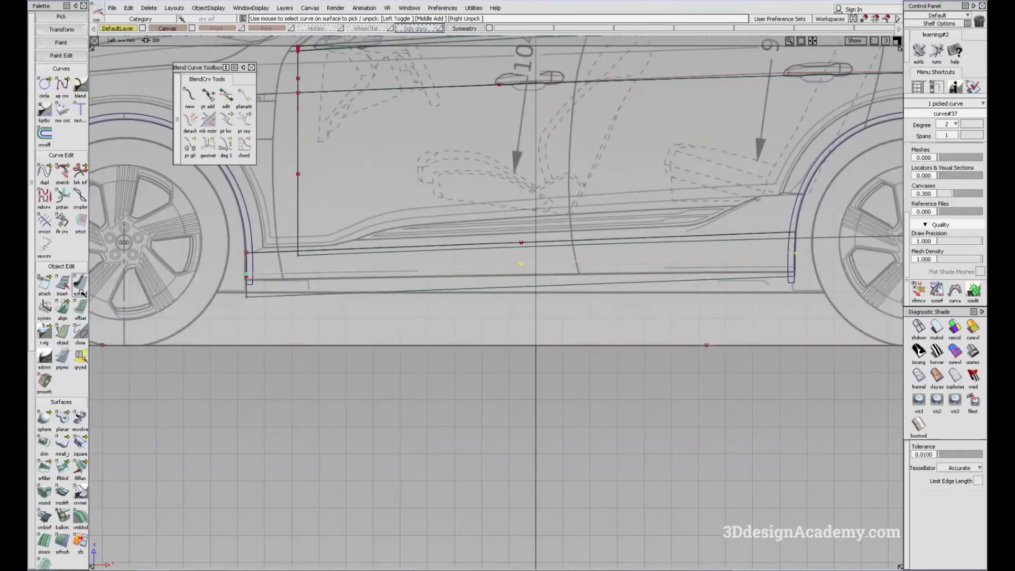
- Shorten the copied curve from its rear end by about 1397.6 mm with Extend to match the blueprint's short feature line
{"action": "double_click", "coordinate": [80, 290]}
{"action": "left_click", "coordinate": [565, 319]}
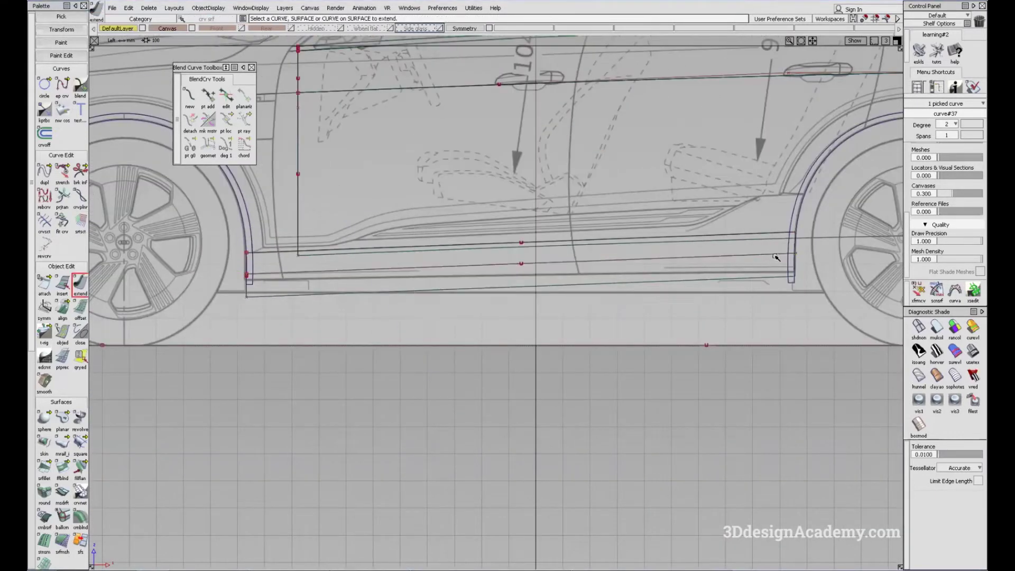
{"action": "left_click_drag", "start_coordinate": [29, 356], "coordinate": [30, 362]}
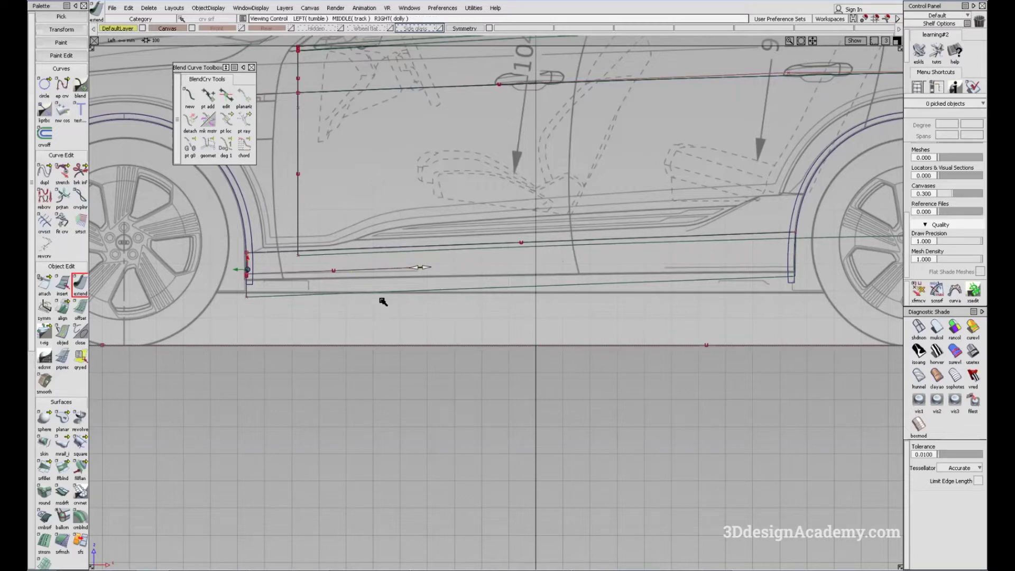
{"action": "middle_click_drag", "start_coordinate": [382, 262], "coordinate": [404, 269], "text": "alt+shift"}
{"action": "right_click_drag", "start_coordinate": [404, 269], "coordinate": [679, 267], "text": "alt+shift"}
{"action": "left_click", "coordinate": [676, 269]}
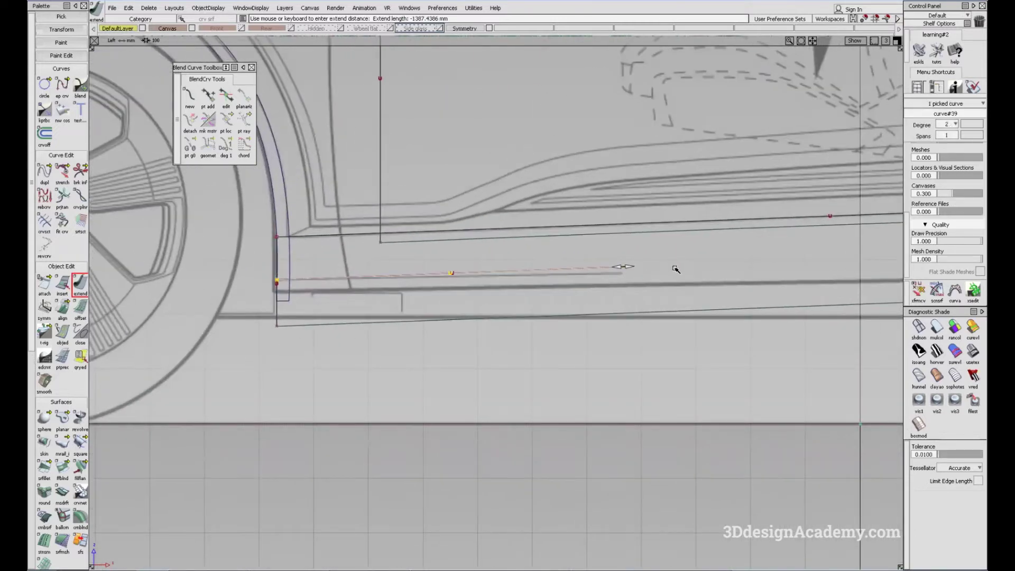
{"action": "left_click_drag", "start_coordinate": [671, 272], "coordinate": [670, 272]}
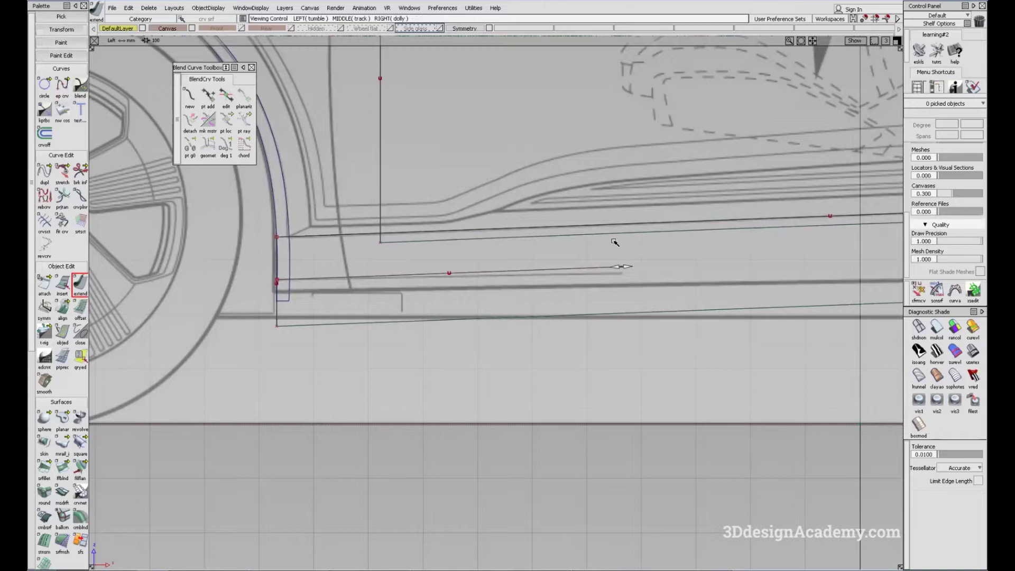
{"action": "middle_click_drag", "start_coordinate": [611, 245], "coordinate": [566, 229], "text": "alt+shift"}
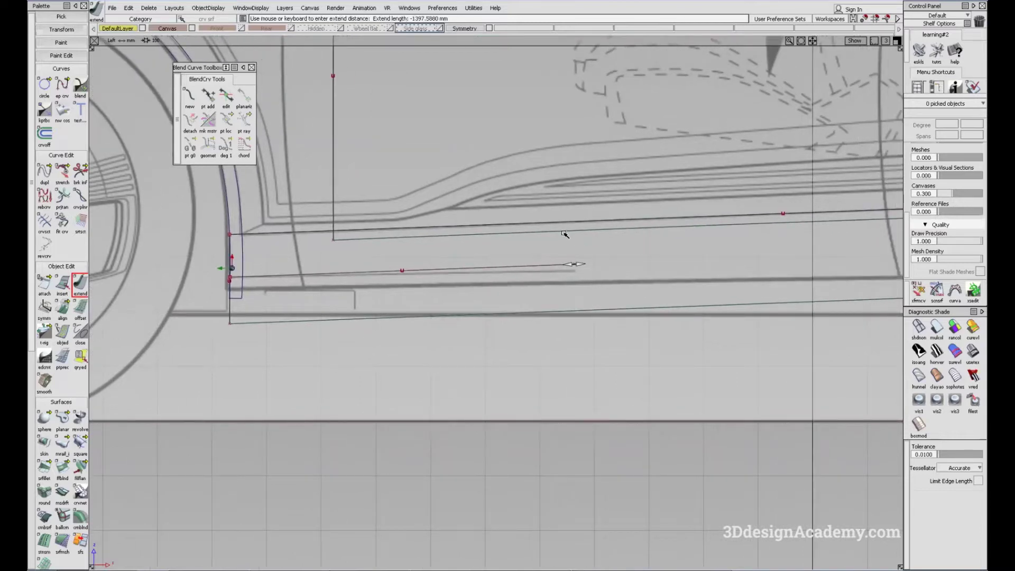
{"action": "middle_click_drag", "start_coordinate": [547, 298], "coordinate": [549, 306], "text": "alt+shift"}
{"action": "left_click", "coordinate": [537, 296]}
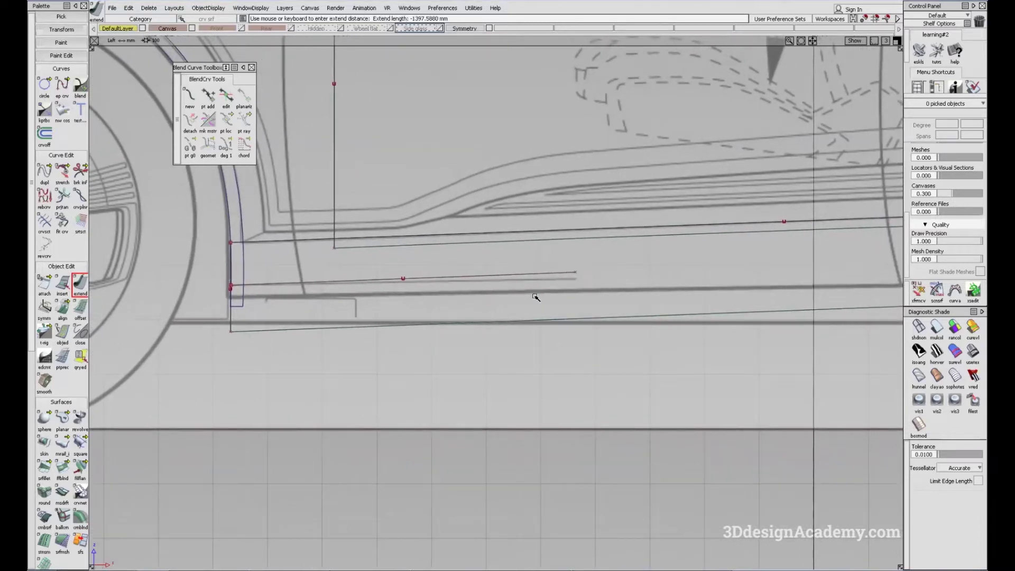
- Stretch the shortened curve's rear end down onto the end of the blueprint's short feature line
{"action": "left_click", "coordinate": [62, 172]}
{"action": "left_click", "coordinate": [552, 273]}
{"action": "left_click_drag", "start_coordinate": [624, 266], "coordinate": [632, 277]}
{"action": "middle_click_drag", "start_coordinate": [632, 277], "coordinate": [650, 266], "text": "alt+shift"}
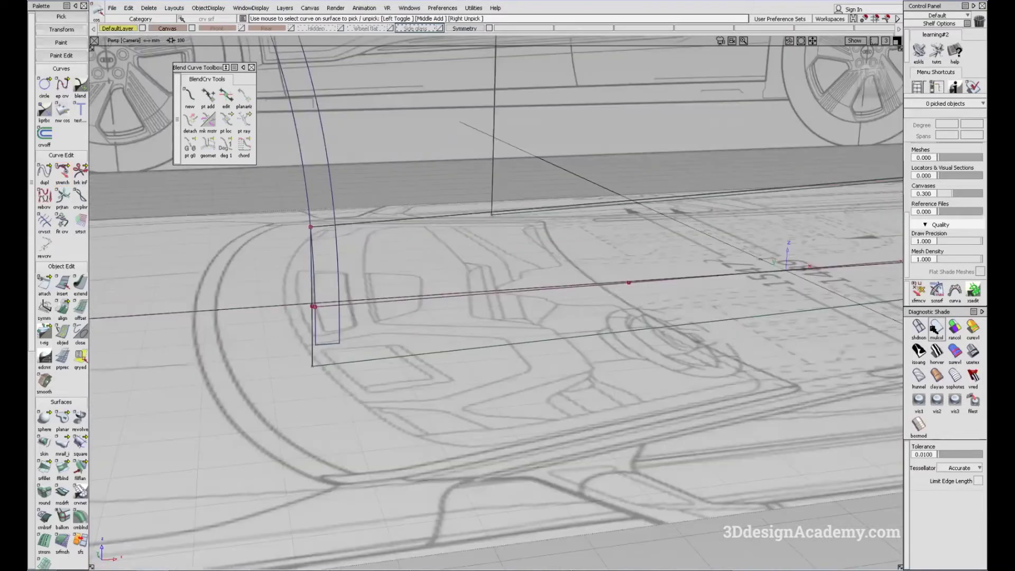
- Check the short feature curve against the shaded sill surface, and return to the unshaded side view
{"action": "left_click", "coordinate": [935, 329]}
{"action": "mouse_move", "coordinate": [553, 313]}
{"action": "left_mouse_down", "text": "alt+shift"}
{"action": "mouse_move", "coordinate": [513, 297]}
{"action": "mouse_move", "coordinate": [359, 370]}
{"action": "mouse_move", "coordinate": [311, 346]}
{"action": "mouse_move", "coordinate": [328, 310]}
{"action": "mouse_move", "coordinate": [299, 301]}
{"action": "left_mouse_up", "text": "alt+shift"}
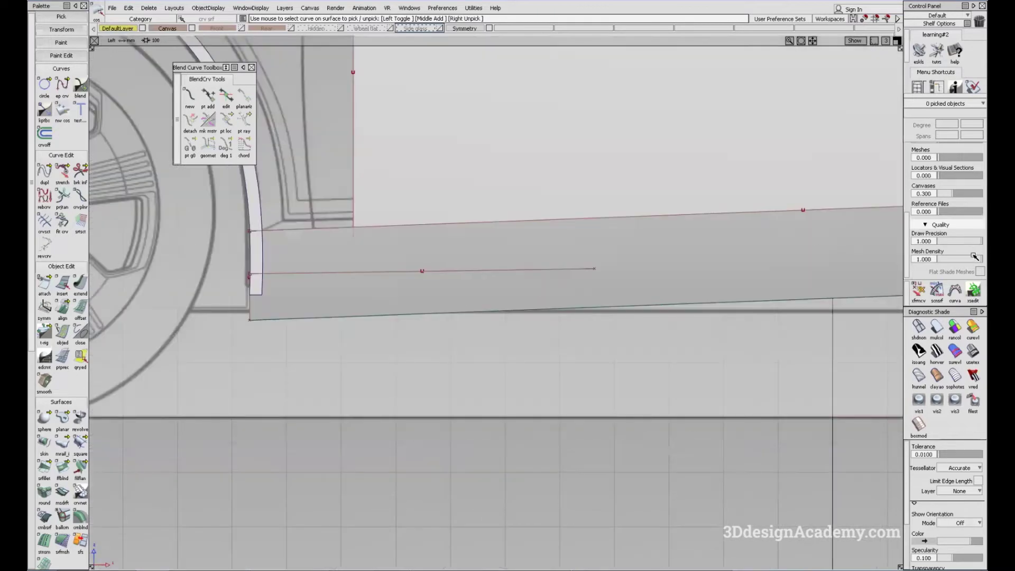
{"action": "left_click", "coordinate": [918, 326]}
{"action": "right_click_drag", "start_coordinate": [613, 269], "coordinate": [623, 264], "text": "alt+shift"}
{"action": "middle_click_drag", "start_coordinate": [666, 271], "coordinate": [584, 280], "text": "alt+shift"}
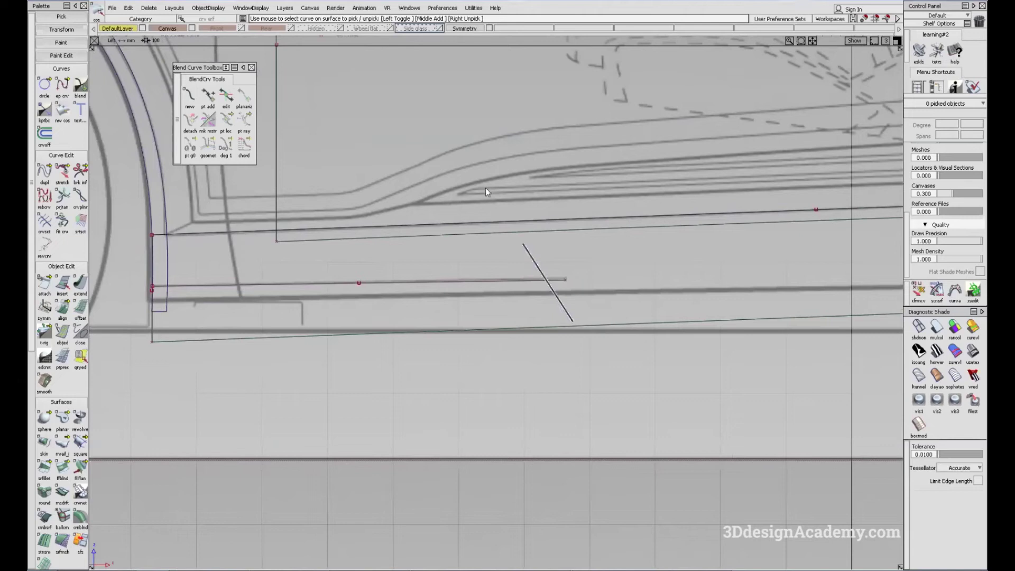
- Refine the short feature curve's rear end on the blueprint line with Stretch and deselect the curve
{"action": "left_click", "coordinate": [62, 172]}
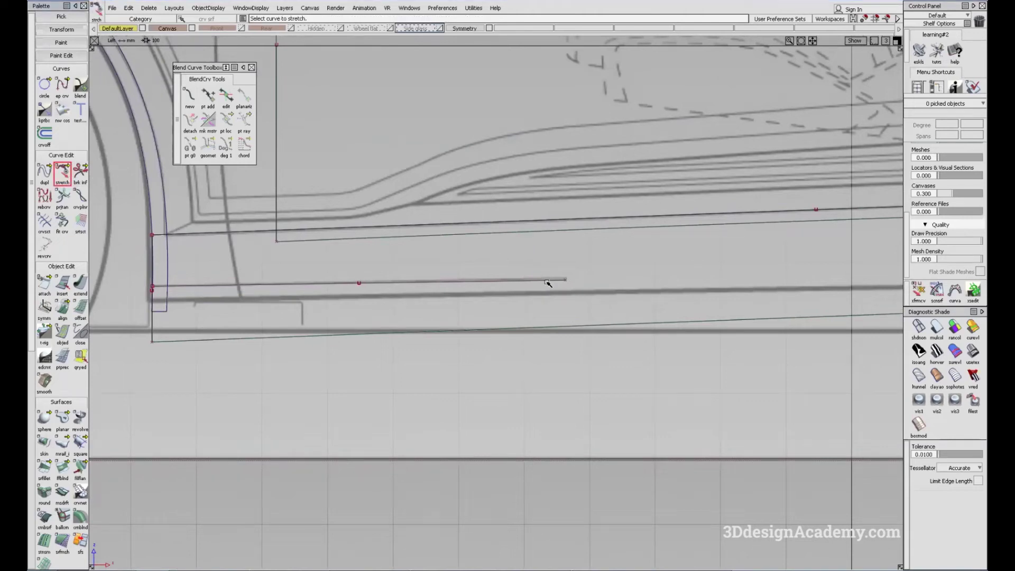
{"action": "left_click", "coordinate": [547, 281]}
{"action": "left_click_drag", "start_coordinate": [555, 311], "coordinate": [499, 236], "text": "ctrl+shift"}
- Shade the sill surface in perspective and compare its lower area with the side-view reference photo
{"action": "key", "text": "F8"}
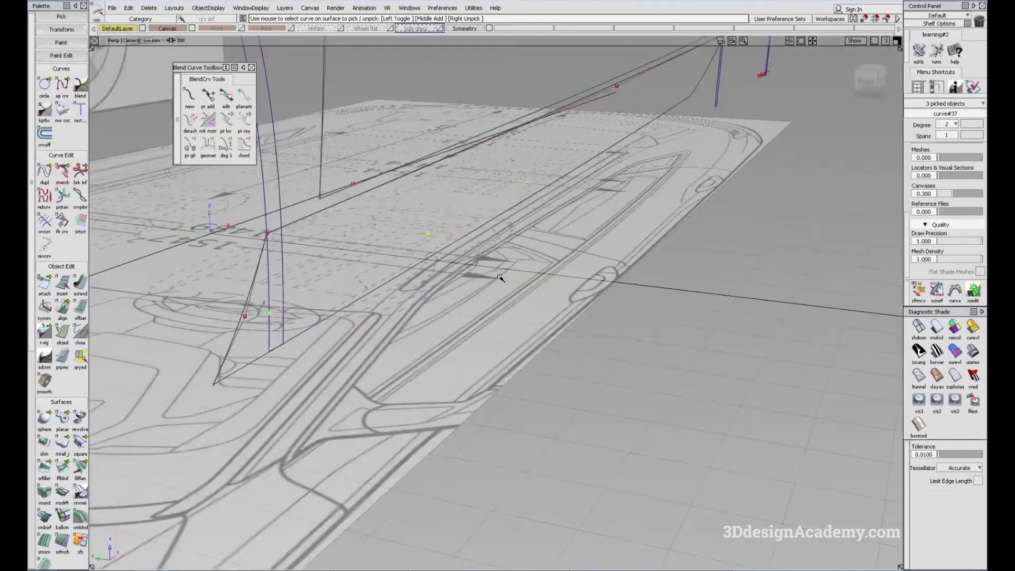
{"action": "left_click", "coordinate": [873, 332]}
{"action": "left_click", "coordinate": [936, 328]}
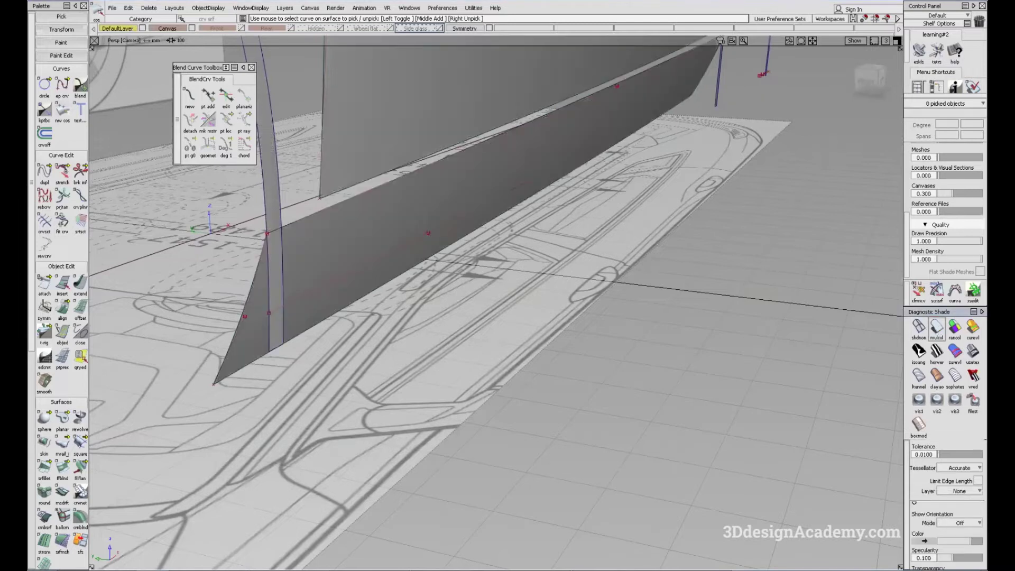
{"action": "key", "text": "alt+Tab"}
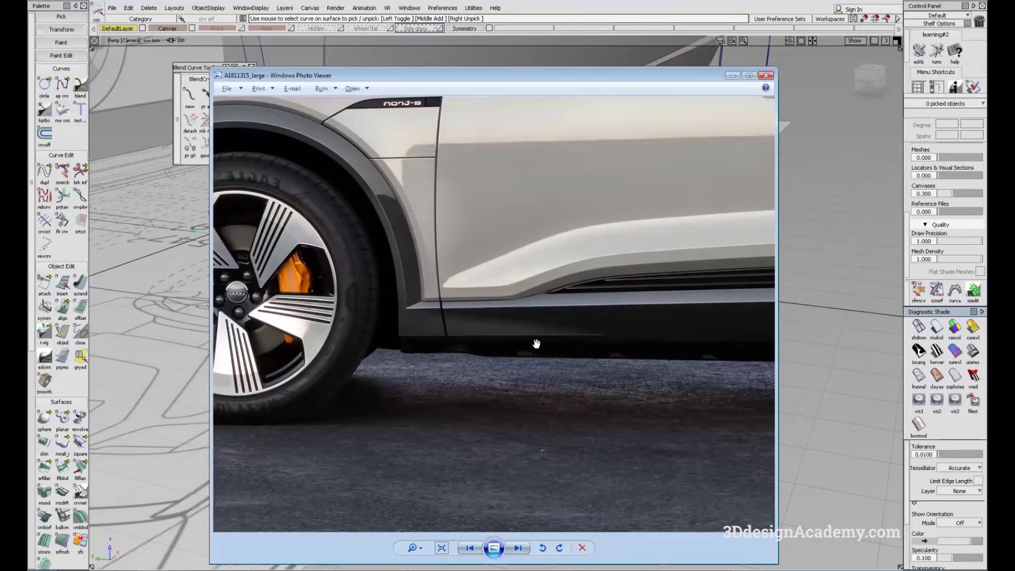
{"action": "key", "text": "alt+Tab"}
{"action": "left_click_drag", "start_coordinate": [366, 274], "coordinate": [389, 290], "text": "alt+shift"}
{"action": "left_click_drag", "start_coordinate": [389, 290], "coordinate": [413, 335], "text": "ctrl+shift"}
- Project the short feature curve onto the sill surface in the side view
{"action": "key", "text": "F6"}
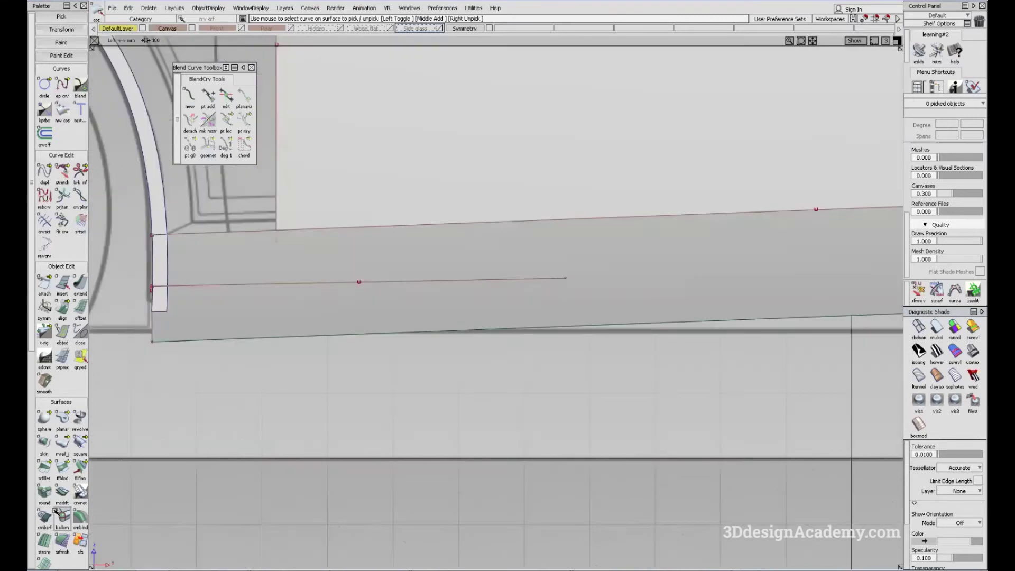
{"action": "scroll", "coordinate": [41, 510], "scroll_direction": "down", "scroll_amount": 5}
{"action": "left_click", "coordinate": [38, 499]}
{"action": "left_click", "coordinate": [540, 280]}
{"action": "left_click", "coordinate": [573, 276]}
{"action": "key", "text": "space"}
{"action": "left_click_drag", "start_coordinate": [433, 329], "coordinate": [344, 140], "text": "ctrl+shift"}
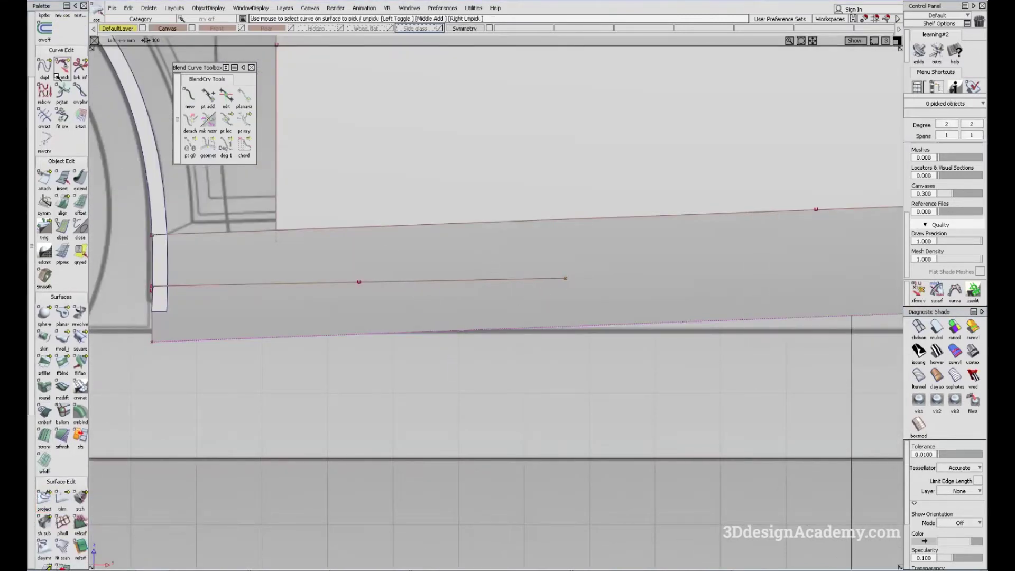
- Adjust the rear end of the original short feature curve with Stretch in the perspective view
{"action": "left_click", "coordinate": [58, 78]}
{"action": "key", "text": "F8"}
{"action": "left_click", "coordinate": [625, 157]}
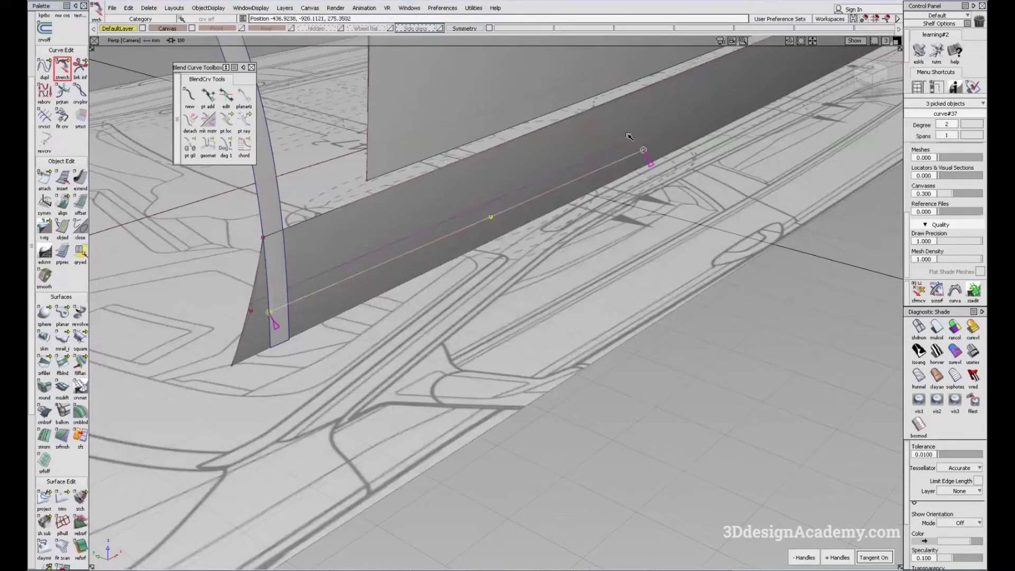
{"action": "left_click_drag", "start_coordinate": [628, 137], "coordinate": [613, 136]}
{"action": "mouse_move", "coordinate": [302, 301]}
{"action": "left_mouse_down", "text": "alt+shift"}
{"action": "mouse_move", "coordinate": [333, 338]}
{"action": "mouse_move", "coordinate": [312, 343]}
{"action": "left_mouse_up", "text": "alt+shift"}
{"action": "left_click_drag", "start_coordinate": [310, 344], "coordinate": [272, 238], "text": "ctrl+shift"}
- Examine how the short feature curve sits relative to the sill surface and the wheel arch flange up close
{"action": "right_click_drag", "start_coordinate": [273, 235], "coordinate": [302, 228], "text": "alt+shift"}
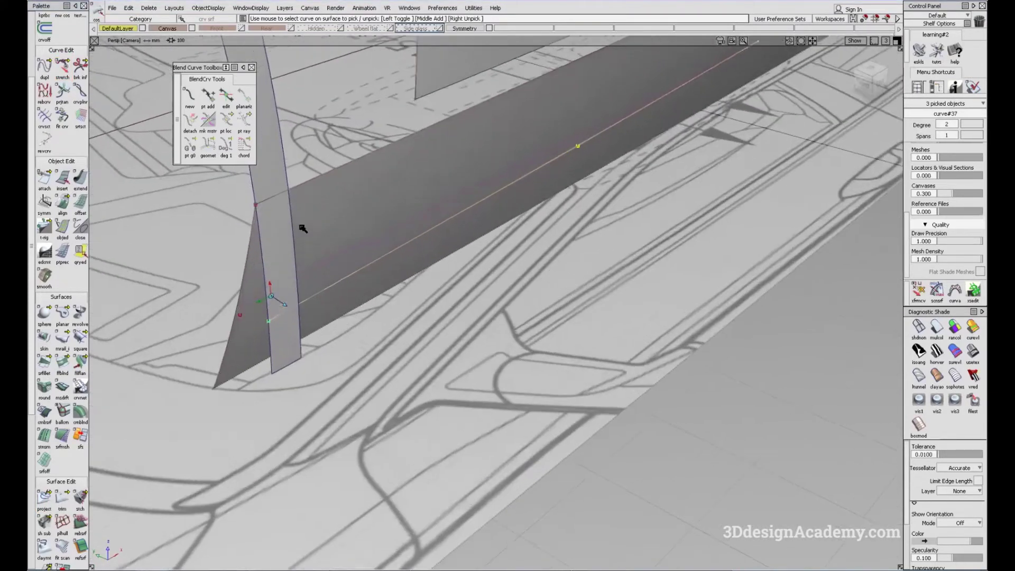
{"action": "left_click_drag", "start_coordinate": [303, 228], "coordinate": [297, 259], "text": "alt+shift"}
{"action": "left_click_drag", "start_coordinate": [283, 312], "coordinate": [292, 277], "text": "alt+shift"}
{"action": "right_click_drag", "start_coordinate": [284, 244], "coordinate": [302, 239], "text": "alt+shift"}
{"action": "left_click_drag", "start_coordinate": [302, 239], "coordinate": [333, 214], "text": "alt+shift"}
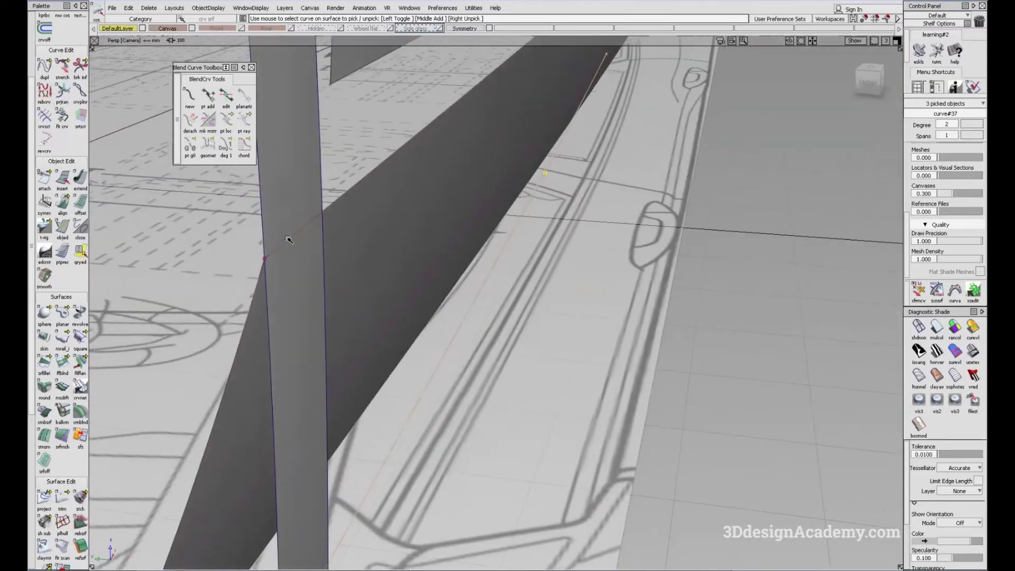
{"action": "left_click_drag", "start_coordinate": [370, 297], "coordinate": [332, 412], "text": "alt+shift"}
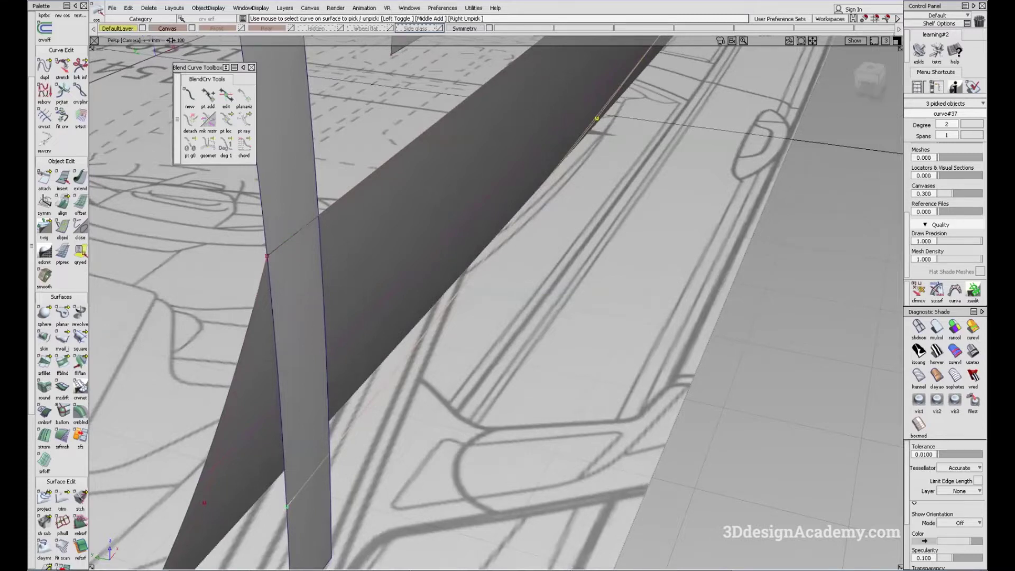
- Compare the front end of the sill and the wheel arch flange with the side-view reference photo, in side and perspective views
{"action": "key", "text": "alt+Tab"}
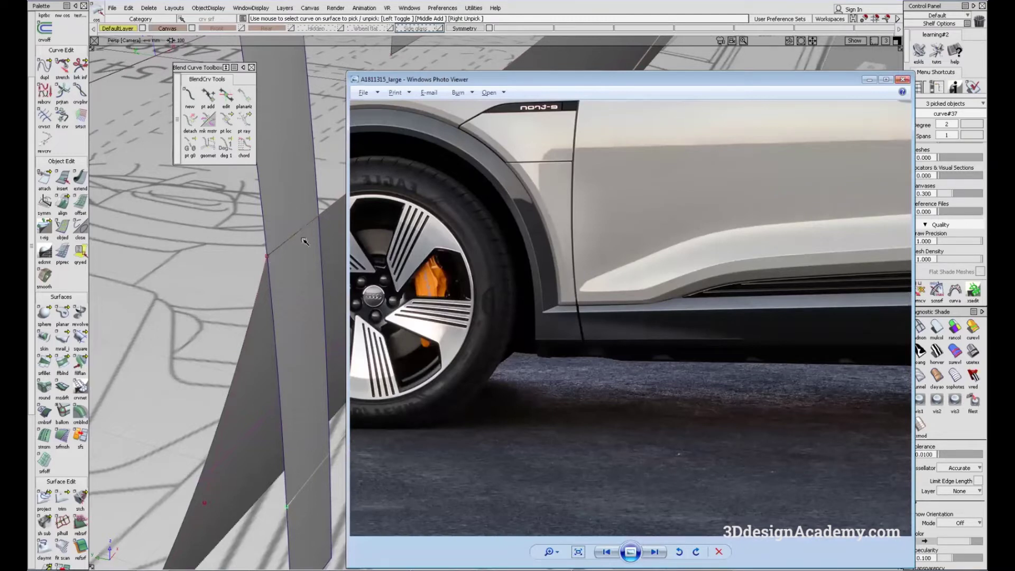
{"action": "left_click", "coordinate": [870, 80]}
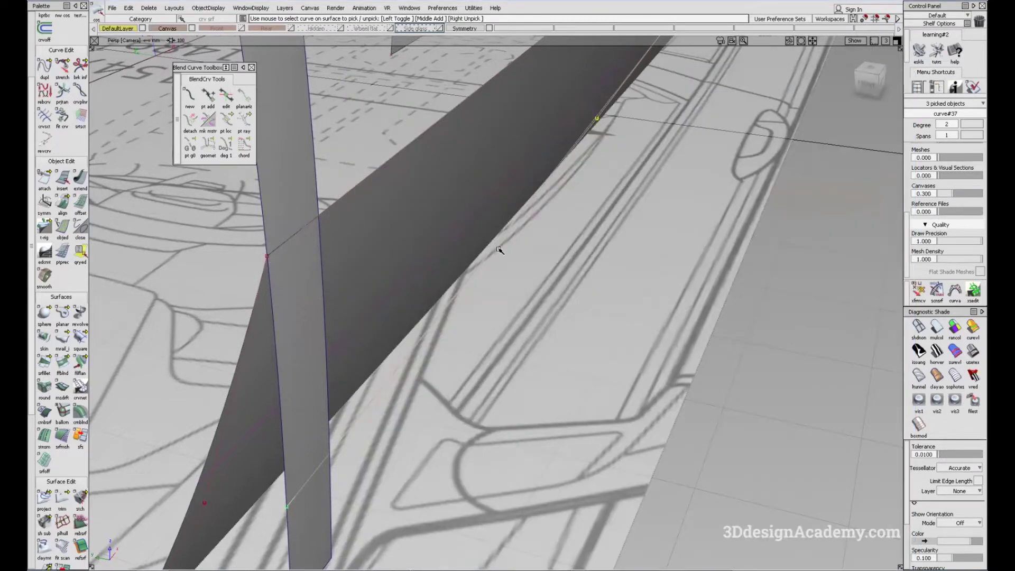
{"action": "key", "text": "F6"}
{"action": "middle_click_drag", "start_coordinate": [256, 246], "coordinate": [475, 343], "text": "alt+shift"}
{"action": "double_click", "coordinate": [44, 498]}
{"action": "key", "text": "F8"}
{"action": "left_click_drag", "start_coordinate": [388, 358], "coordinate": [370, 296], "text": "alt+shift"}
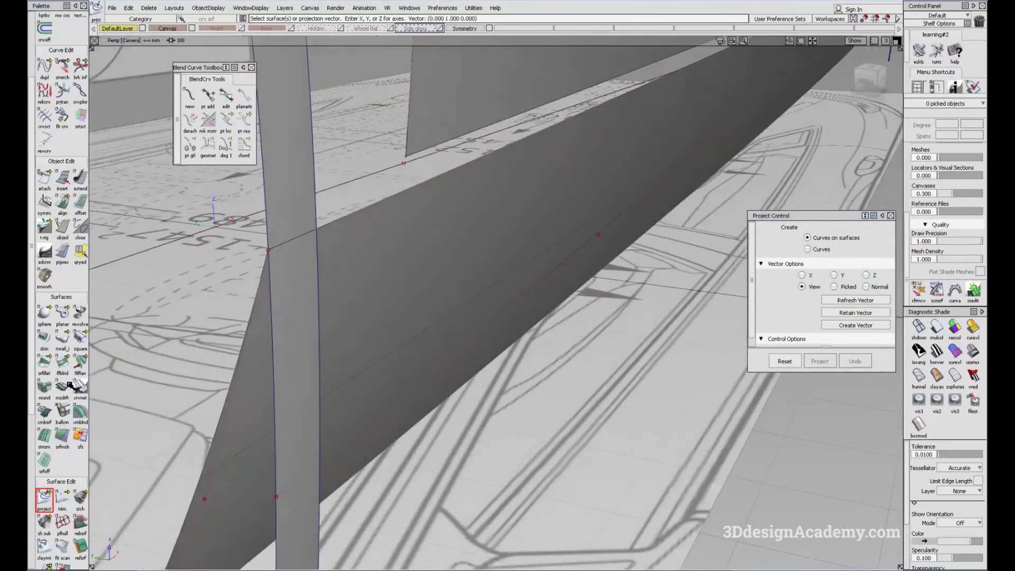
- Build a one-generation, one-rail Monorail surface from the wheel arch flange's outer edge along the short feature curve
{"action": "left_click", "coordinate": [62, 338]}
{"action": "left_click", "coordinate": [273, 386]}
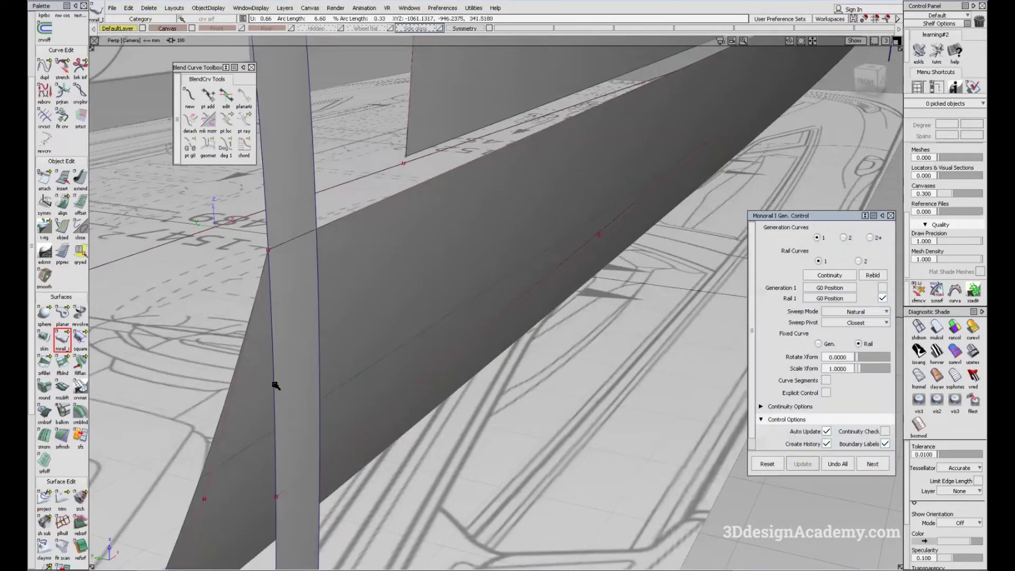
{"action": "left_click", "coordinate": [346, 445]}
{"action": "left_click_drag", "start_coordinate": [496, 327], "coordinate": [459, 296], "text": "alt+shift"}
{"action": "right_click_drag", "start_coordinate": [459, 296], "coordinate": [330, 325], "text": "alt+shift"}
{"action": "middle_click_drag", "start_coordinate": [331, 325], "coordinate": [359, 340], "text": "alt+shift"}
{"action": "right_click_drag", "start_coordinate": [364, 307], "coordinate": [403, 366], "text": "alt+shift"}
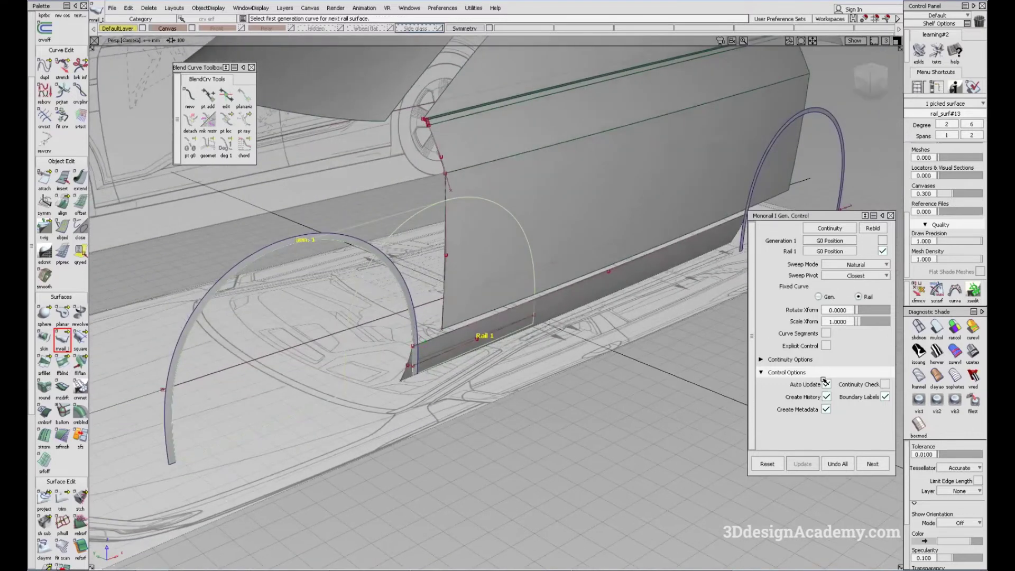
- Enable Curve Segments and limit the generation curve to 0.0179–0.0565, between the sill's upper edge and the feature curve
{"action": "left_click", "coordinate": [826, 334]}
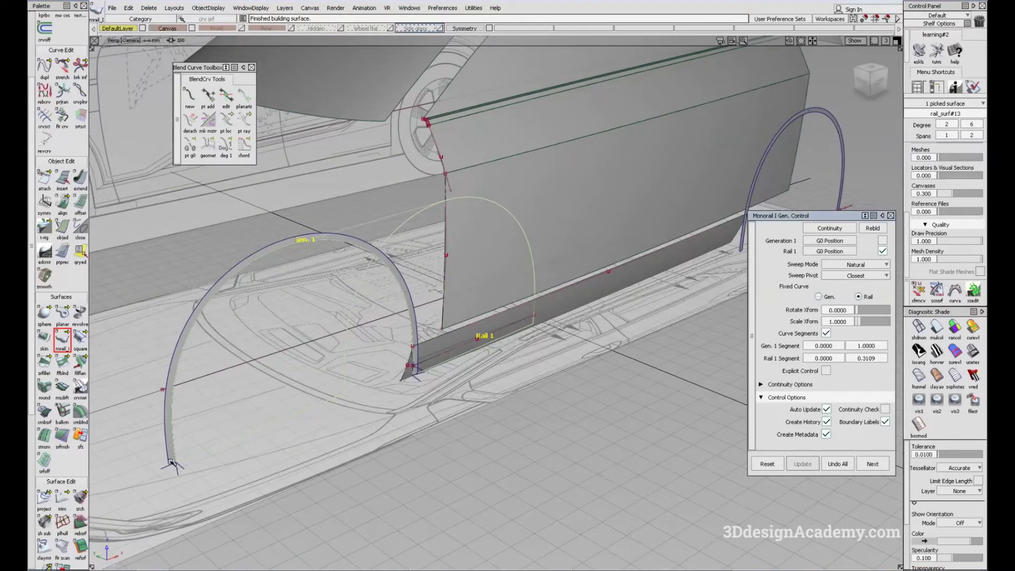
{"action": "left_click_drag", "start_coordinate": [395, 293], "coordinate": [418, 350]}
{"action": "right_click_drag", "start_coordinate": [417, 350], "coordinate": [507, 317], "text": "alt+shift"}
{"action": "left_click_drag", "start_coordinate": [508, 317], "coordinate": [481, 296], "text": "alt+shift"}
{"action": "left_click_drag", "start_coordinate": [367, 443], "coordinate": [370, 401]}
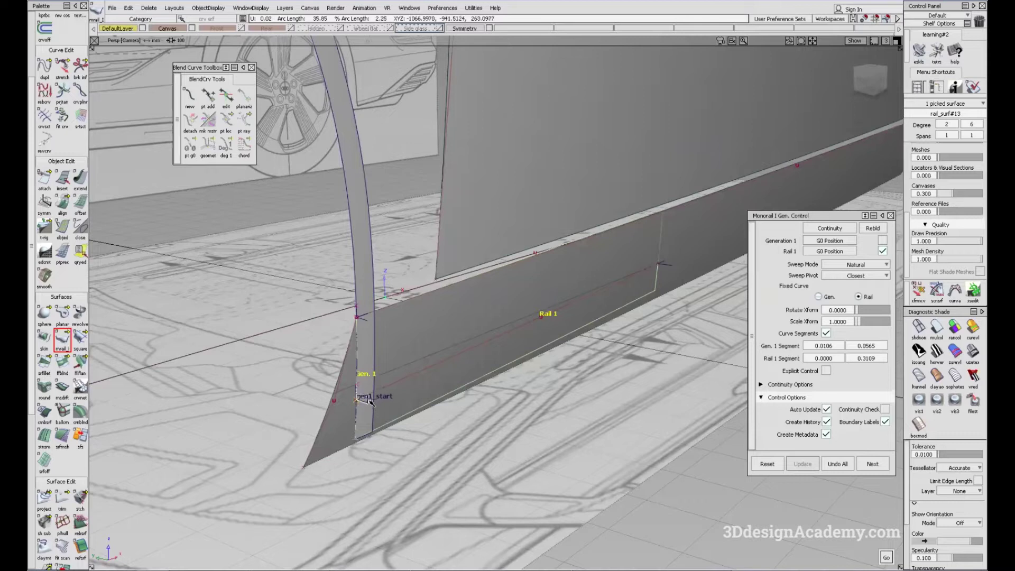
- Shade the model and examine the new monorail surface against the sill from several perspective angles
{"action": "middle_click_drag", "start_coordinate": [492, 352], "coordinate": [462, 362], "text": "alt+shift"}
{"action": "left_click_drag", "start_coordinate": [661, 328], "coordinate": [708, 323], "text": "ctrl+shift"}
{"action": "left_click", "coordinate": [937, 328]}
{"action": "left_click_drag", "start_coordinate": [576, 393], "coordinate": [363, 378], "text": "alt+shift"}
{"action": "left_click_drag", "start_coordinate": [409, 408], "coordinate": [680, 347], "text": "alt+shift"}
{"action": "left_click_drag", "start_coordinate": [438, 319], "coordinate": [547, 305], "text": "alt+shift"}
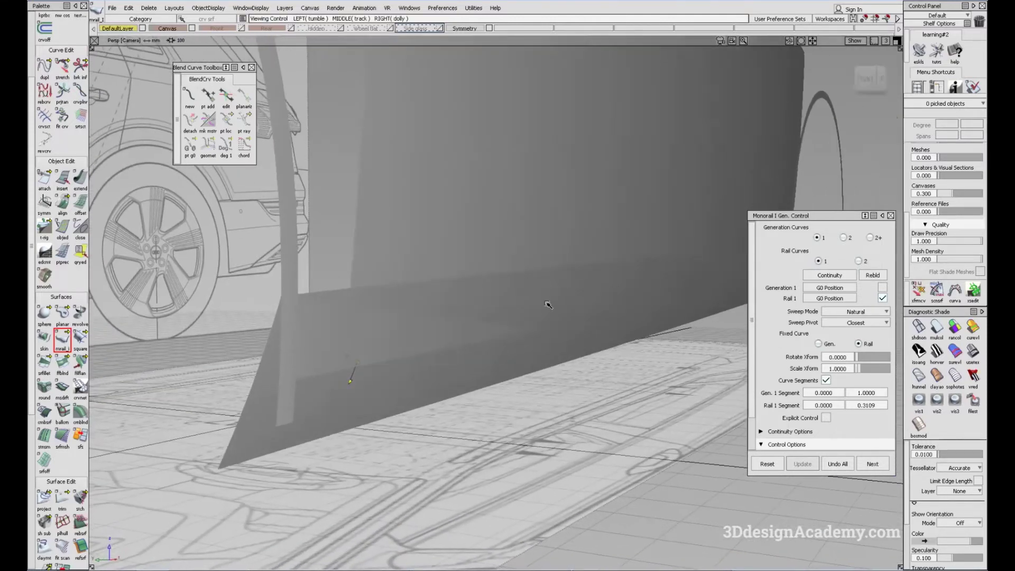
{"action": "left_click_drag", "start_coordinate": [478, 351], "coordinate": [382, 317], "text": "alt+shift"}
- Reopen the monorail surface for editing and use Explicit Control to set rail degree 2 and generation degree 3
{"action": "left_click_drag", "start_coordinate": [411, 475], "coordinate": [453, 357], "text": "ctrl+shift"}
{"action": "right_click_drag", "start_coordinate": [454, 357], "coordinate": [446, 363], "text": "alt+shift"}
{"action": "left_click", "coordinate": [424, 316]}
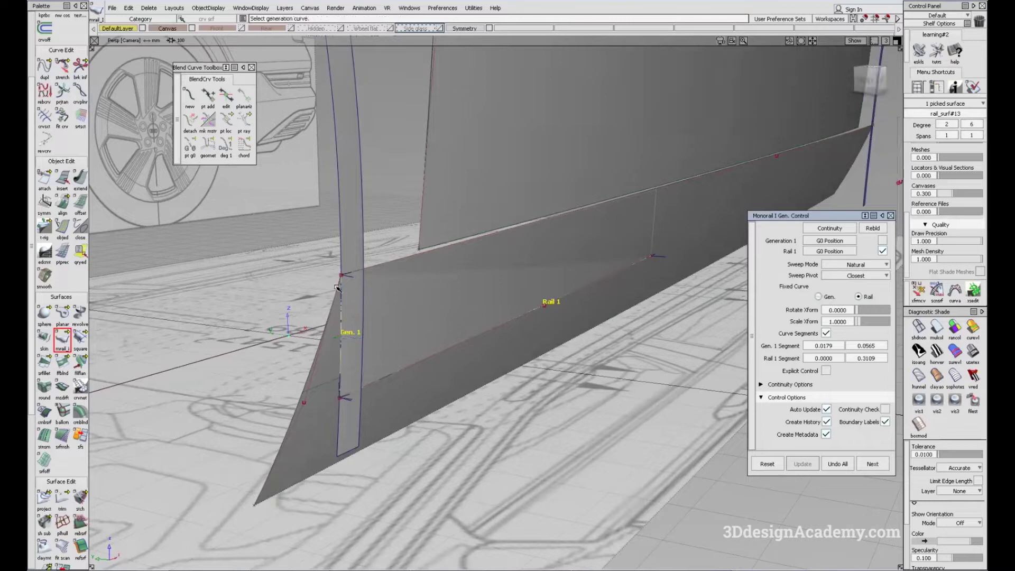
{"action": "left_click", "coordinate": [825, 370]}
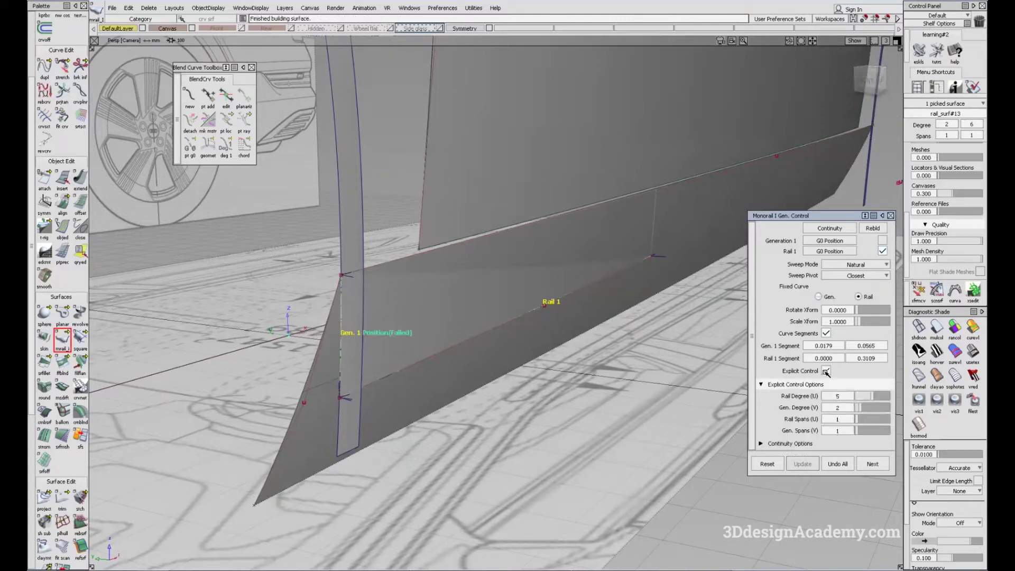
{"action": "left_click", "coordinate": [863, 409]}
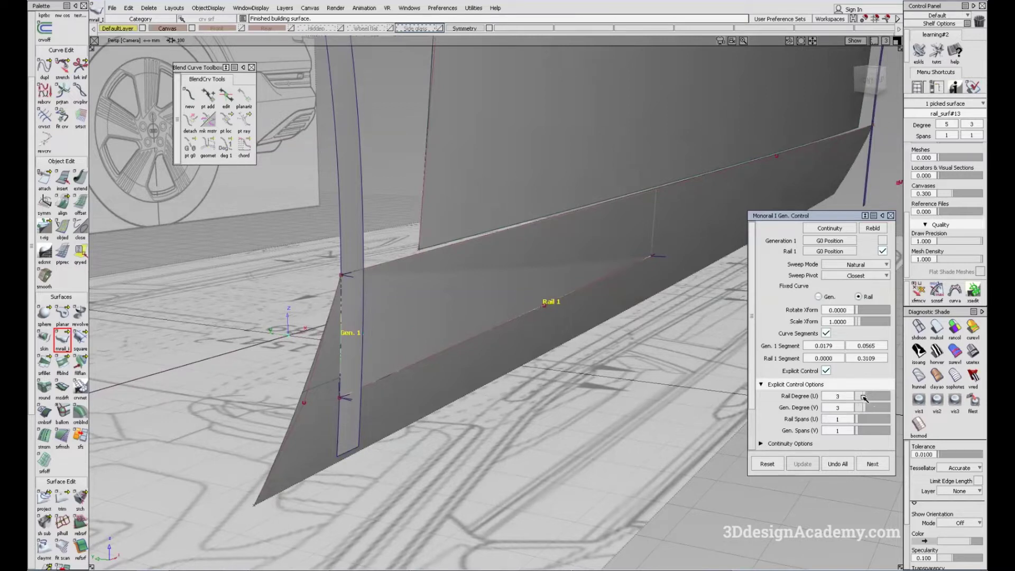
{"action": "mouse_move", "coordinate": [647, 281]}
{"action": "left_mouse_down", "text": "alt+shift"}
{"action": "mouse_move", "coordinate": [607, 295]}
{"action": "mouse_move", "coordinate": [439, 286]}
{"action": "left_mouse_up", "text": "alt+shift"}
{"action": "left_click_drag", "start_coordinate": [436, 289], "coordinate": [465, 370], "text": "ctrl+shift"}
{"action": "left_click_drag", "start_coordinate": [449, 385], "coordinate": [357, 457], "text": "alt+shift"}
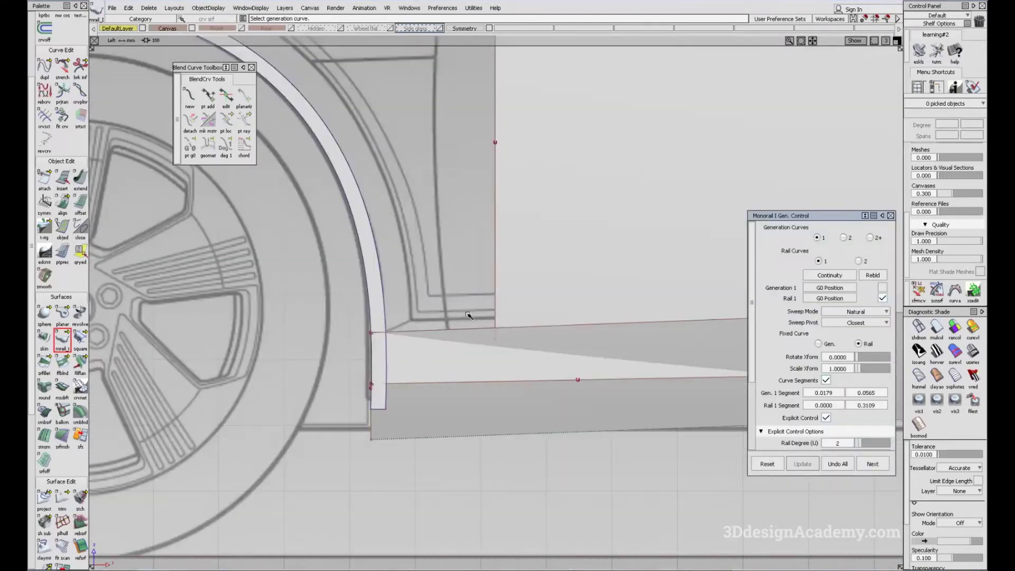
- Delete the construction history of the monorail surface in the side view
{"action": "left_click_drag", "start_coordinate": [467, 315], "coordinate": [450, 350], "text": "ctrl+shift"}
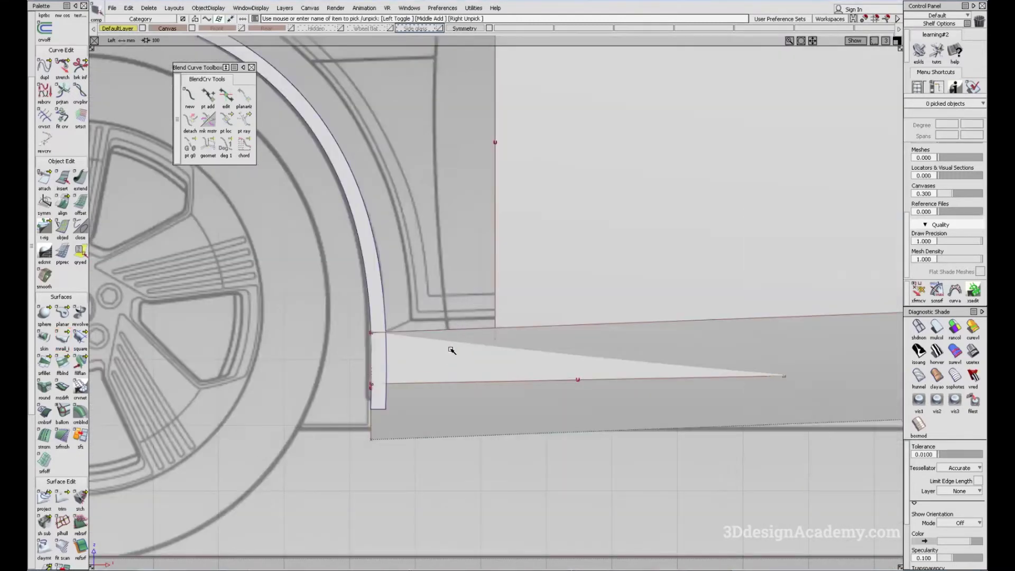
{"action": "left_click", "coordinate": [150, 8]}
{"action": "left_click", "coordinate": [156, 33]}
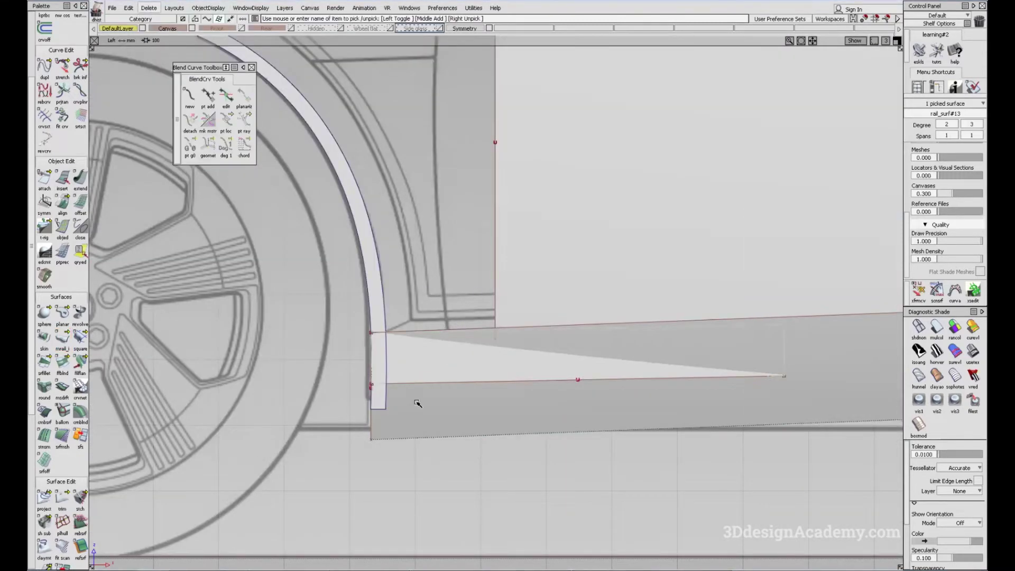
- Project the monorail surface's upper edge onto the front wheel arch flange along the side-view direction
{"action": "left_click", "coordinate": [44, 499]}
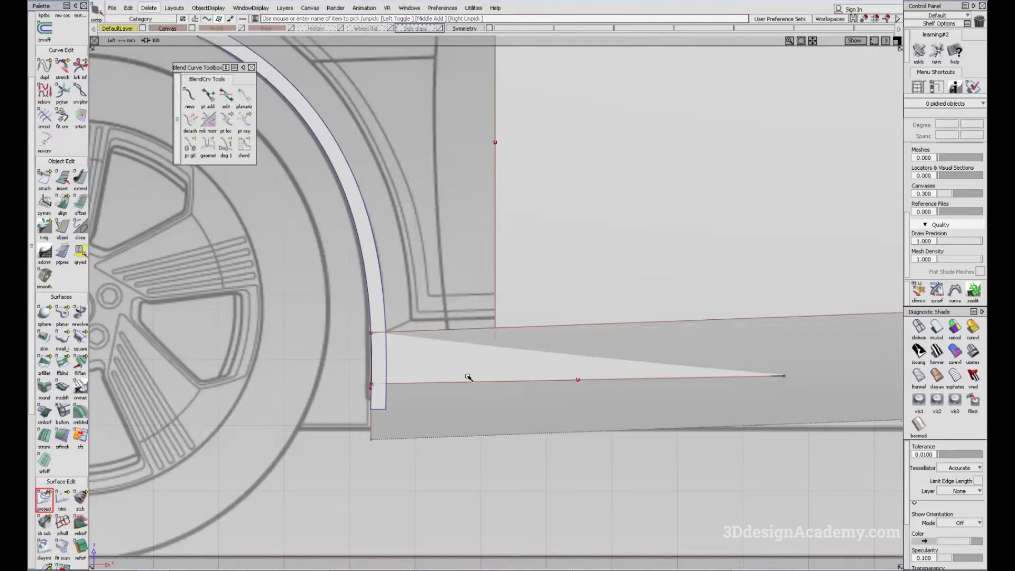
{"action": "left_click", "coordinate": [381, 330]}
{"action": "scroll", "coordinate": [382, 331], "scroll_direction": "up", "scroll_amount": 5}
{"action": "left_click", "coordinate": [444, 330]}
{"action": "left_click", "coordinate": [490, 348]}
{"action": "right_click_drag", "start_coordinate": [408, 353], "coordinate": [338, 364], "text": "alt+shift"}
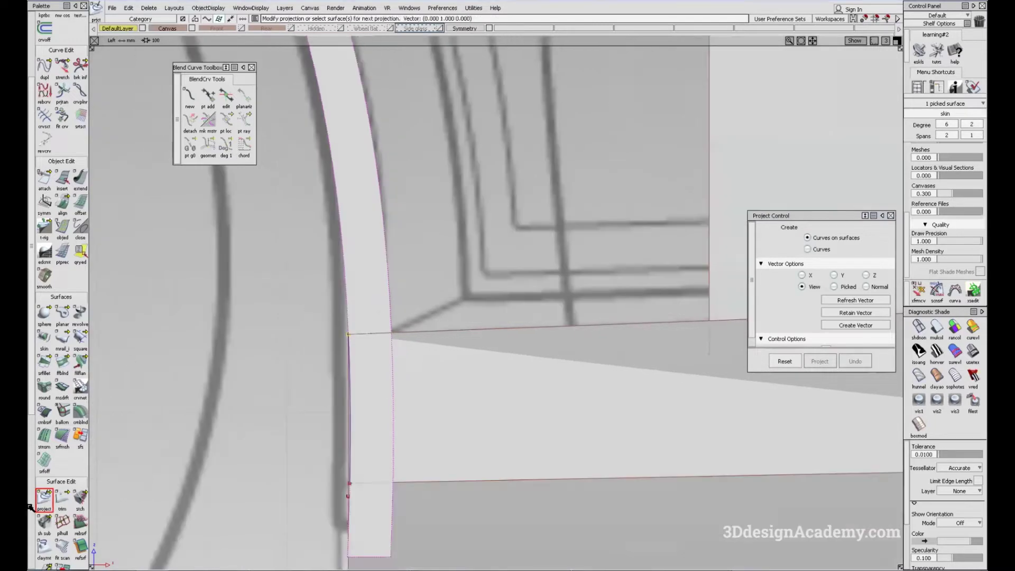
- Trim the wheel arch flange at the projected line, keep its upper part, and check the joint in perspective
{"action": "left_click", "coordinate": [62, 499]}
{"action": "left_click", "coordinate": [372, 301]}
{"action": "key", "text": "space"}
{"action": "left_click_drag", "start_coordinate": [496, 470], "coordinate": [660, 396], "text": "ctrl+shift"}
{"action": "key", "text": "F8"}
{"action": "left_click_drag", "start_coordinate": [528, 385], "coordinate": [353, 360], "text": "alt+shift"}
{"action": "right_click_drag", "start_coordinate": [353, 360], "coordinate": [586, 253], "text": "alt+shift"}
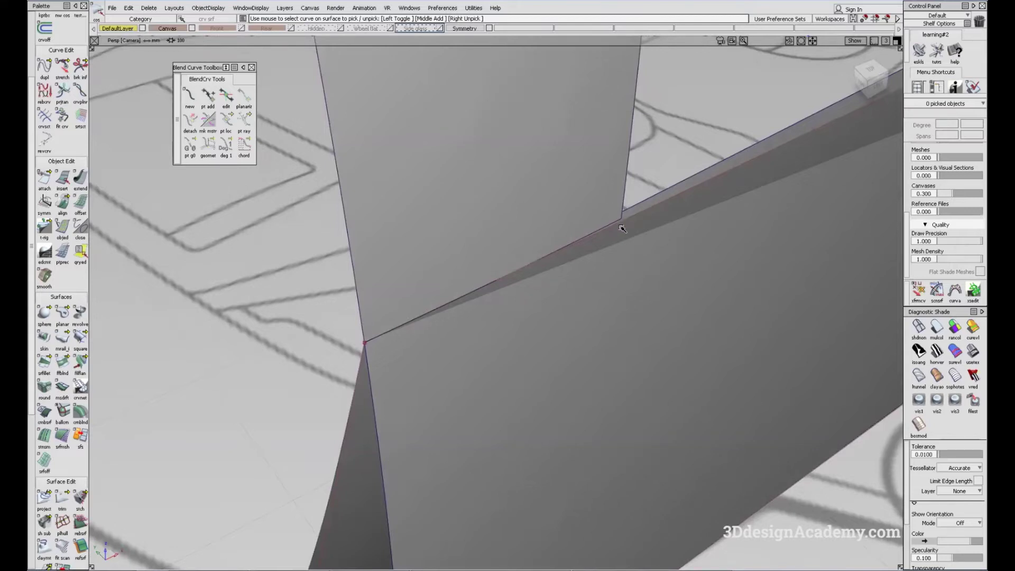
{"action": "left_click_drag", "start_coordinate": [698, 227], "coordinate": [778, 294], "text": "alt+shift"}
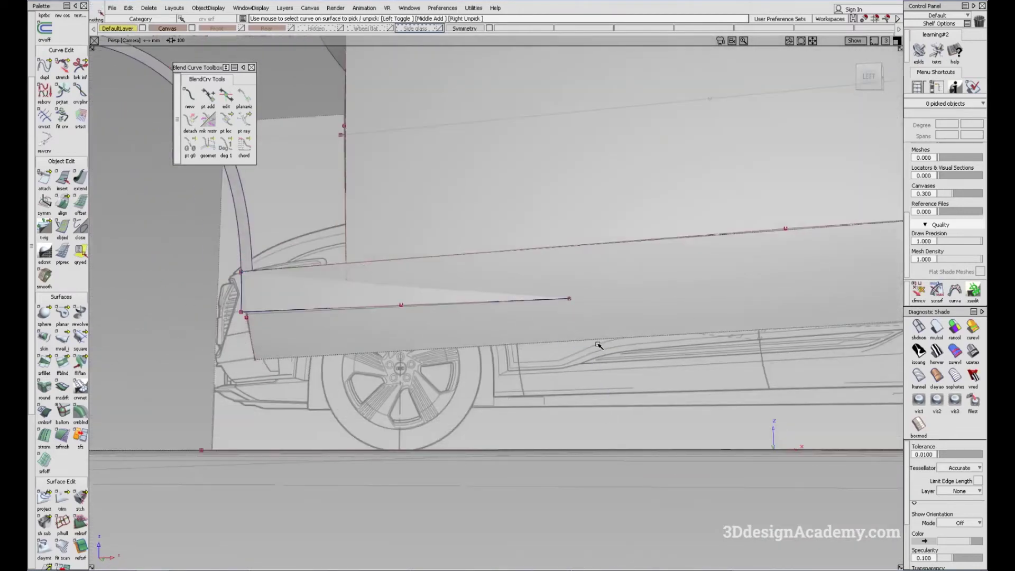
{"action": "left_click_drag", "start_coordinate": [415, 384], "coordinate": [446, 386], "text": "alt+shift"}
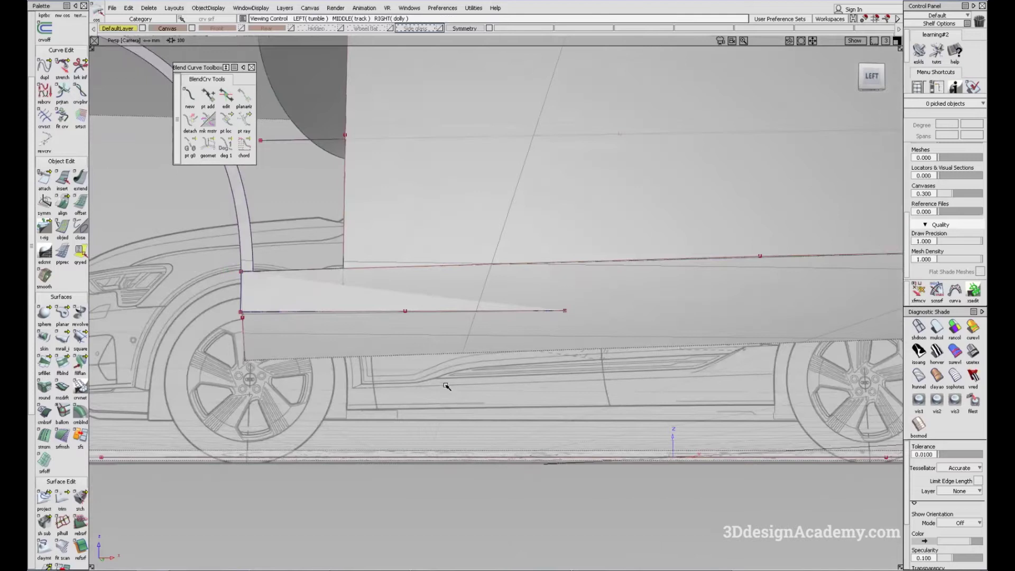
- Examine the front and rear ends of the sill in the side-view and rear three-quarter reference photos
{"action": "key", "text": "F6"}
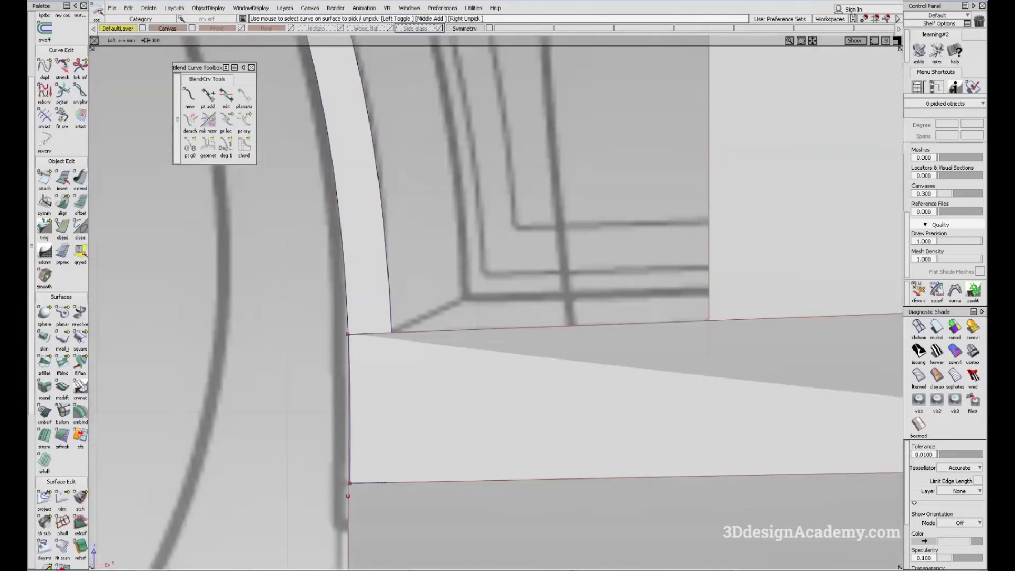
{"action": "key", "text": "alt+Tab"}
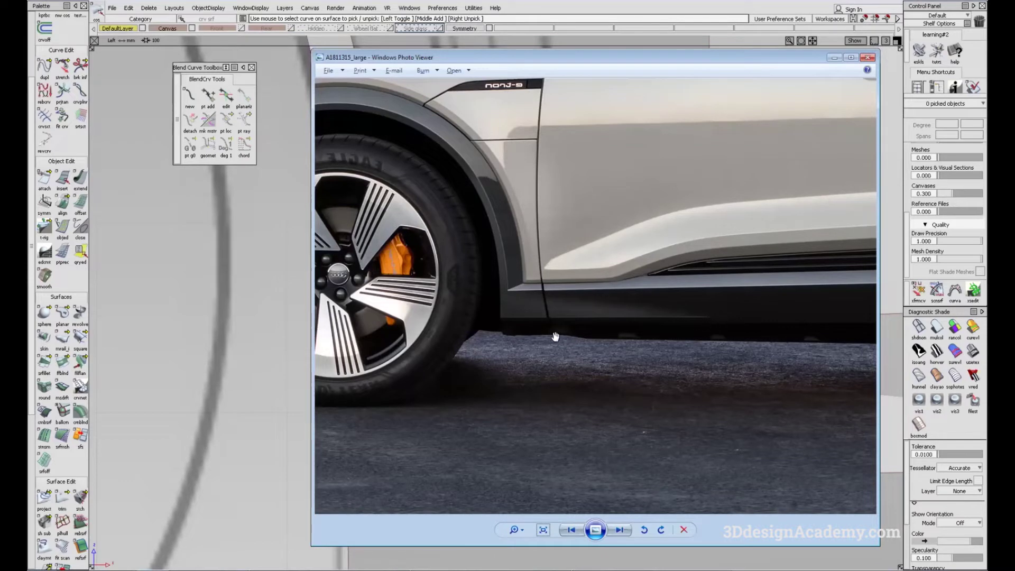
{"action": "left_click_drag", "start_coordinate": [721, 60], "coordinate": [729, 59]}
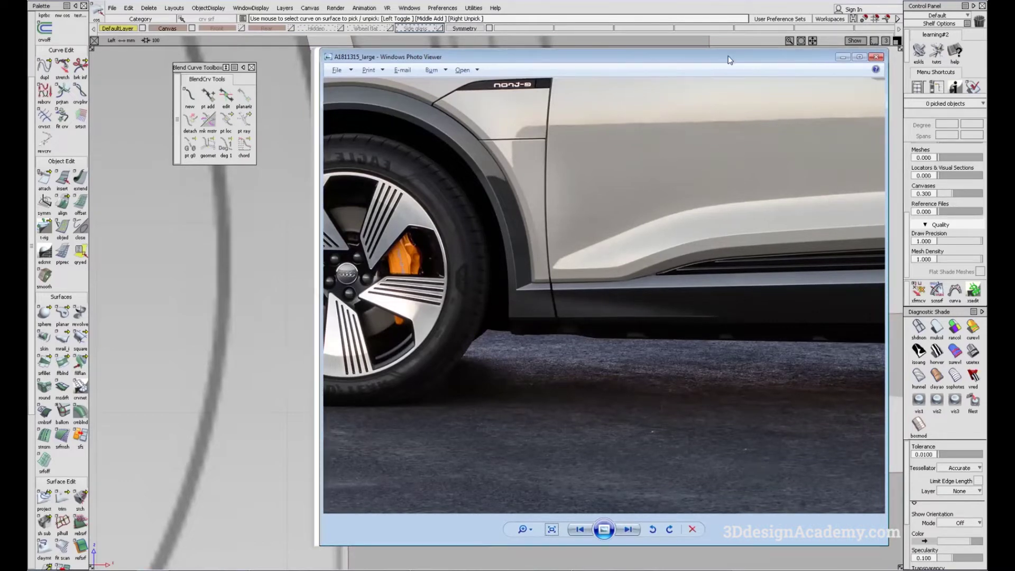
{"action": "left_click", "coordinate": [843, 57]}
{"action": "right_click_drag", "start_coordinate": [607, 434], "coordinate": [566, 429], "text": "alt+shift"}
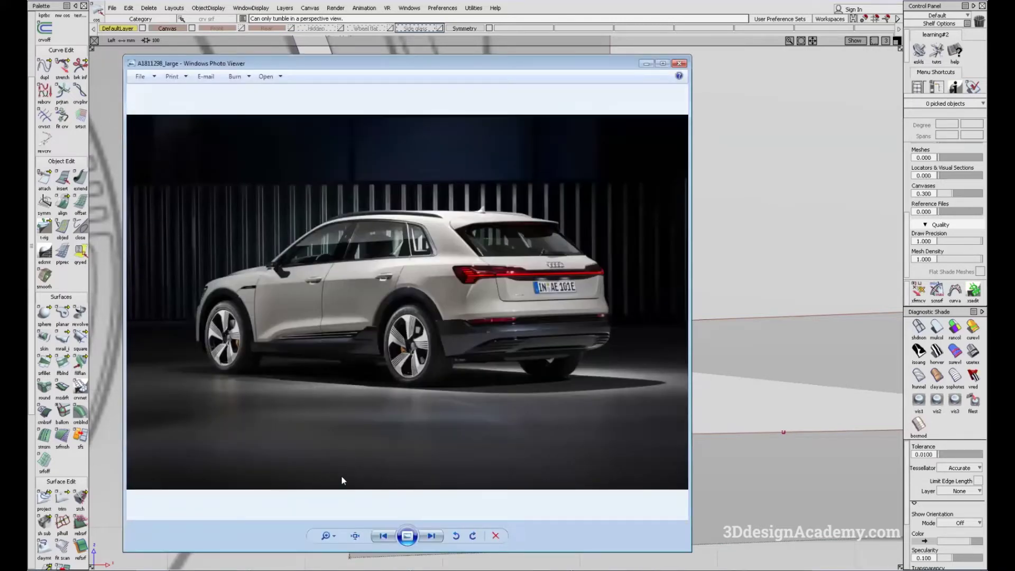
{"action": "left_click", "coordinate": [360, 541]}
{"action": "left_click_drag", "start_coordinate": [151, 507], "coordinate": [469, 311]}
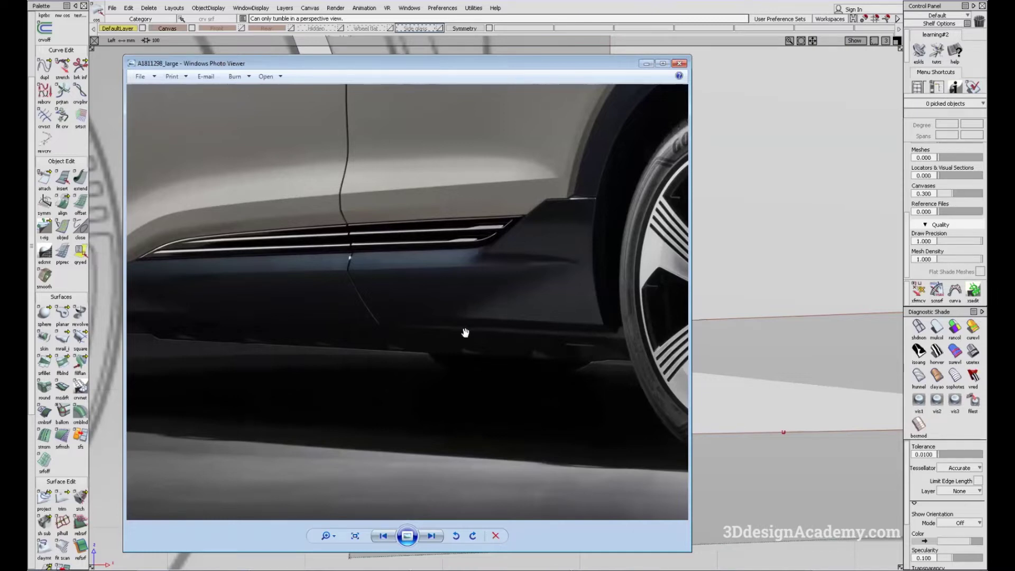
{"action": "left_click_drag", "start_coordinate": [342, 342], "coordinate": [724, 316]}
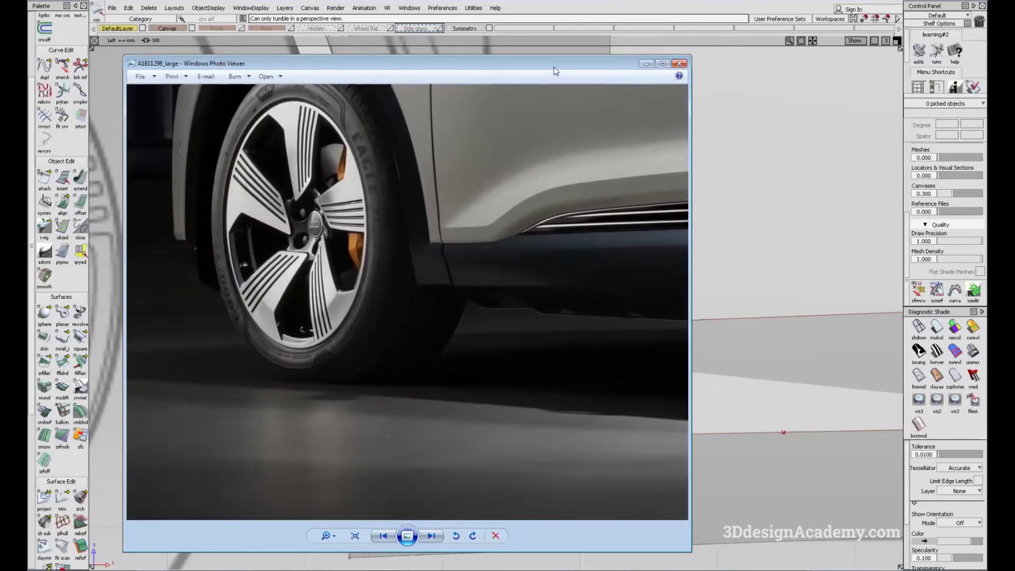
{"action": "key", "text": "alt+Tab"}
- Turn off the shading and duplicate the monorail surface's front edge as a separate curve in the side view
{"action": "middle_click_drag", "start_coordinate": [478, 449], "coordinate": [399, 396], "text": "alt+shift"}
{"action": "left_click_drag", "start_coordinate": [628, 514], "coordinate": [568, 362], "text": "ctrl+shift"}
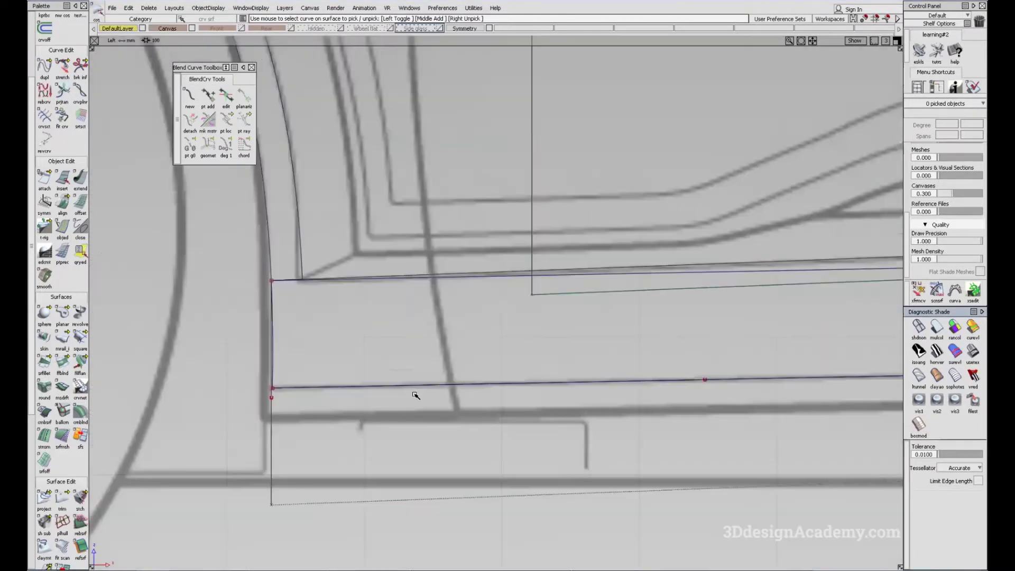
{"action": "middle_click_drag", "start_coordinate": [329, 386], "coordinate": [443, 363], "text": "alt+shift"}
{"action": "right_click_drag", "start_coordinate": [381, 370], "coordinate": [428, 373], "text": "alt+shift"}
{"action": "middle_click_drag", "start_coordinate": [444, 467], "coordinate": [444, 419], "text": "alt+shift"}
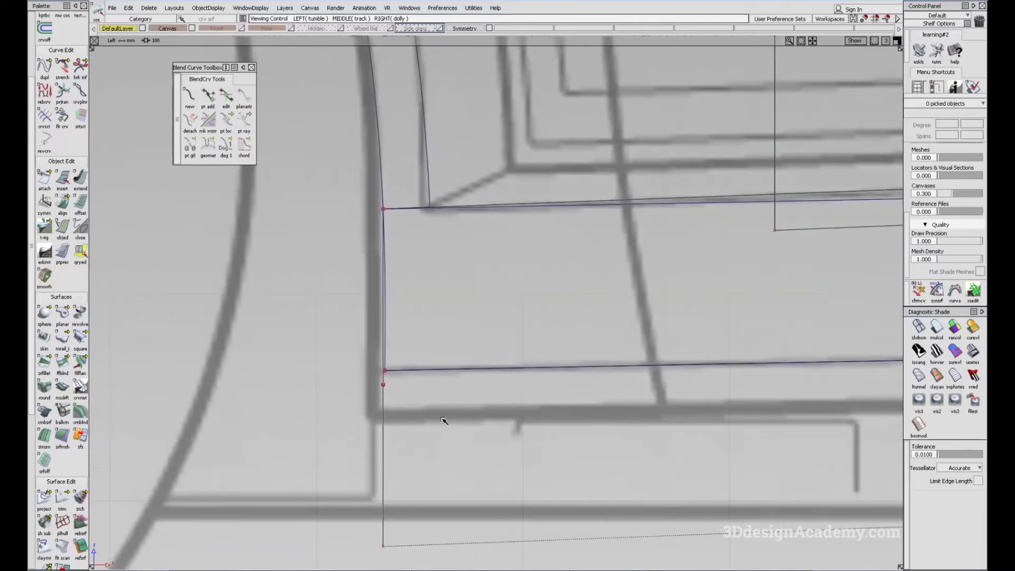
{"action": "left_click_drag", "start_coordinate": [433, 261], "coordinate": [480, 191], "text": "ctrl+shift"}
{"action": "left_click", "coordinate": [386, 321]}
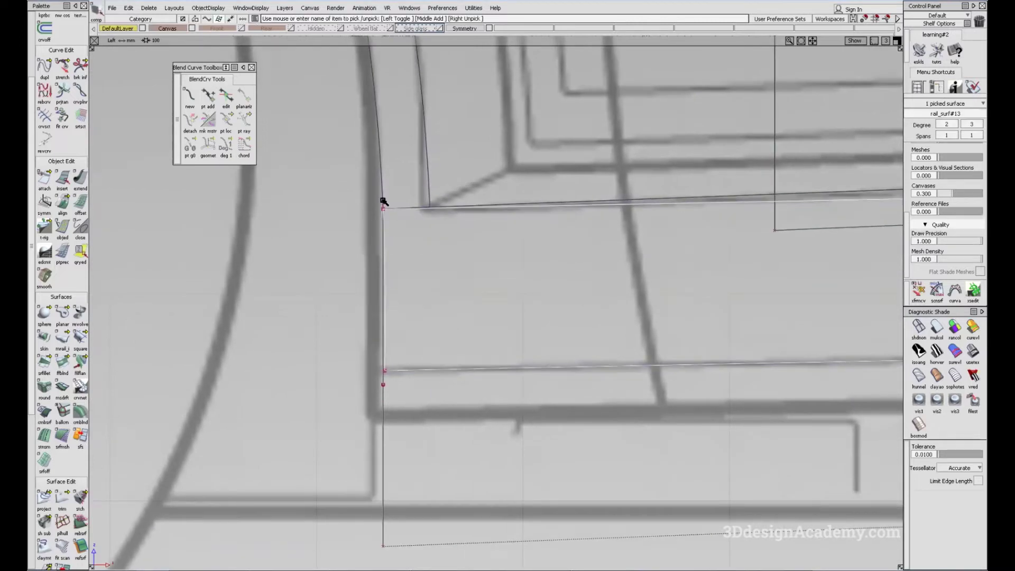
{"action": "right_click_drag", "start_coordinate": [391, 385], "coordinate": [449, 369], "text": "alt+shift"}
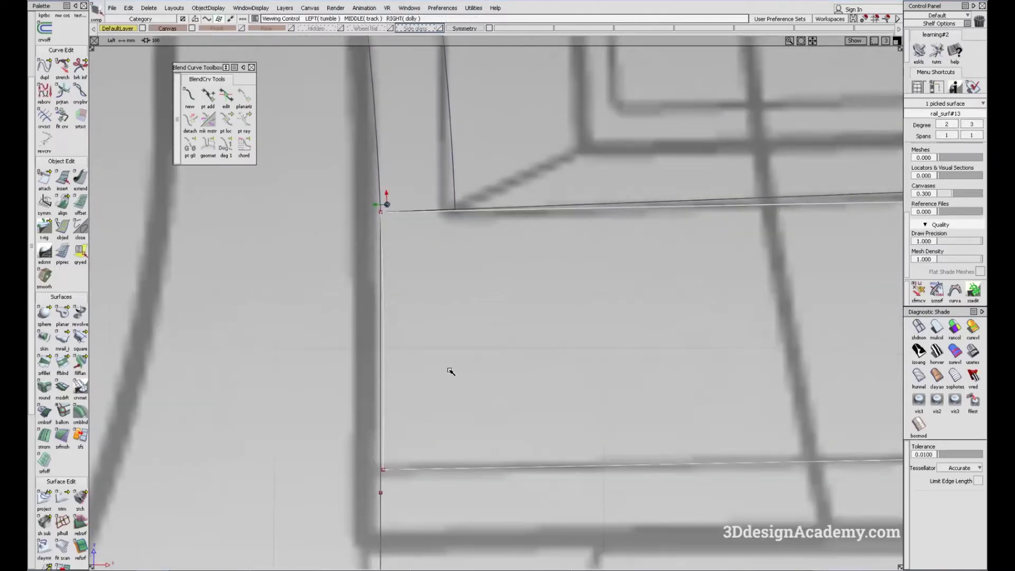
{"action": "middle_click_drag", "start_coordinate": [413, 490], "coordinate": [384, 367], "text": "alt+shift"}
{"action": "left_click", "coordinate": [349, 351]}
{"action": "left_click", "coordinate": [44, 66]}
{"action": "left_click", "coordinate": [356, 289]}
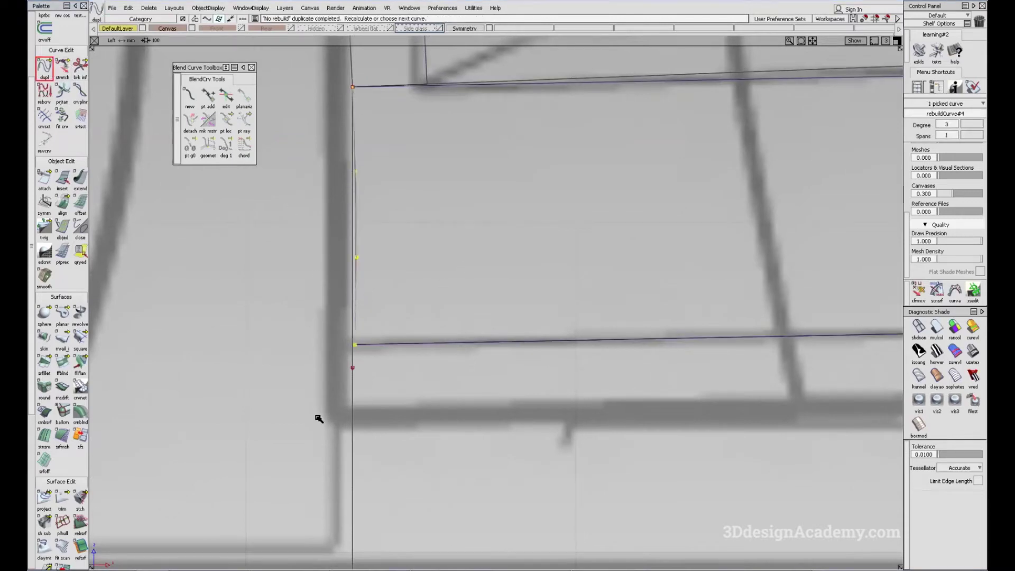
- Toggle Merge in the Extend options and extend the duplicated front edge curve using the Extrapolate type
{"action": "double_click", "coordinate": [81, 180]}
{"action": "left_click", "coordinate": [579, 326]}
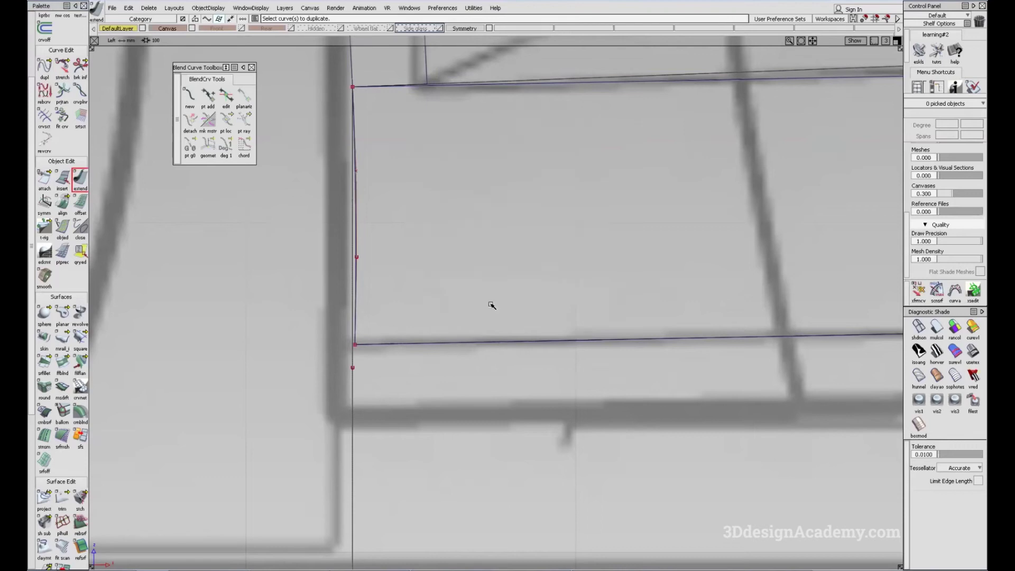
{"action": "double_click", "coordinate": [81, 179]}
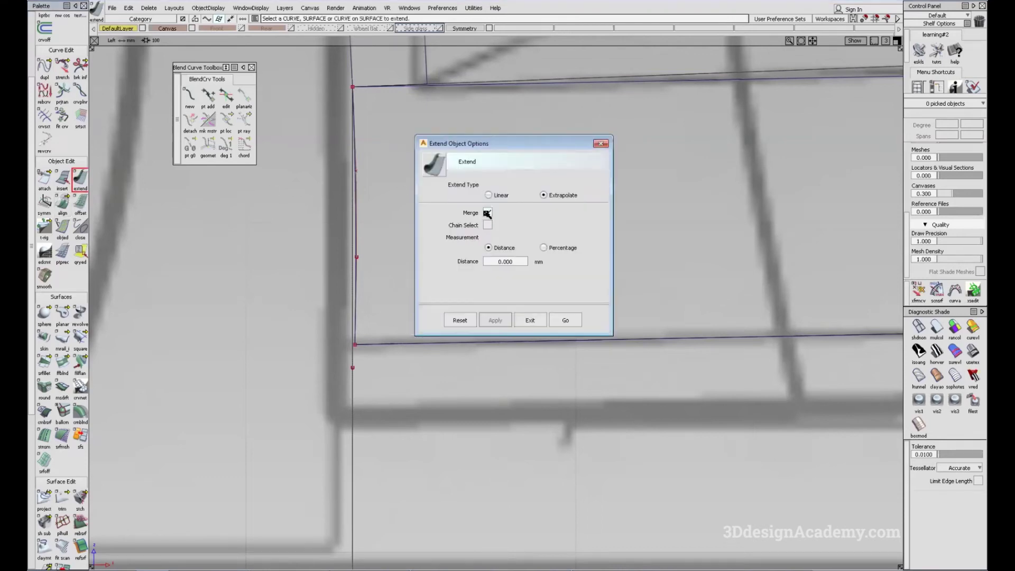
{"action": "left_click", "coordinate": [487, 213]}
{"action": "left_click", "coordinate": [568, 319]}
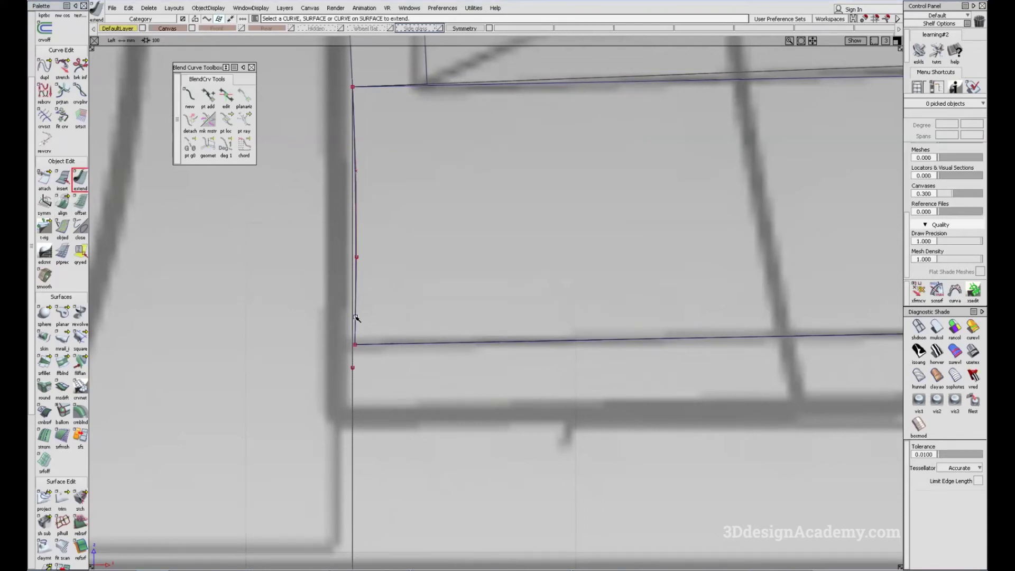
{"action": "left_click", "coordinate": [356, 333]}
{"action": "left_click", "coordinate": [381, 352]}
{"action": "left_click", "coordinate": [356, 338]}
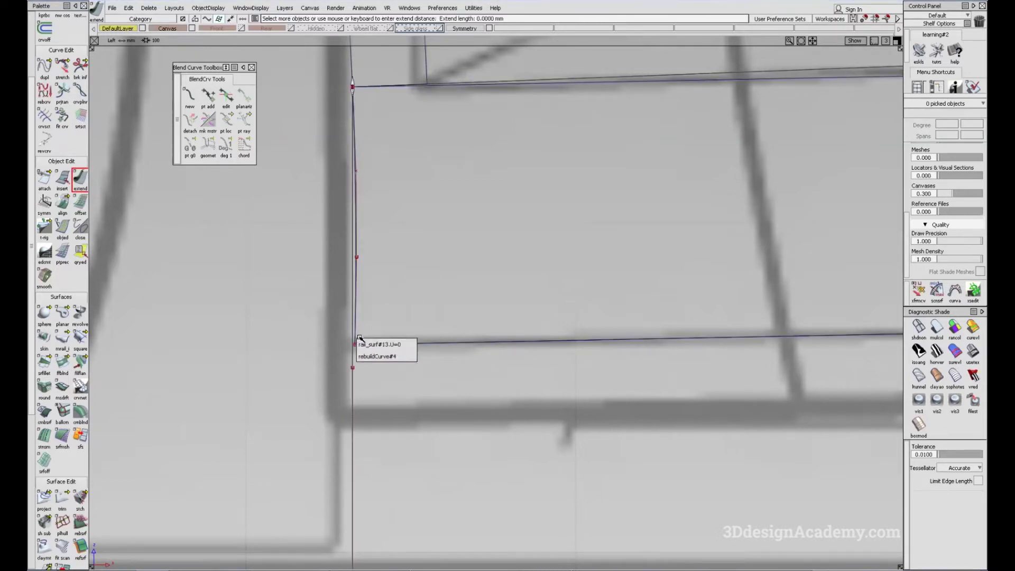
{"action": "left_click", "coordinate": [377, 355]}
{"action": "mouse_move", "coordinate": [415, 228]}
{"action": "left_mouse_down"}
{"action": "mouse_move", "coordinate": [421, 120]}
{"action": "mouse_move", "coordinate": [420, 132]}
{"action": "left_mouse_up"}
- Delete the stray curve piece beyond the monorail surface's upper front corner
{"action": "middle_click_drag", "start_coordinate": [421, 135], "coordinate": [466, 271], "text": "alt+shift"}
{"action": "left_click_drag", "start_coordinate": [431, 308], "coordinate": [396, 182], "text": "ctrl+shift"}
{"action": "left_click", "coordinate": [398, 168]}
{"action": "middle_click_drag", "start_coordinate": [425, 488], "coordinate": [410, 330], "text": "alt+shift"}
{"action": "key", "text": "Delete"}
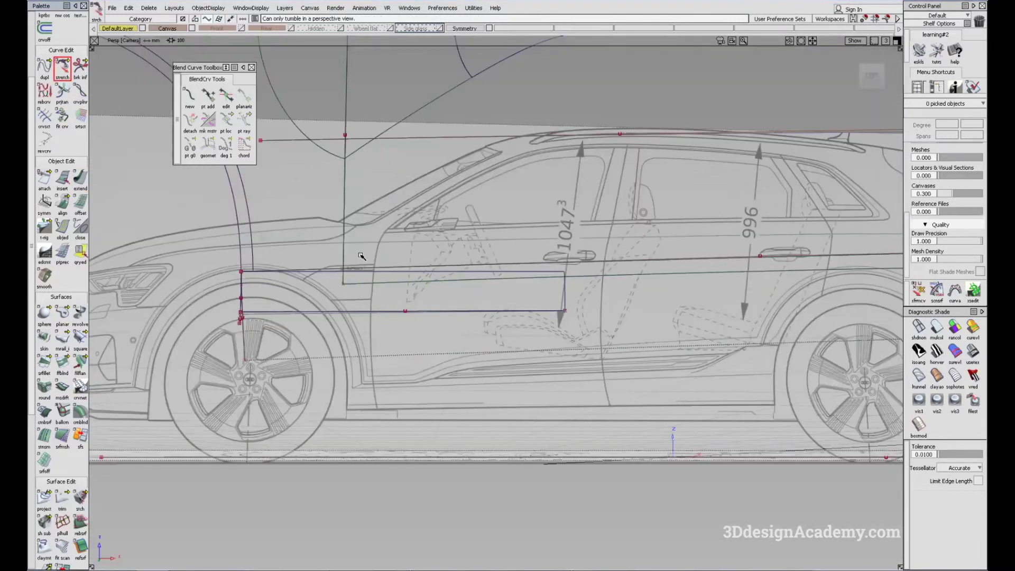
- Stretch the short curve at the monorail surface's lower front corner inward beneath the sill
{"action": "left_click_drag", "start_coordinate": [200, 275], "coordinate": [244, 319], "text": "alt+shift"}
{"action": "right_click_drag", "start_coordinate": [245, 319], "coordinate": [264, 322], "text": "alt+shift"}
{"action": "left_click_drag", "start_coordinate": [264, 322], "coordinate": [282, 327], "text": "alt+shift"}
{"action": "left_click", "coordinate": [285, 324]}
{"action": "left_click_drag", "start_coordinate": [355, 351], "coordinate": [319, 335]}
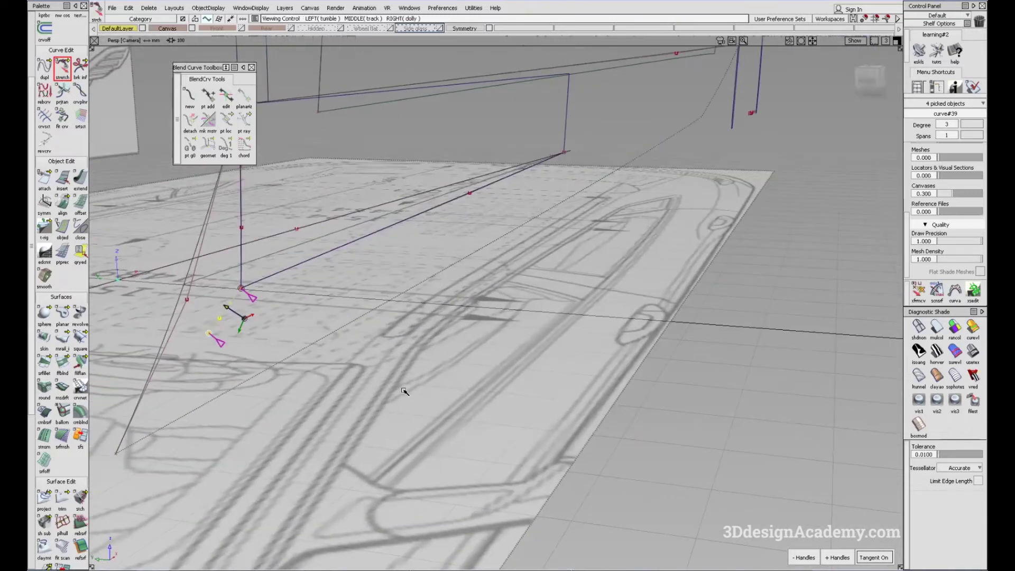
{"action": "left_click_drag", "start_coordinate": [404, 391], "coordinate": [355, 328]}
{"action": "left_click_drag", "start_coordinate": [440, 296], "coordinate": [423, 296], "text": "alt+shift"}
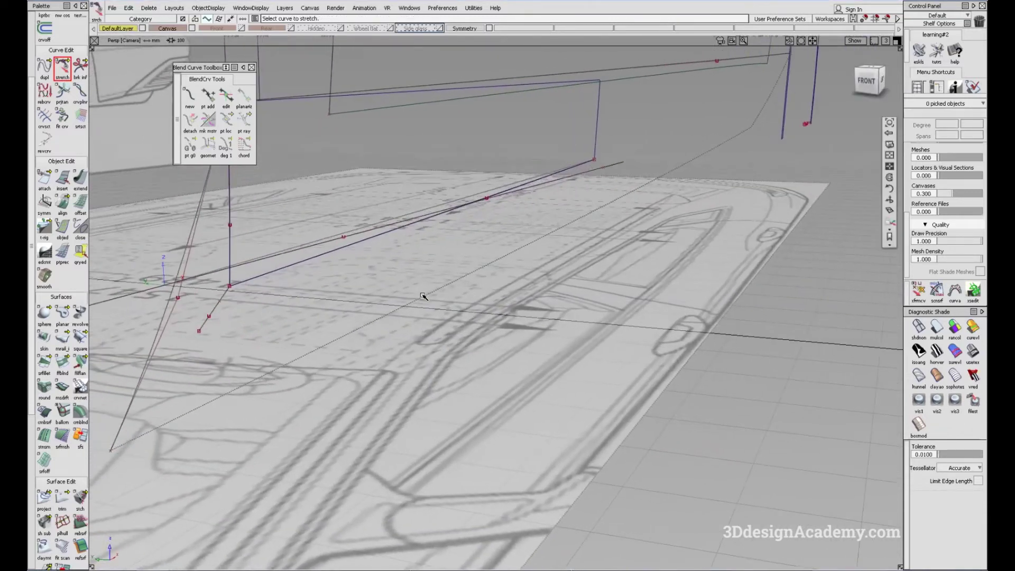
{"action": "left_click_drag", "start_coordinate": [347, 305], "coordinate": [275, 328], "text": "alt+shift"}
{"action": "left_click_drag", "start_coordinate": [131, 399], "coordinate": [68, 339], "text": "ctrl+shift"}
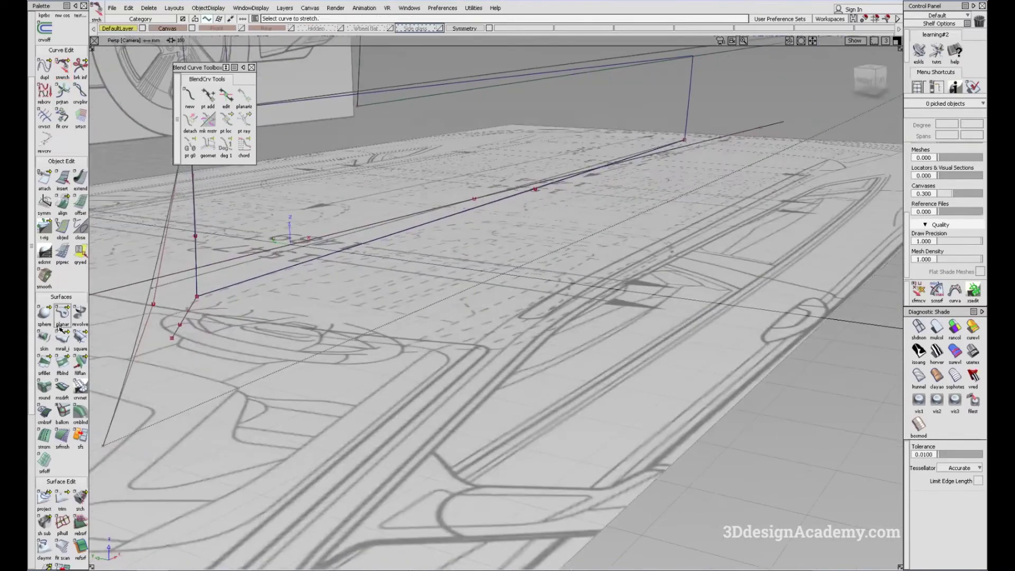
- Create a G0 monorail surface by sweeping the short front curve along the upper sill surface's lower edge, and shade the model
{"action": "left_click", "coordinate": [62, 339]}
{"action": "left_click", "coordinate": [188, 312]}
{"action": "left_click", "coordinate": [231, 286]}
{"action": "mouse_move", "coordinate": [623, 254]}
{"action": "left_mouse_down", "text": "ctrl+shift"}
{"action": "mouse_move", "coordinate": [655, 270]}
{"action": "mouse_move", "coordinate": [605, 290]}
{"action": "mouse_move", "coordinate": [423, 259]}
{"action": "left_mouse_up", "text": "ctrl+shift"}
{"action": "left_click", "coordinate": [936, 326]}
{"action": "middle_click_drag", "start_coordinate": [423, 259], "coordinate": [328, 260], "text": "alt+shift"}
{"action": "left_click_drag", "start_coordinate": [677, 317], "coordinate": [614, 268], "text": "alt+shift"}
{"action": "middle_click_drag", "start_coordinate": [614, 267], "coordinate": [489, 252], "text": "alt+shift"}
{"action": "mouse_move", "coordinate": [489, 252]}
{"action": "left_mouse_down", "text": "alt+shift"}
{"action": "mouse_move", "coordinate": [537, 265]}
{"action": "mouse_move", "coordinate": [548, 244]}
{"action": "left_mouse_up", "text": "alt+shift"}
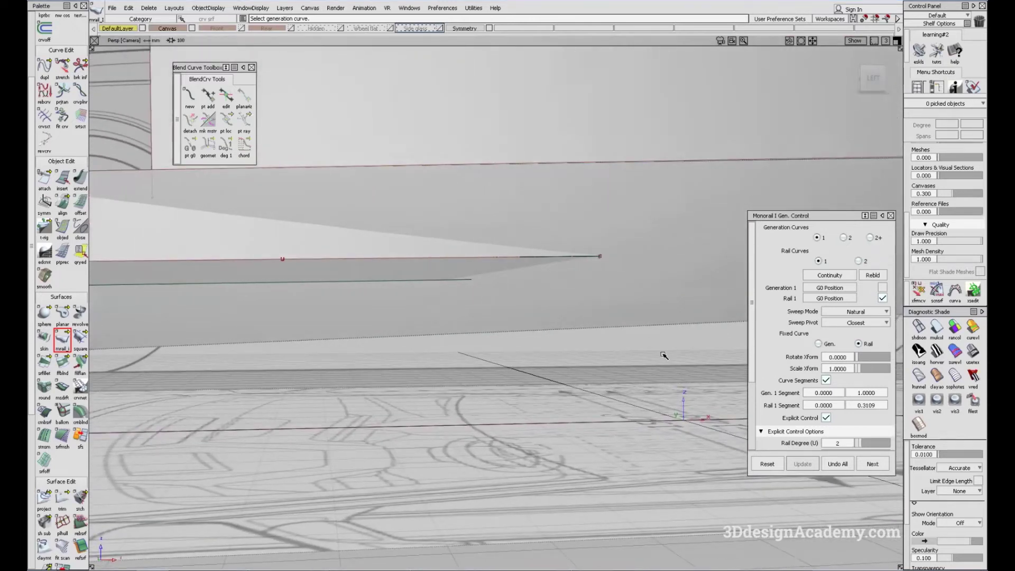
{"action": "mouse_move", "coordinate": [433, 304]}
{"action": "left_mouse_down", "text": "alt+shift"}
{"action": "mouse_move", "coordinate": [141, 308]}
{"action": "mouse_move", "coordinate": [266, 274]}
{"action": "mouse_move", "coordinate": [218, 296]}
{"action": "mouse_move", "coordinate": [368, 325]}
{"action": "mouse_move", "coordinate": [573, 324]}
{"action": "left_mouse_up", "text": "alt+shift"}
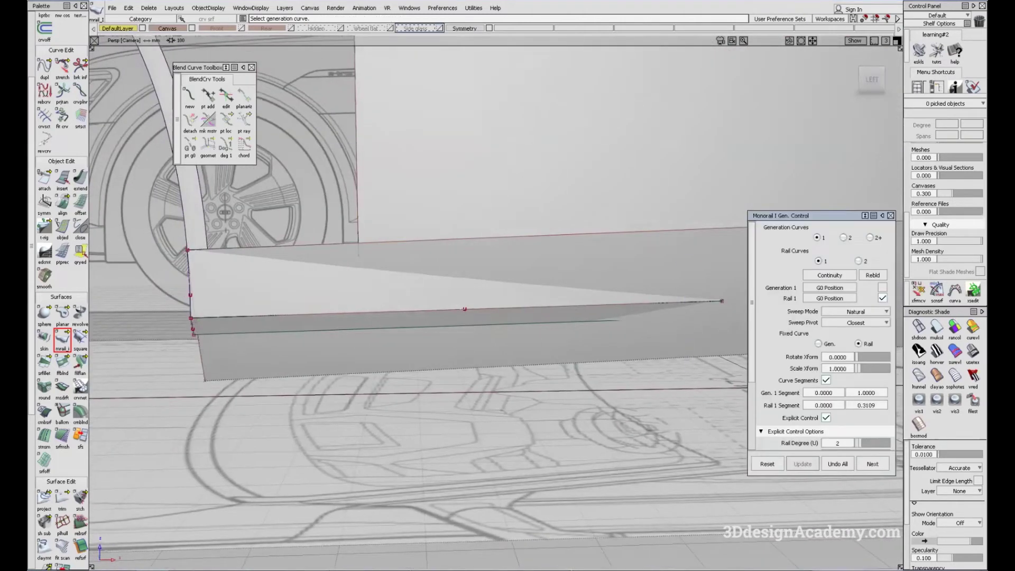
- Examine the sill's lower edge and front end behind the front wheel in the reference photos
{"action": "key", "text": "alt+Tab"}
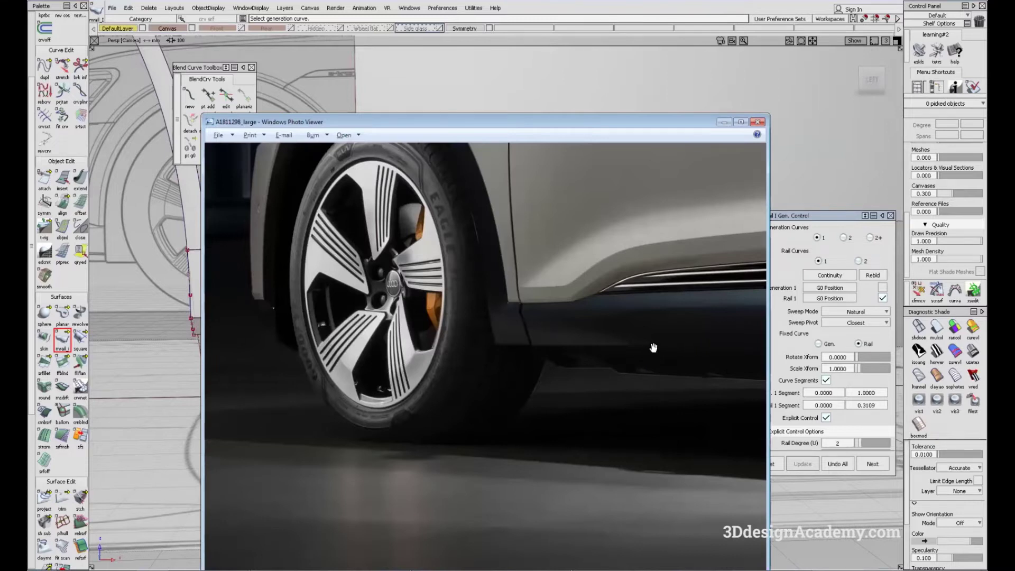
{"action": "left_click", "coordinate": [757, 122]}
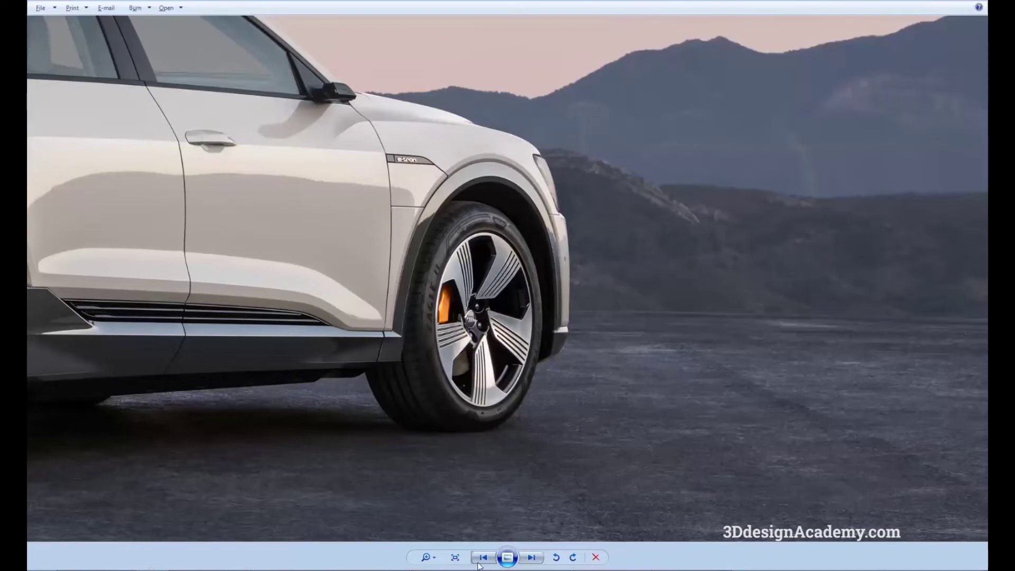
{"action": "left_click", "coordinate": [454, 559]}
{"action": "left_click", "coordinate": [454, 559]}
{"action": "left_click_drag", "start_coordinate": [782, 536], "coordinate": [296, 130]}
{"action": "left_click_drag", "start_coordinate": [592, 383], "coordinate": [367, 262]}
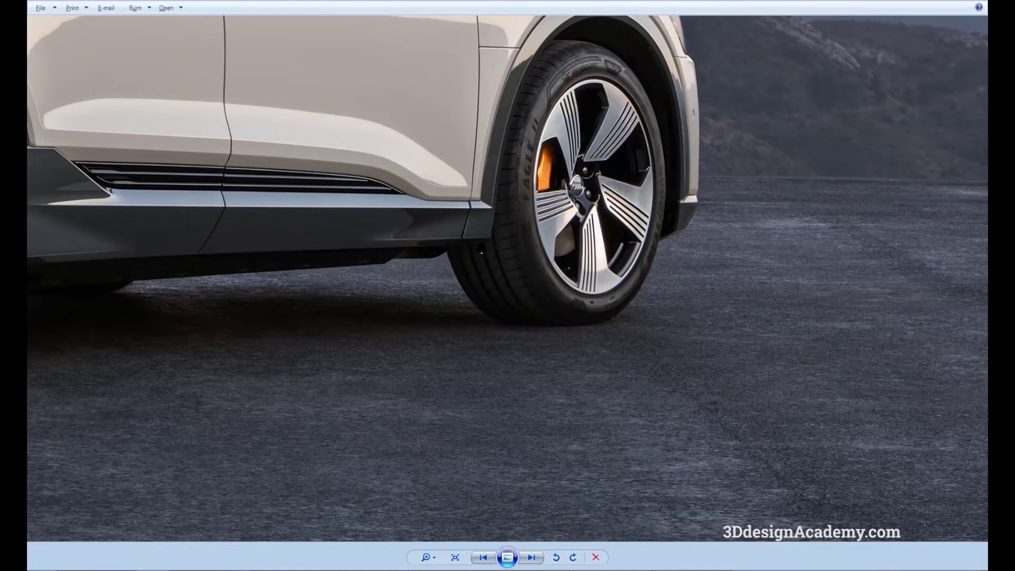
{"action": "left_click_drag", "start_coordinate": [369, 250], "coordinate": [332, 257]}
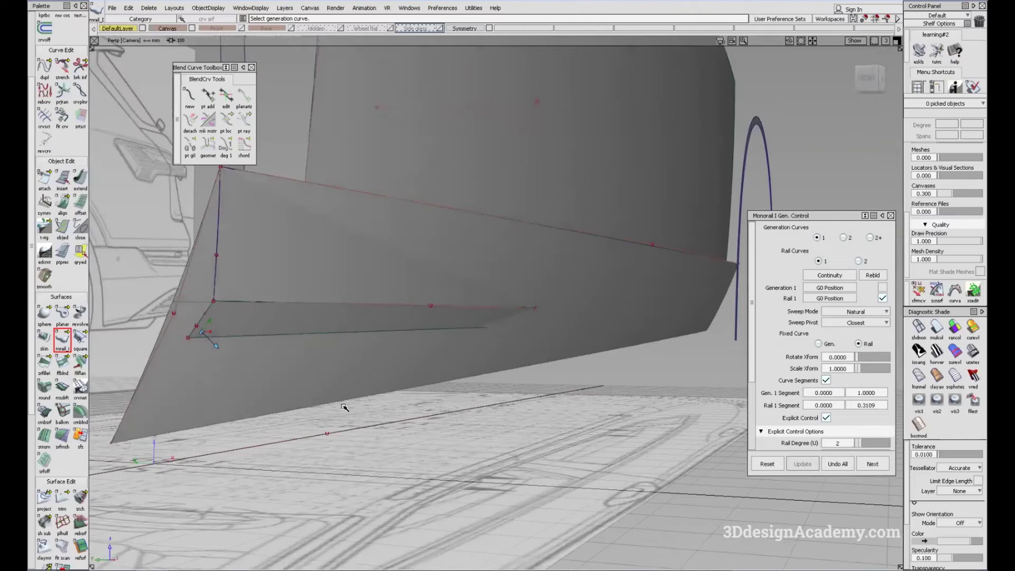
- Duplicate the narrow underside surface's lower edge and project the short rear end line onto the large sill surface in the side view
{"action": "left_click", "coordinate": [45, 67]}
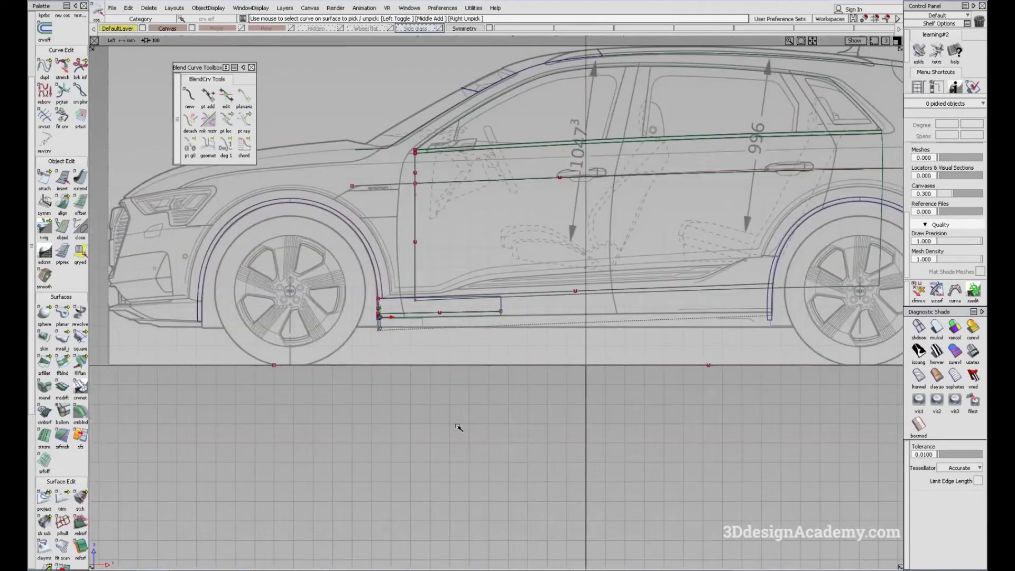
{"action": "middle_click_drag", "start_coordinate": [559, 369], "coordinate": [491, 382], "text": "alt+shift"}
{"action": "right_click_drag", "start_coordinate": [457, 346], "coordinate": [586, 353], "text": "alt+shift"}
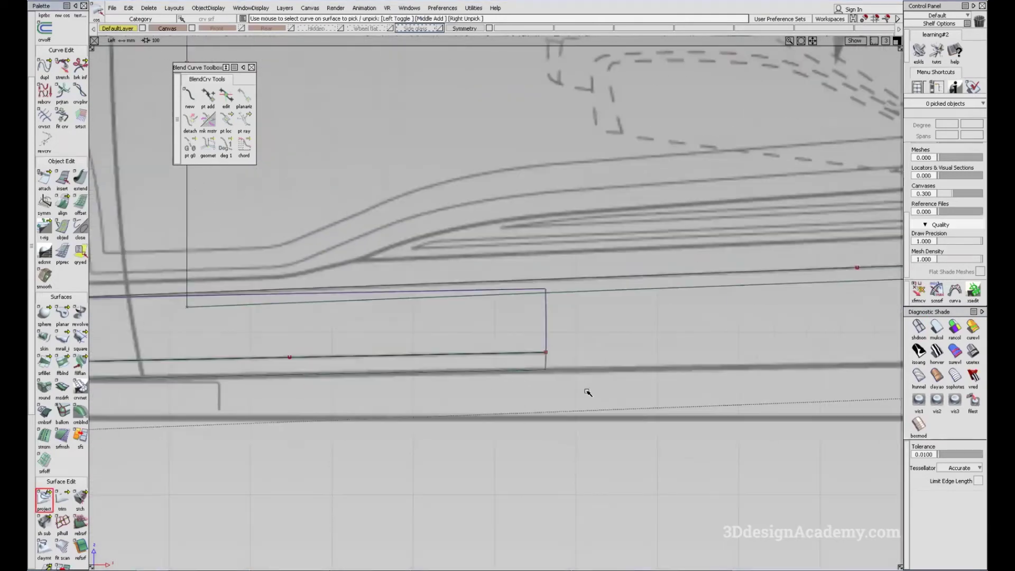
{"action": "left_click", "coordinate": [547, 359]}
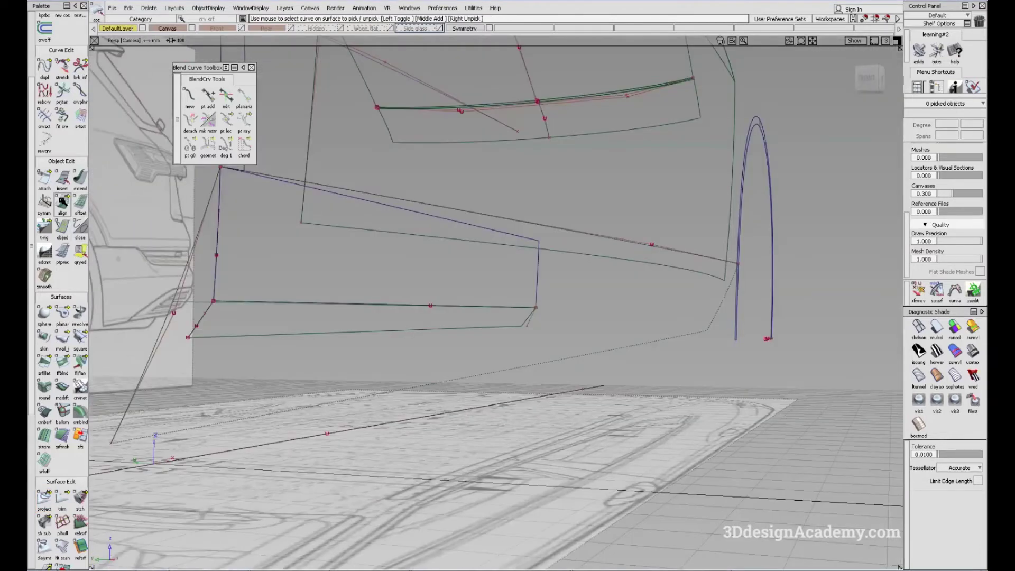
{"action": "left_click_drag", "start_coordinate": [476, 290], "coordinate": [308, 273], "text": "alt+shift"}
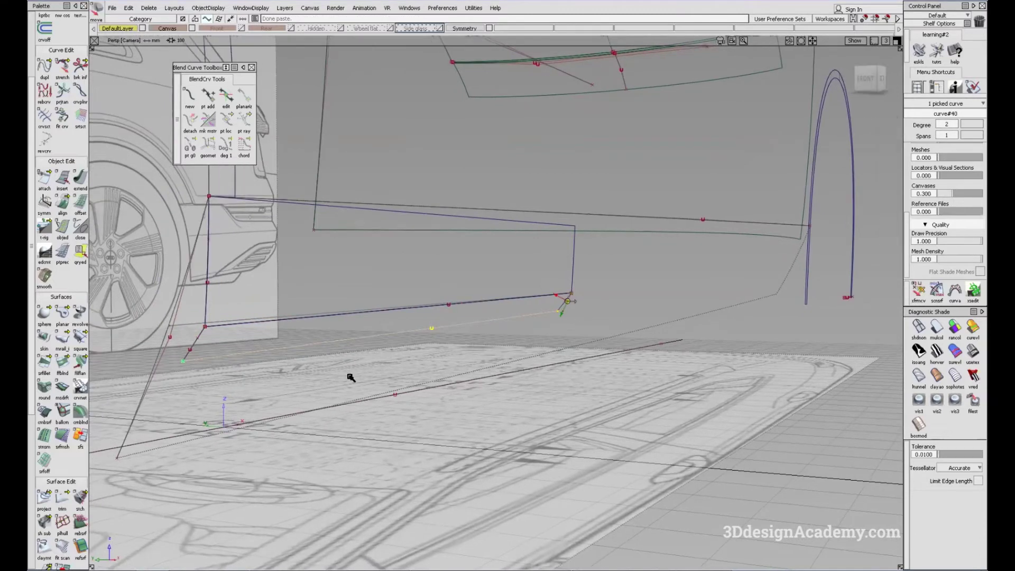
- Stretch the duplicated lower edge curve's rear end to the projected line on the sill surface, and delete the narrow monorail surface
{"action": "left_click", "coordinate": [74, 65]}
{"action": "left_click", "coordinate": [62, 66]}
{"action": "left_click", "coordinate": [557, 310]}
{"action": "left_click", "coordinate": [559, 310]}
{"action": "left_click_drag", "start_coordinate": [570, 312], "coordinate": [576, 314], "text": "ctrl+alt"}
{"action": "left_click_drag", "start_coordinate": [665, 327], "coordinate": [520, 323], "text": "alt+shift"}
{"action": "left_click_drag", "start_coordinate": [559, 282], "coordinate": [528, 314], "text": "ctrl+shift"}
{"action": "left_click", "coordinate": [555, 311]}
{"action": "middle_click_drag", "start_coordinate": [401, 335], "coordinate": [510, 288], "text": "alt+shift"}
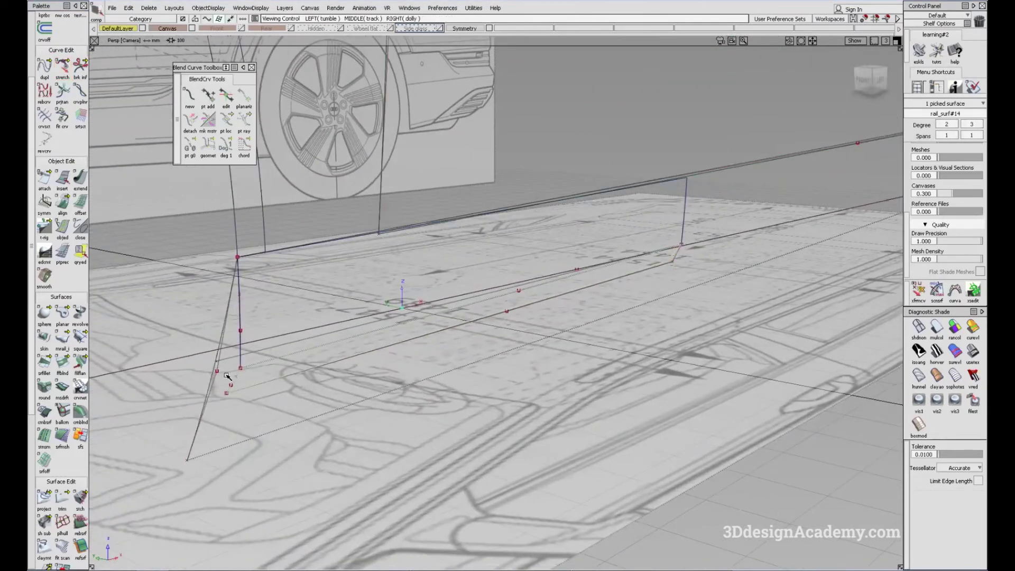
- Build a square surface from the short front curve, the upper edge, the rear projected line and the lower curve, with all boundaries Free
{"action": "left_click", "coordinate": [80, 339]}
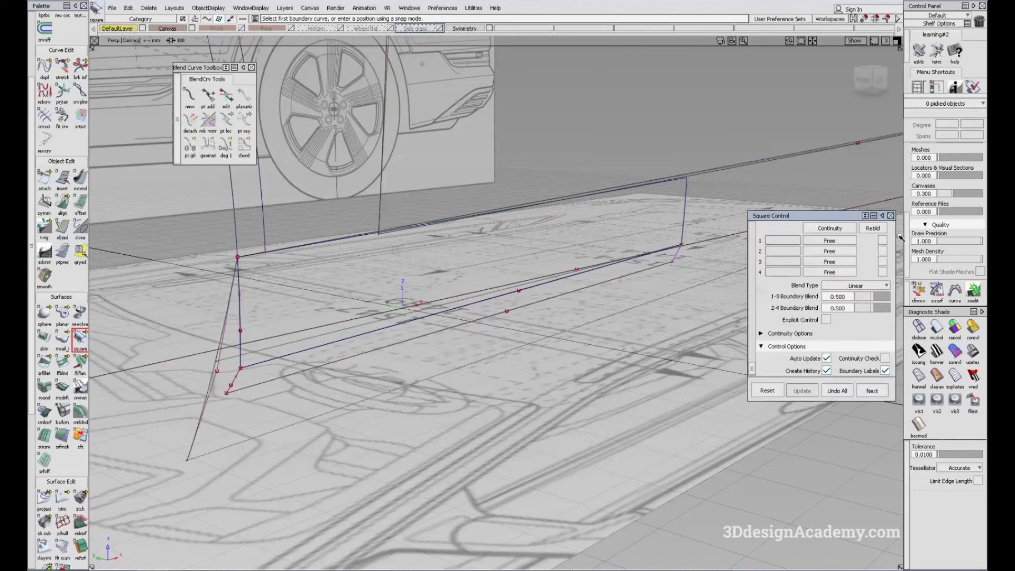
{"action": "left_click_drag", "start_coordinate": [296, 399], "coordinate": [263, 370], "text": "alt+shift"}
{"action": "left_click", "coordinate": [228, 345]}
{"action": "left_click", "coordinate": [253, 331]}
{"action": "left_click", "coordinate": [282, 347]}
{"action": "left_click", "coordinate": [678, 250]}
{"action": "left_click", "coordinate": [664, 265]}
{"action": "left_click_drag", "start_coordinate": [664, 271], "coordinate": [691, 402], "text": "alt+shift"}
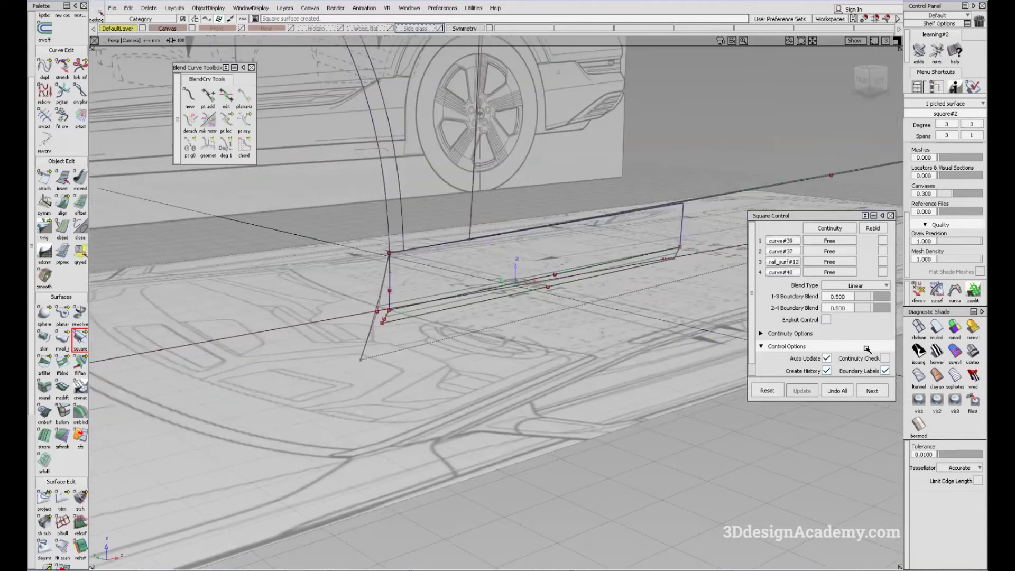
{"action": "left_click", "coordinate": [937, 328]}
{"action": "left_click_drag", "start_coordinate": [515, 319], "coordinate": [415, 319], "text": "alt+shift"}
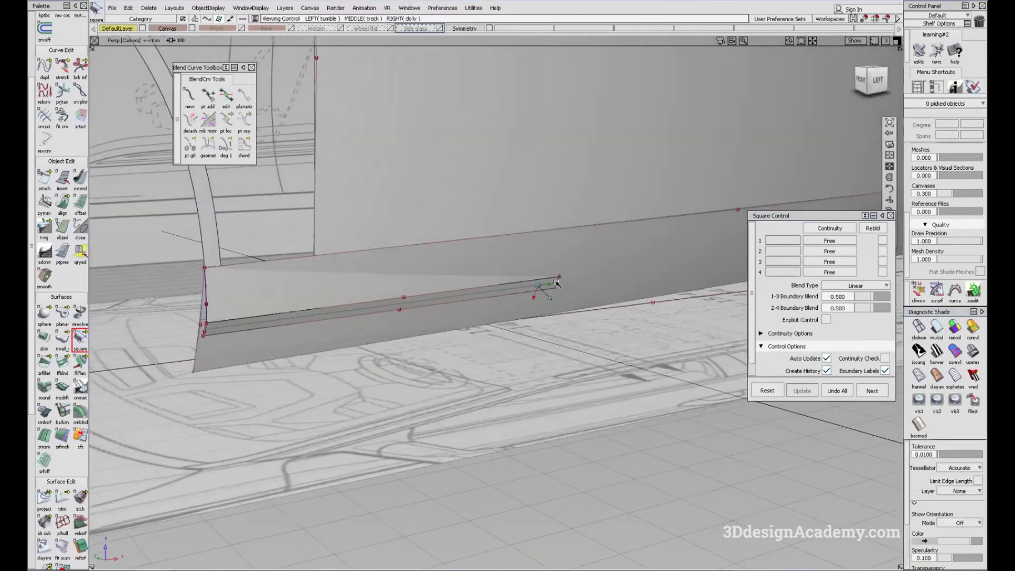
- Examine the new square surface and its neighbouring sill surfaces with Showroom reflection shading
{"action": "right_click_drag", "start_coordinate": [556, 283], "coordinate": [606, 287], "text": "alt+shift"}
{"action": "left_click_drag", "start_coordinate": [607, 287], "coordinate": [449, 293], "text": "ctrl+shift"}
{"action": "left_click_drag", "start_coordinate": [638, 330], "coordinate": [188, 284], "text": "alt+shift"}
{"action": "mouse_move", "coordinate": [537, 287]}
{"action": "left_mouse_down", "text": "alt+shift"}
{"action": "mouse_move", "coordinate": [575, 279]}
{"action": "mouse_move", "coordinate": [539, 291]}
{"action": "mouse_move", "coordinate": [607, 287]}
{"action": "mouse_move", "coordinate": [537, 289]}
{"action": "left_mouse_up", "text": "alt+shift"}
{"action": "left_click", "coordinate": [973, 352]}
{"action": "mouse_move", "coordinate": [761, 312]}
{"action": "left_mouse_down", "text": "alt+shift"}
{"action": "mouse_move", "coordinate": [722, 281]}
{"action": "mouse_move", "coordinate": [716, 348]}
{"action": "left_mouse_up", "text": "alt+shift"}
{"action": "right_click_drag", "start_coordinate": [716, 352], "coordinate": [578, 264], "text": "ctrl+shift"}
{"action": "left_click_drag", "start_coordinate": [578, 264], "coordinate": [629, 255], "text": "alt+shift"}
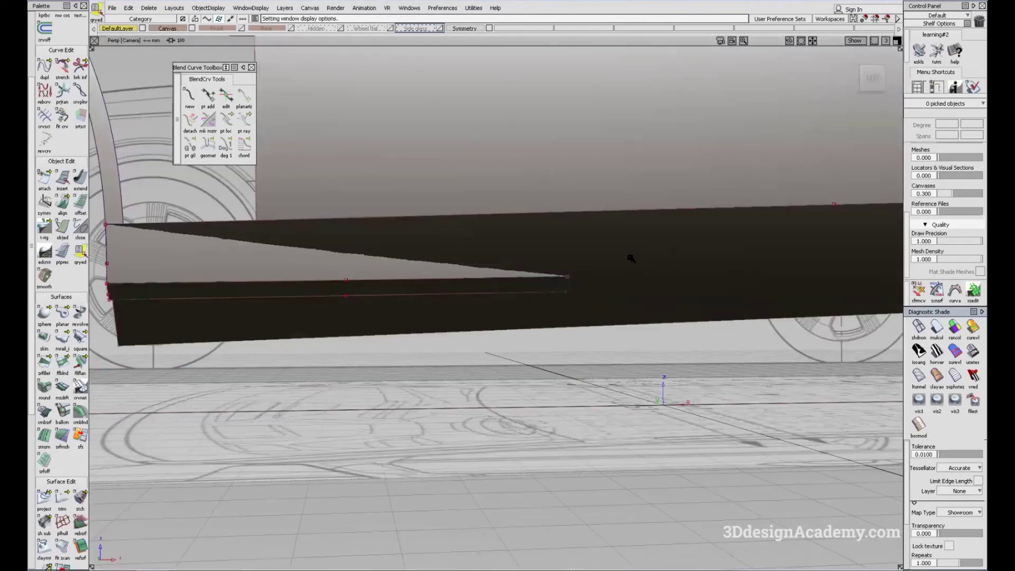
- Reopen the square surface's settings and turn on rebuild for its third boundary on the large sill surface
{"action": "left_click", "coordinate": [530, 283]}
{"action": "left_click_drag", "start_coordinate": [460, 301], "coordinate": [702, 285], "text": "alt+shift"}
{"action": "right_click_drag", "start_coordinate": [703, 286], "coordinate": [892, 269], "text": "alt+shift"}
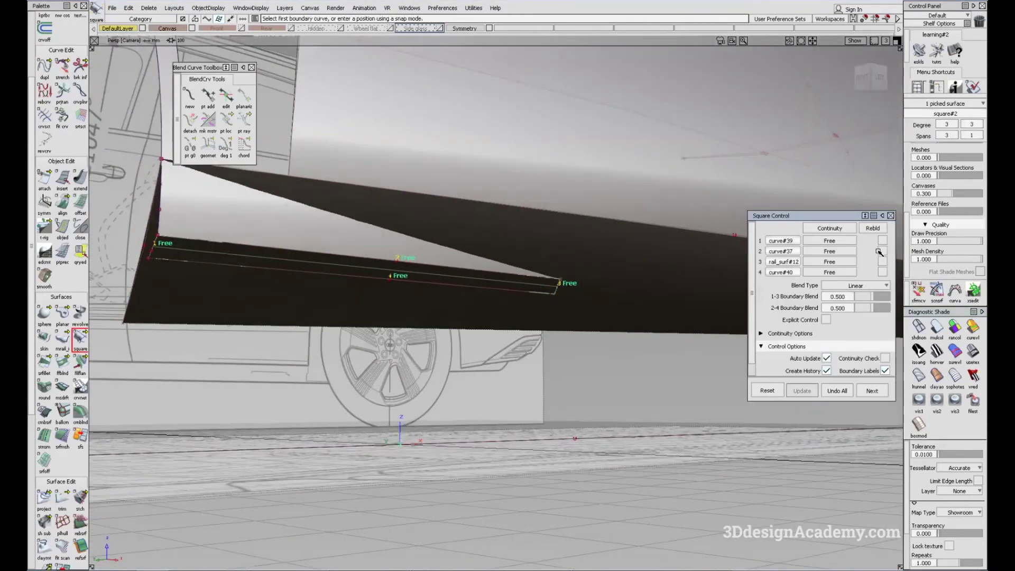
{"action": "left_click", "coordinate": [882, 243]}
{"action": "left_click", "coordinate": [881, 263]}
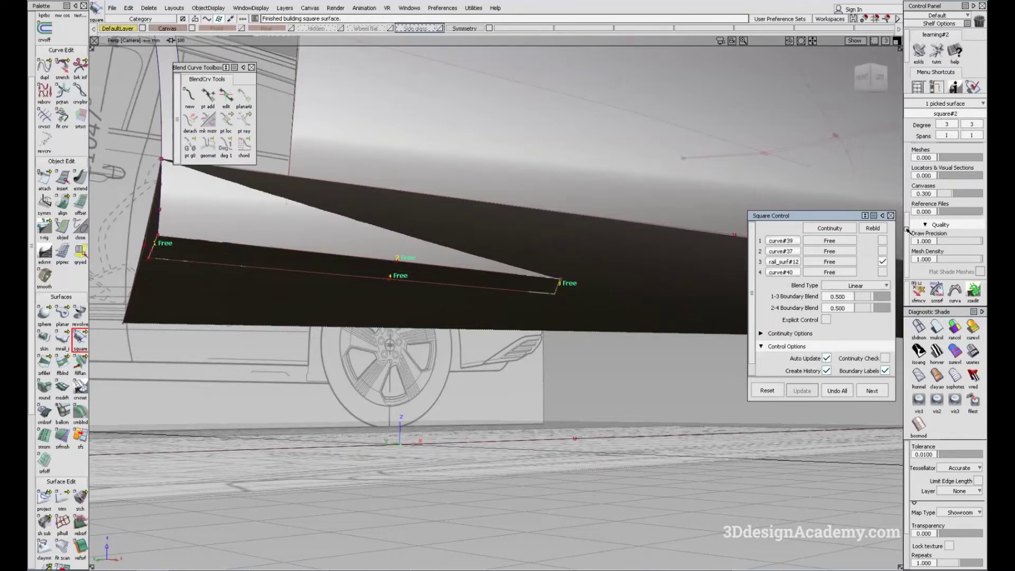
{"action": "left_click_drag", "start_coordinate": [558, 297], "coordinate": [537, 328], "text": "alt+shift"}
{"action": "left_click_drag", "start_coordinate": [537, 329], "coordinate": [514, 216], "text": "ctrl+shift"}
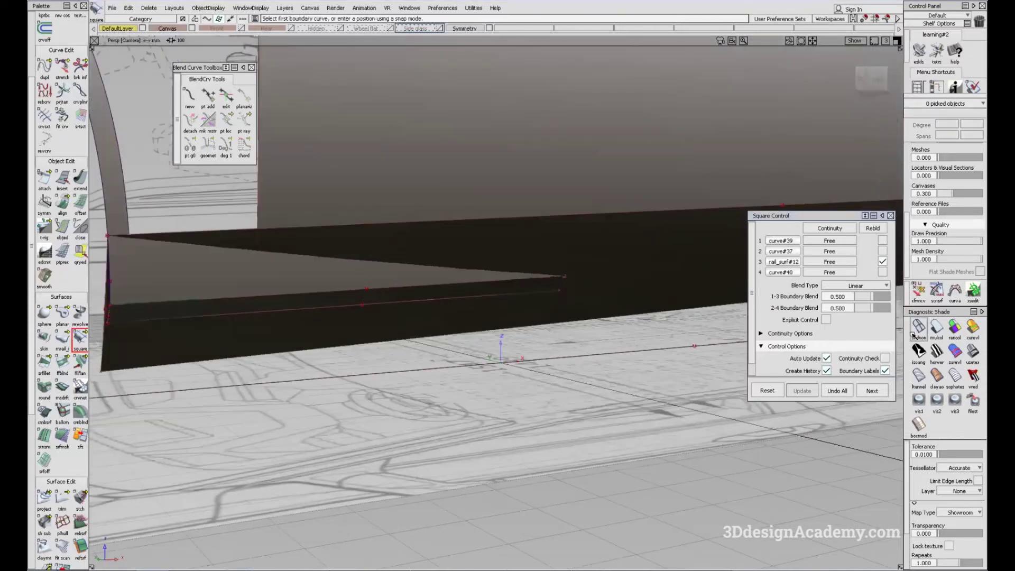
- Switch to multi-color shading and examine the sill surfaces from the front arch flange to the rear arch flange
{"action": "left_click", "coordinate": [937, 328]}
{"action": "right_click_drag", "start_coordinate": [707, 319], "coordinate": [477, 335], "text": "alt+shift"}
{"action": "middle_click_drag", "start_coordinate": [476, 336], "coordinate": [353, 356], "text": "alt+shift"}
{"action": "left_click_drag", "start_coordinate": [586, 346], "coordinate": [529, 368], "text": "alt+shift"}
{"action": "left_click_drag", "start_coordinate": [528, 369], "coordinate": [493, 305], "text": "ctrl+shift"}
{"action": "left_click_drag", "start_coordinate": [493, 317], "coordinate": [533, 315], "text": "alt+shift"}
{"action": "right_click_drag", "start_coordinate": [390, 323], "coordinate": [501, 326], "text": "alt+shift"}
{"action": "left_click_drag", "start_coordinate": [500, 326], "coordinate": [539, 313], "text": "alt+shift"}
{"action": "middle_click_drag", "start_coordinate": [539, 313], "coordinate": [460, 334], "text": "alt+shift"}
{"action": "left_click_drag", "start_coordinate": [460, 334], "coordinate": [474, 338], "text": "alt+shift"}
{"action": "left_click_drag", "start_coordinate": [728, 381], "coordinate": [727, 332], "text": "ctrl+shift"}
{"action": "middle_click_drag", "start_coordinate": [705, 338], "coordinate": [656, 355], "text": "alt+shift"}
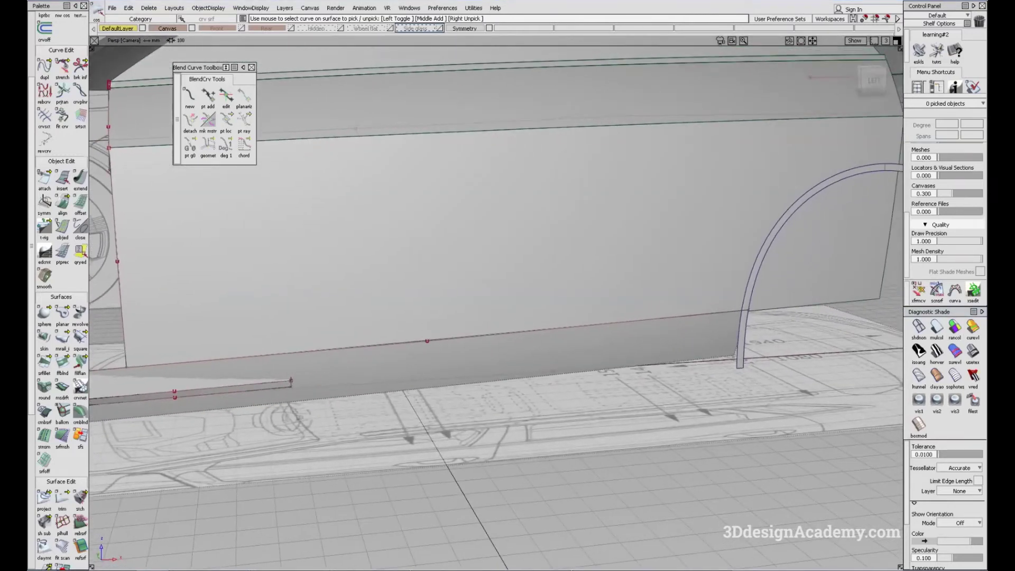
- Compare the modelled sill's rear end at the rear arch flange with the rear wheel reference photo
{"action": "key", "text": "alt+shift"}
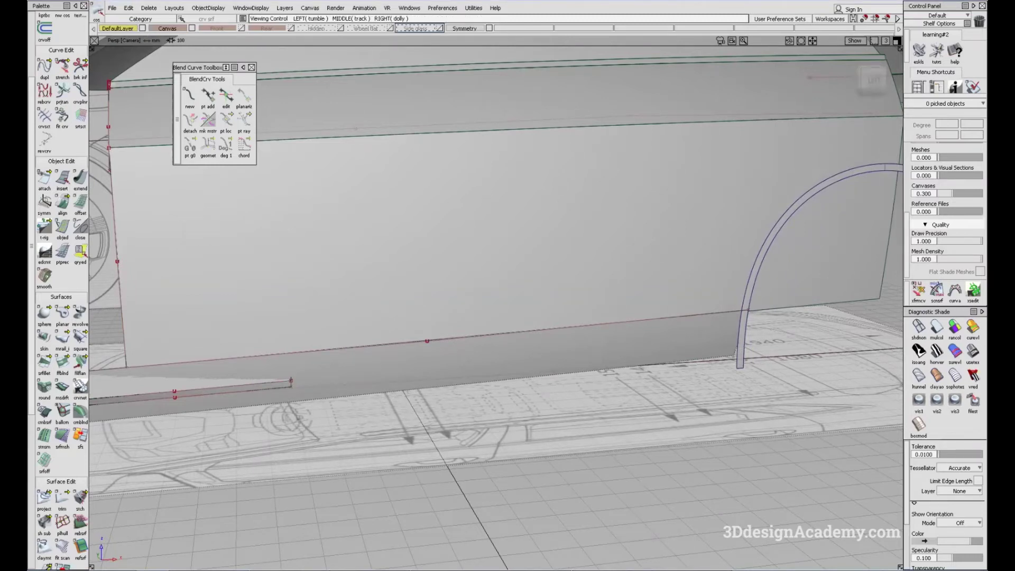
{"action": "key", "text": "alt+Tab"}
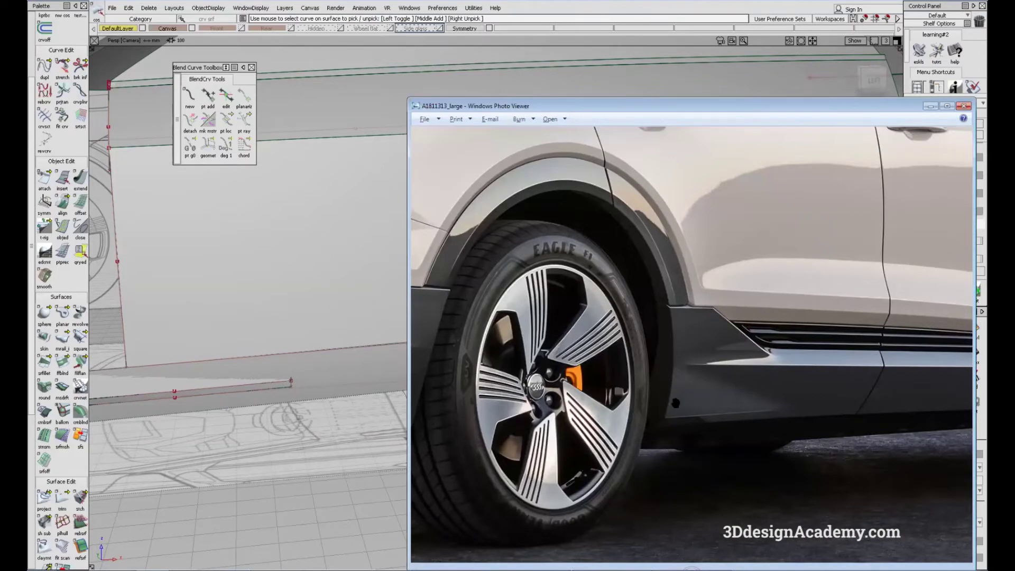
{"action": "left_click", "coordinate": [335, 429]}
{"action": "left_click_drag", "start_coordinate": [333, 390], "coordinate": [613, 453], "text": "alt+shift"}
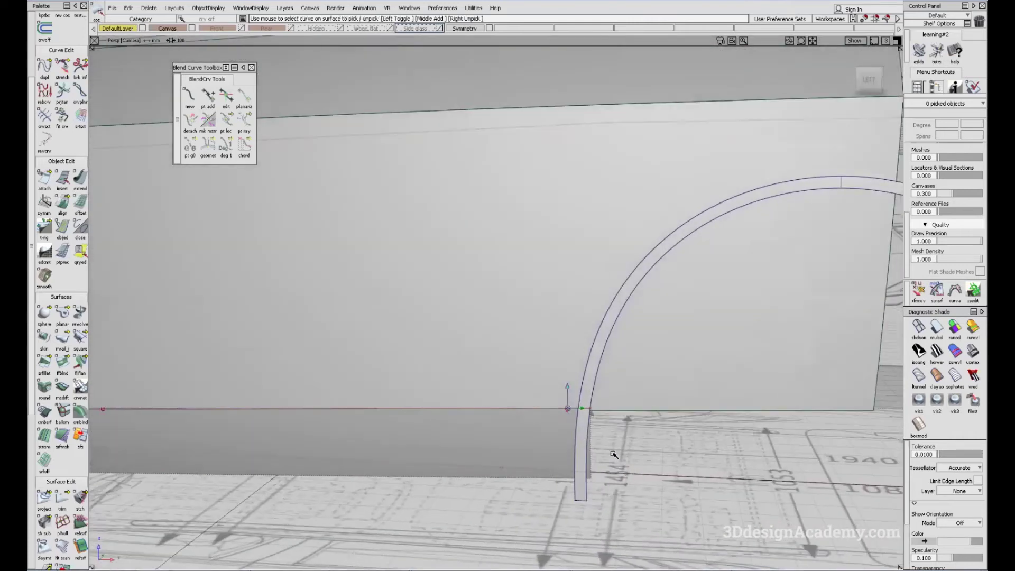
{"action": "left_click", "coordinate": [936, 328]}
{"action": "right_click_drag", "start_coordinate": [449, 387], "coordinate": [294, 397], "text": "alt+shift"}
{"action": "left_click_drag", "start_coordinate": [295, 397], "coordinate": [516, 327], "text": "alt+shift"}
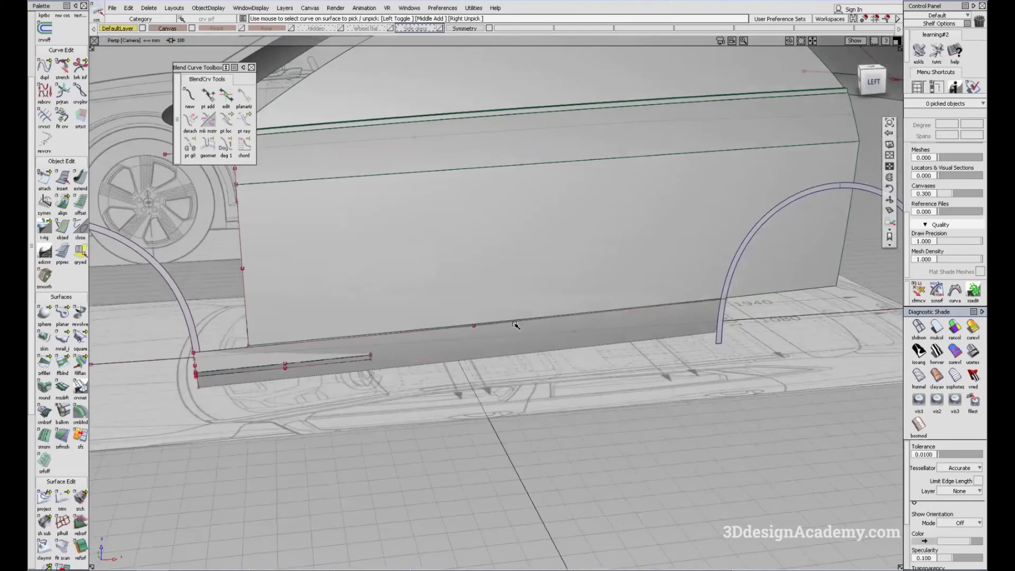
{"action": "left_click_drag", "start_coordinate": [378, 355], "coordinate": [483, 352], "text": "alt+shift"}
{"action": "left_click", "coordinate": [935, 329]}
{"action": "left_click_drag", "start_coordinate": [692, 346], "coordinate": [656, 371], "text": "alt+shift"}
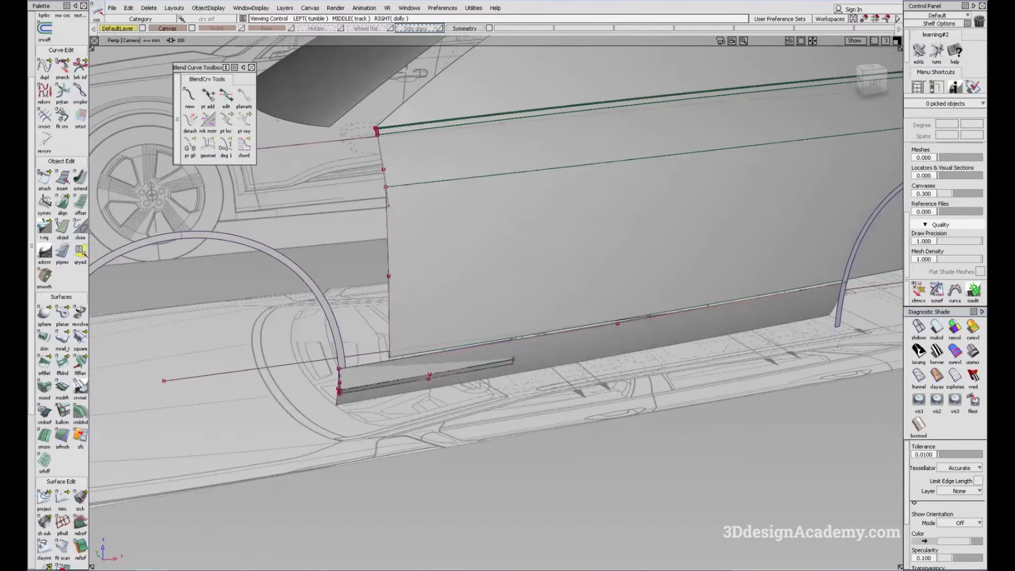
{"action": "key", "text": "alt+Tab"}
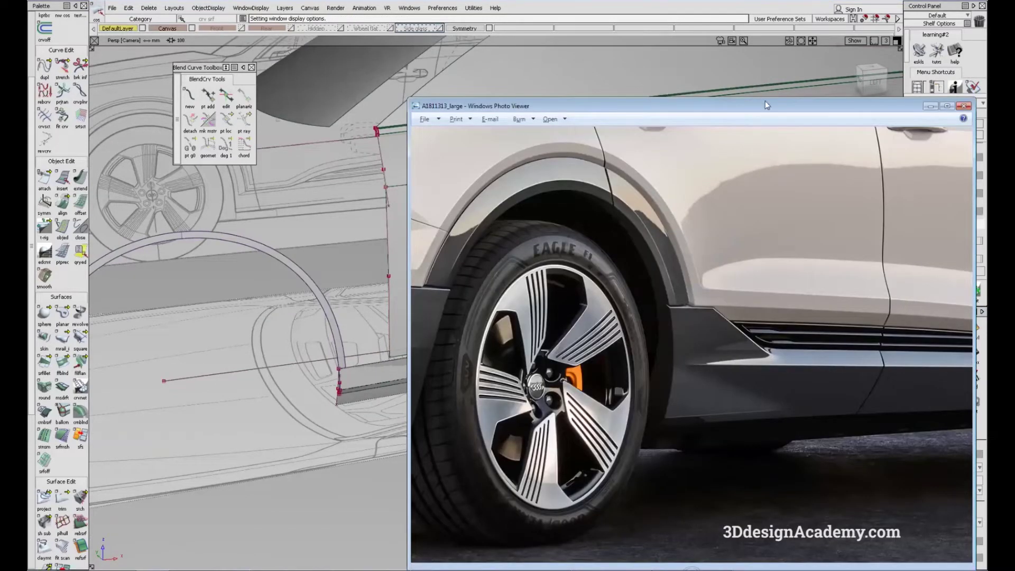
{"action": "key", "text": "alt+Tab"}
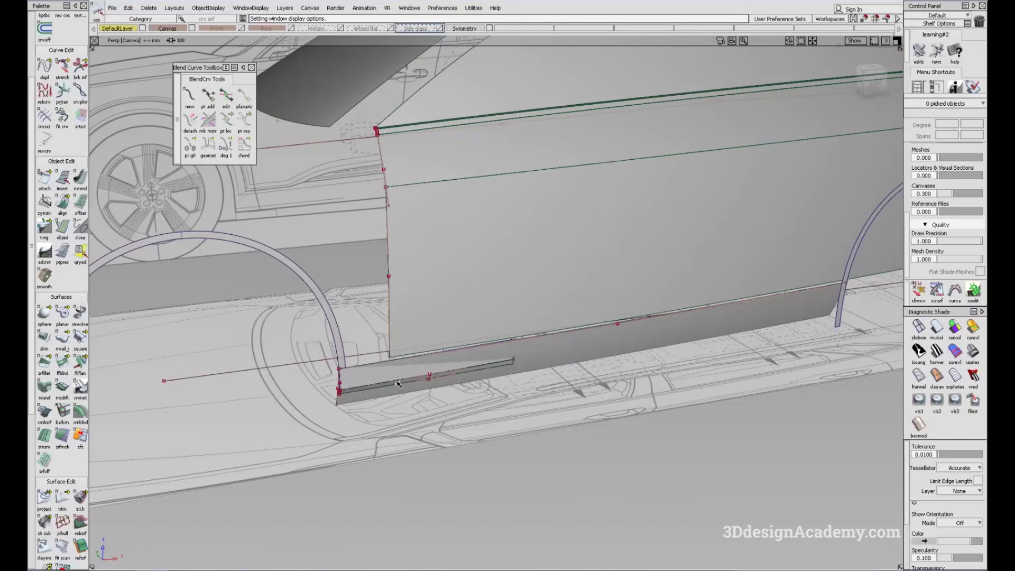
{"action": "middle_click_drag", "start_coordinate": [667, 265], "coordinate": [473, 321], "text": "alt+shift"}
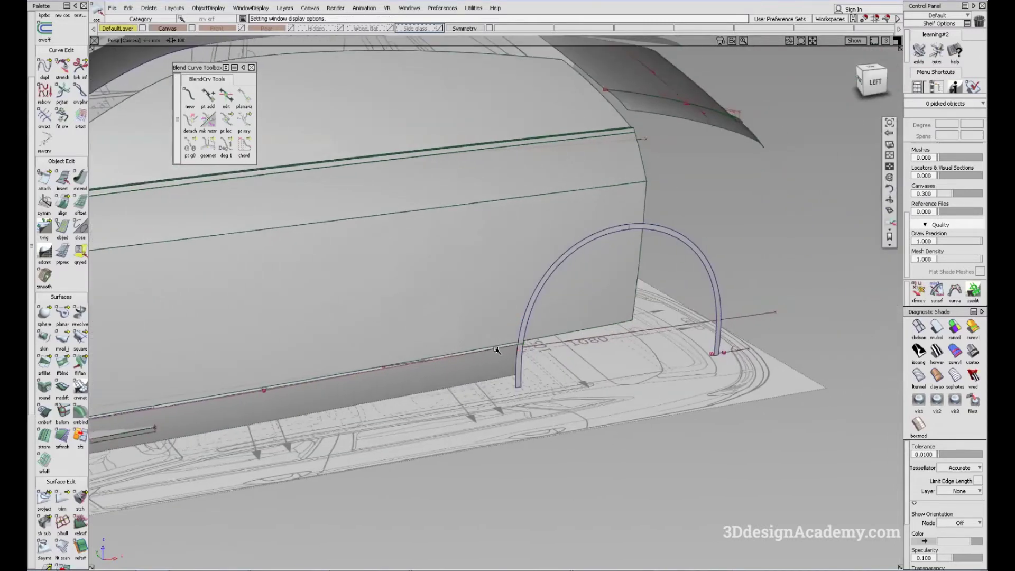
{"action": "left_click_drag", "start_coordinate": [496, 349], "coordinate": [645, 294], "text": "alt+shift"}
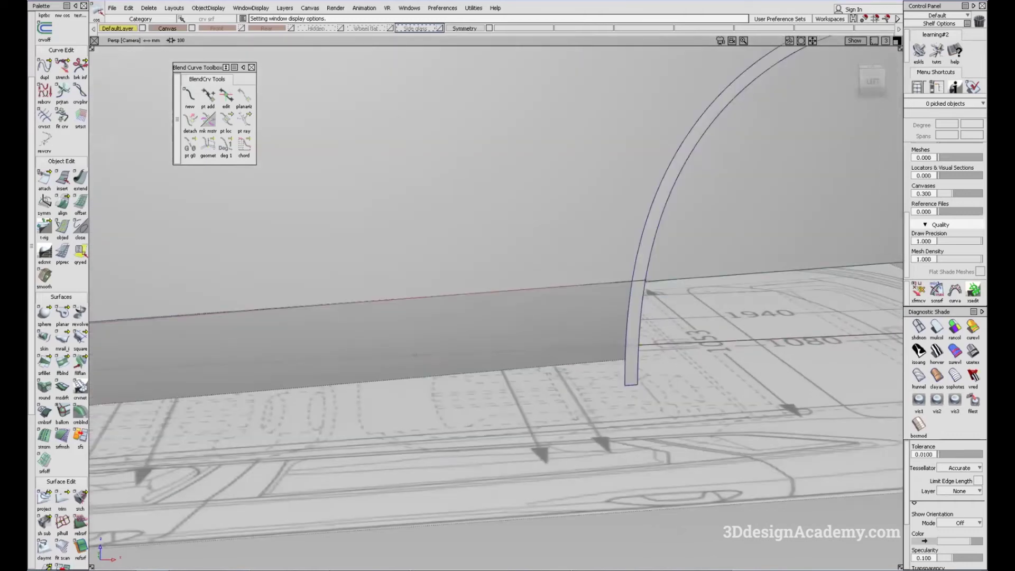
- Turn off the shading and examine the sill's rear end against the side-view blueprint
{"action": "key", "text": "F6"}
{"action": "left_click", "coordinate": [919, 327]}
{"action": "right_click_drag", "start_coordinate": [530, 333], "coordinate": [481, 339], "text": "alt+shift"}
{"action": "middle_click_drag", "start_coordinate": [539, 342], "coordinate": [355, 346], "text": "alt+shift"}
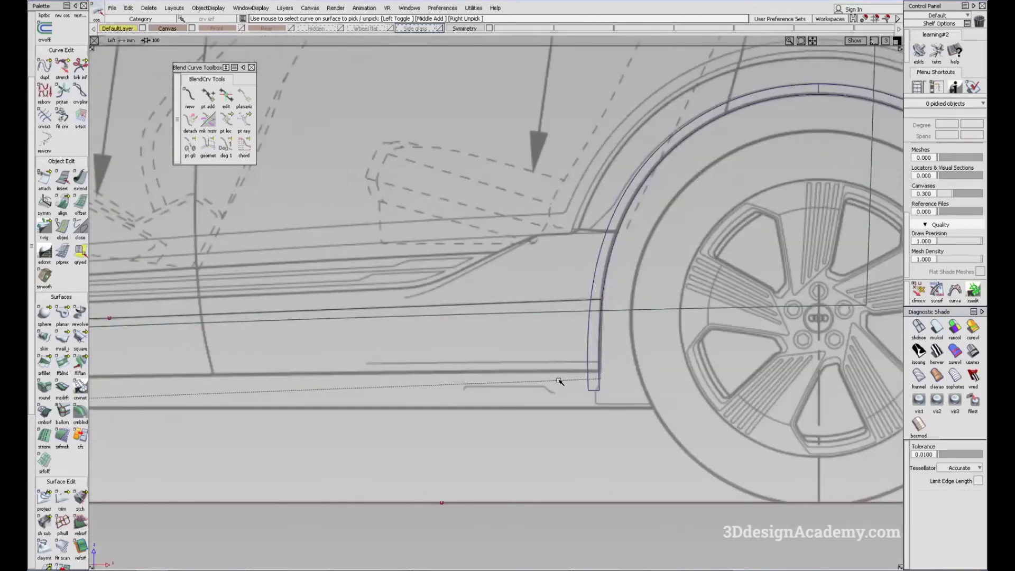
{"action": "right_click_drag", "start_coordinate": [559, 381], "coordinate": [629, 378], "text": "alt+shift"}
{"action": "middle_click_drag", "start_coordinate": [460, 301], "coordinate": [593, 347], "text": "alt+shift"}
{"action": "middle_click_drag", "start_coordinate": [442, 335], "coordinate": [550, 345], "text": "alt+shift"}
{"action": "right_click_drag", "start_coordinate": [551, 310], "coordinate": [439, 320], "text": "alt+shift"}
{"action": "middle_click_drag", "start_coordinate": [528, 321], "coordinate": [195, 351], "text": "alt+shift"}
{"action": "right_click_drag", "start_coordinate": [413, 328], "coordinate": [507, 320], "text": "alt+shift"}
{"action": "mouse_move", "coordinate": [454, 324]}
{"action": "middle_mouse_down", "text": "alt+shift"}
{"action": "mouse_move", "coordinate": [563, 302]}
{"action": "mouse_move", "coordinate": [662, 302]}
{"action": "middle_mouse_up", "text": "alt+shift"}
{"action": "right_click_drag", "start_coordinate": [595, 284], "coordinate": [667, 275], "text": "alt+shift"}
- Clear the selection and duplicate the rear wheel arch flange's inner edge curve in the side view
{"action": "left_click_drag", "start_coordinate": [648, 368], "coordinate": [601, 238], "text": "ctrl+shift"}
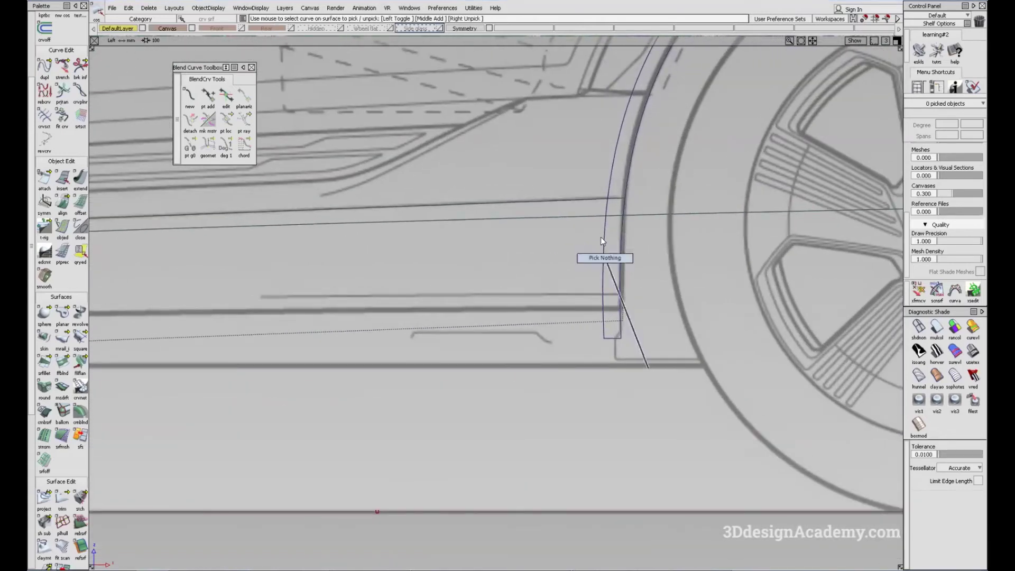
{"action": "left_click", "coordinate": [46, 67]}
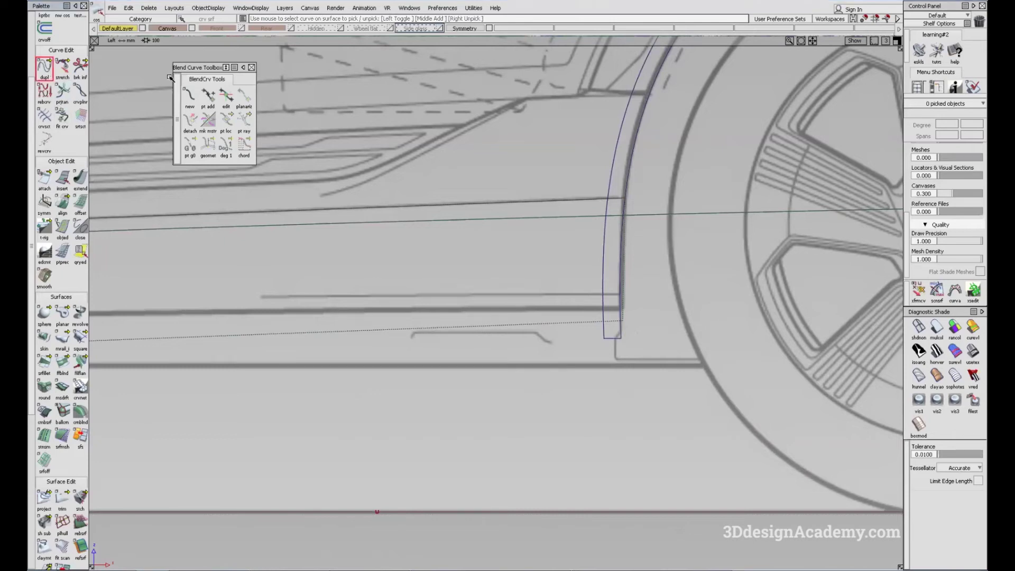
{"action": "left_click", "coordinate": [621, 250]}
{"action": "right_click_drag", "start_coordinate": [620, 250], "coordinate": [531, 293], "text": "alt+shift"}
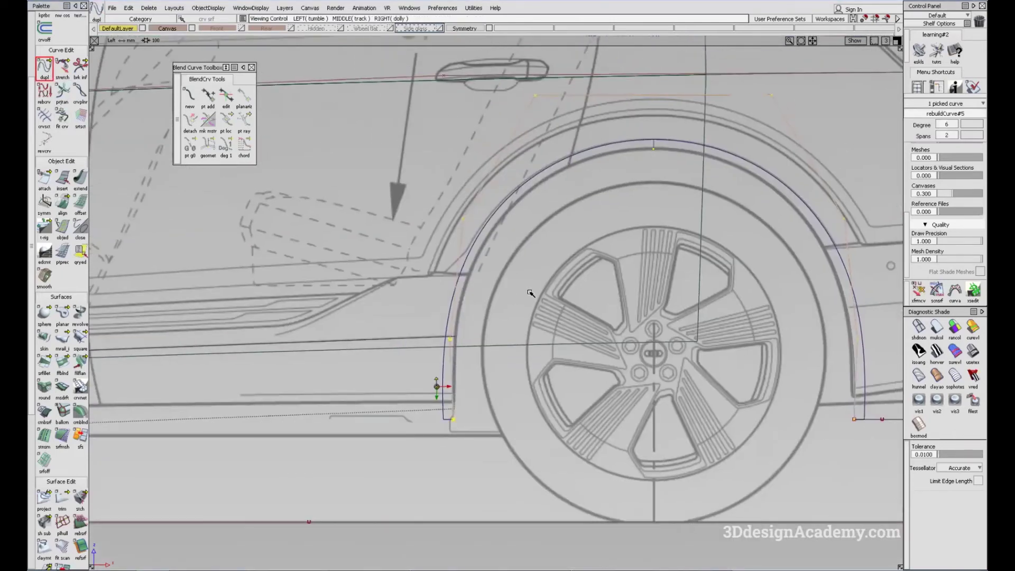
- Shorten the duplicated rear arch curve from its rear end down to the sill area, using an extrapolated, merged Extend
{"action": "key", "text": "space"}
{"action": "double_click", "coordinate": [78, 180]}
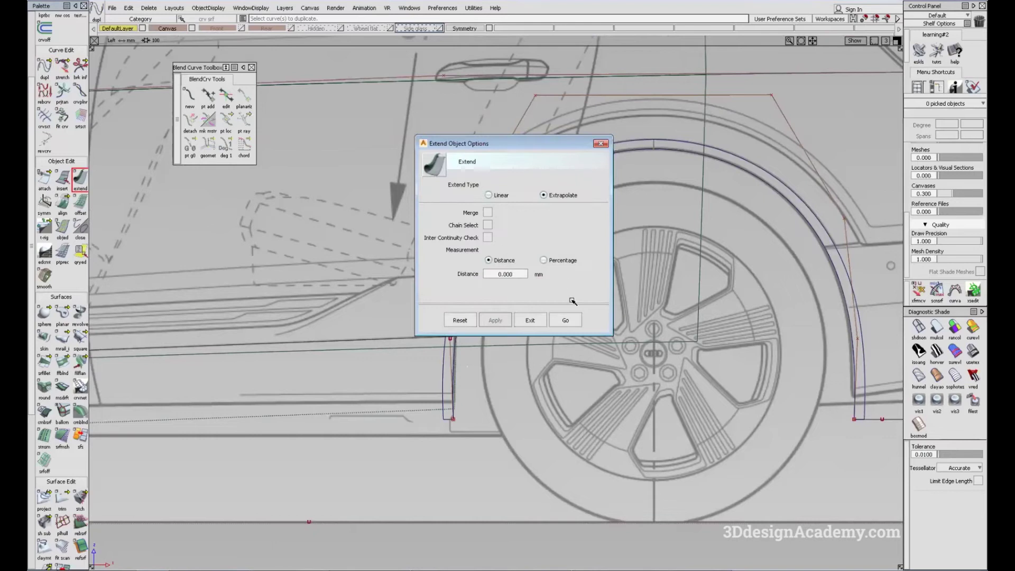
{"action": "left_click", "coordinate": [565, 320]}
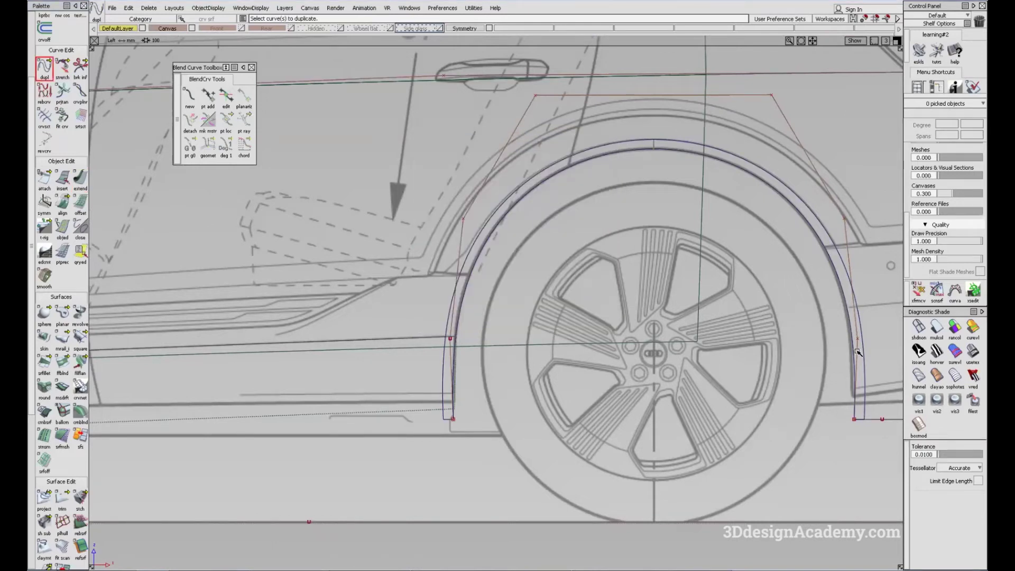
{"action": "left_click", "coordinate": [857, 352]}
{"action": "left_click", "coordinate": [867, 369]}
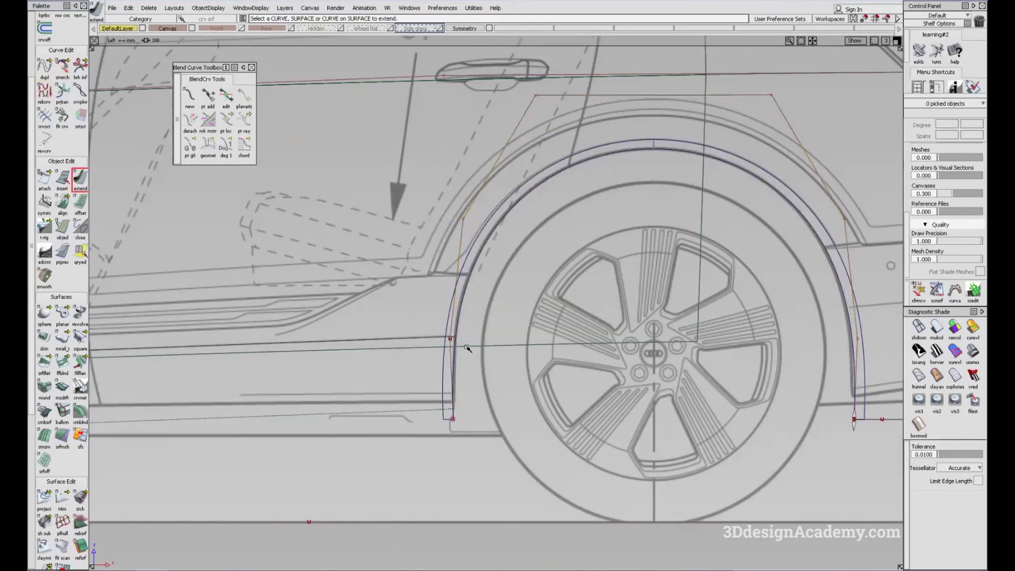
{"action": "left_click", "coordinate": [463, 339]}
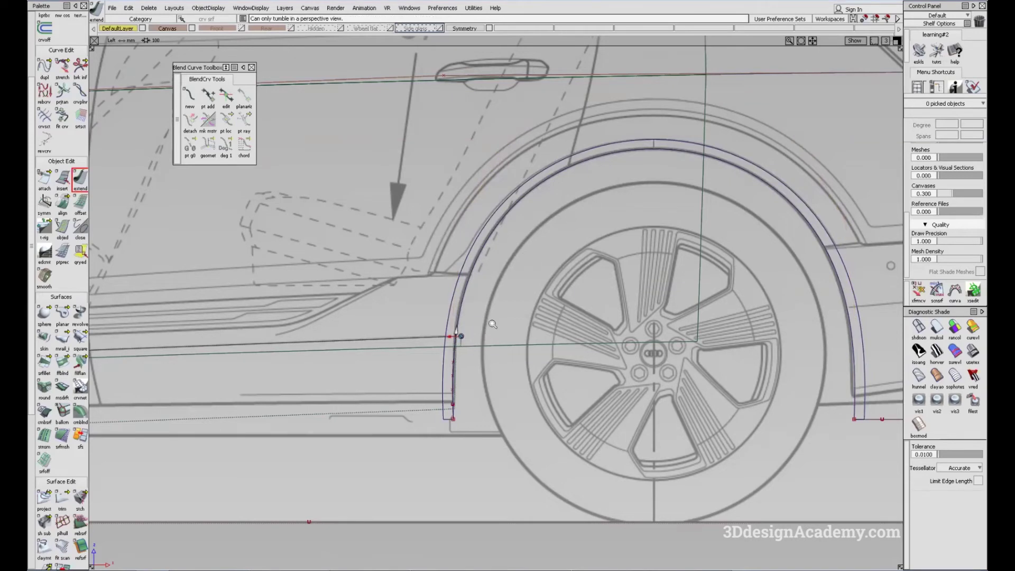
{"action": "scroll", "coordinate": [460, 335], "scroll_direction": "up", "scroll_amount": 3}
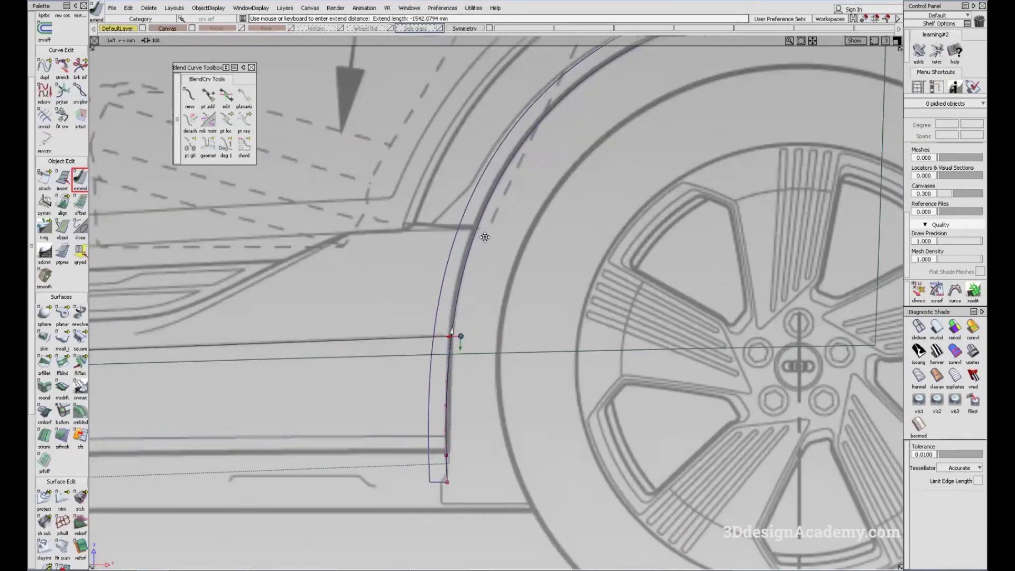
- Undo the last curve shortening and set the arch curve's upper end just above the blueprint's upper sill line
{"action": "middle_click_drag", "start_coordinate": [476, 232], "coordinate": [493, 259], "text": "alt+shift"}
{"action": "key", "text": "ctrl+z"}
{"action": "right_click_drag", "start_coordinate": [538, 254], "coordinate": [328, 332], "text": "alt+shift"}
{"action": "key", "text": "ctrl+z"}
{"action": "right_click_drag", "start_coordinate": [471, 305], "coordinate": [629, 259], "text": "alt+shift"}
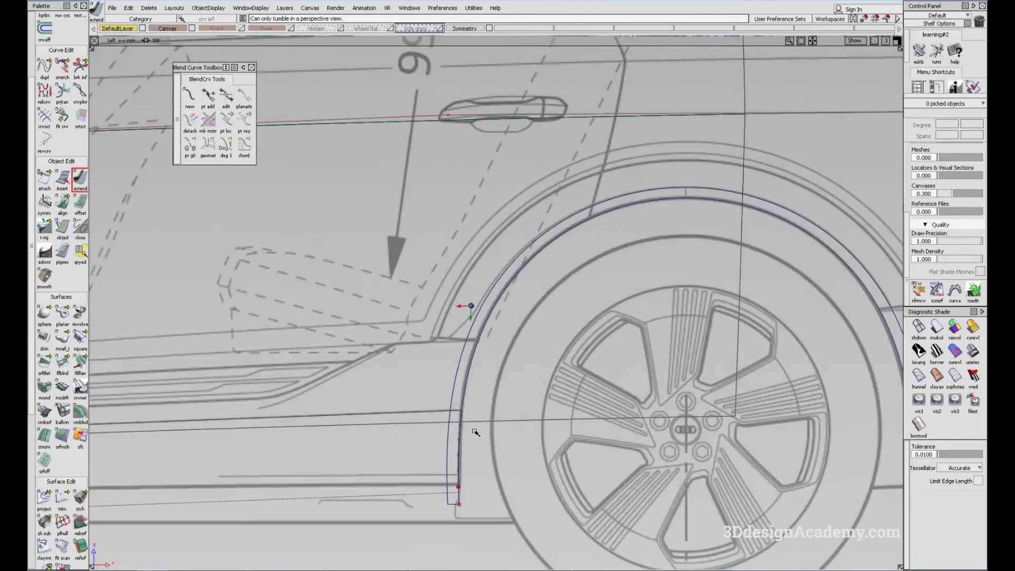
{"action": "left_click", "coordinate": [461, 419]}
{"action": "left_click", "coordinate": [474, 446]}
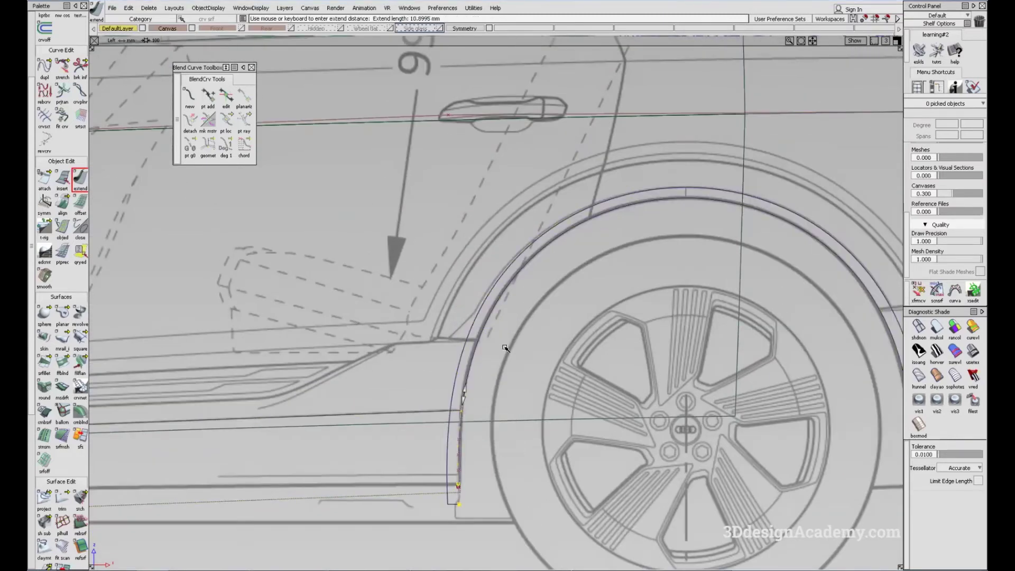
{"action": "scroll", "coordinate": [537, 350], "scroll_direction": "up", "scroll_amount": 3}
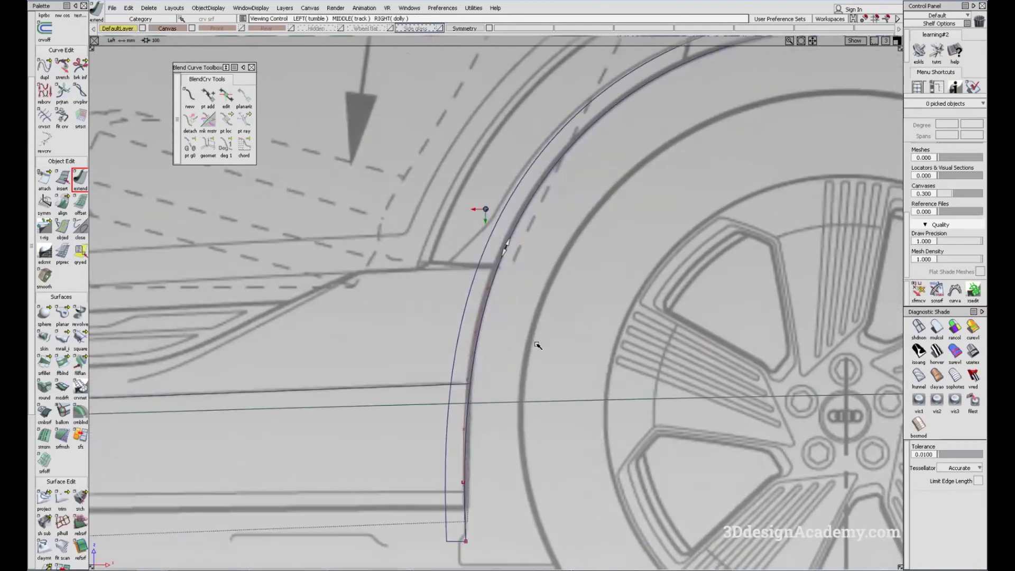
{"action": "middle_click_drag", "start_coordinate": [508, 350], "coordinate": [511, 356], "text": "alt+shift"}
{"action": "left_click_drag", "start_coordinate": [511, 411], "coordinate": [489, 281], "text": "ctrl+shift"}
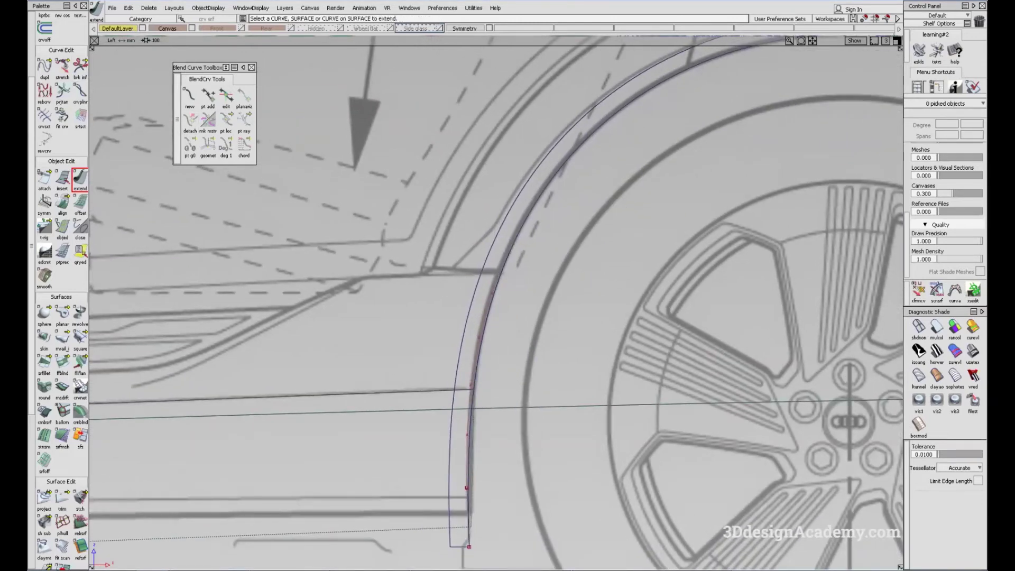
- Check the side-view reference photo and draw a straight curve along the blueprint's upper sill line, crossing the rear arch flange
{"action": "key", "text": "alt+Tab"}
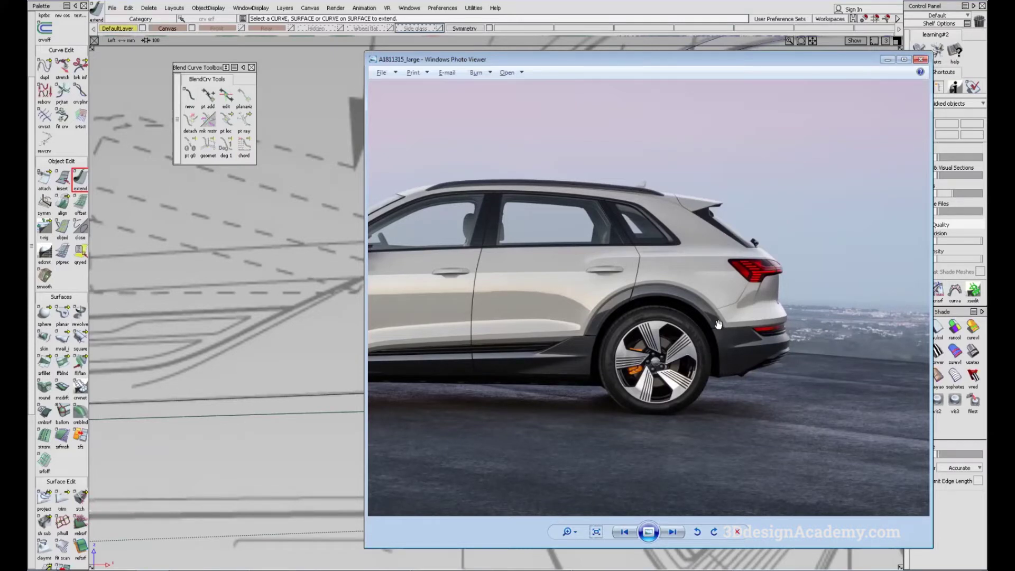
{"action": "key", "text": "alt+Tab"}
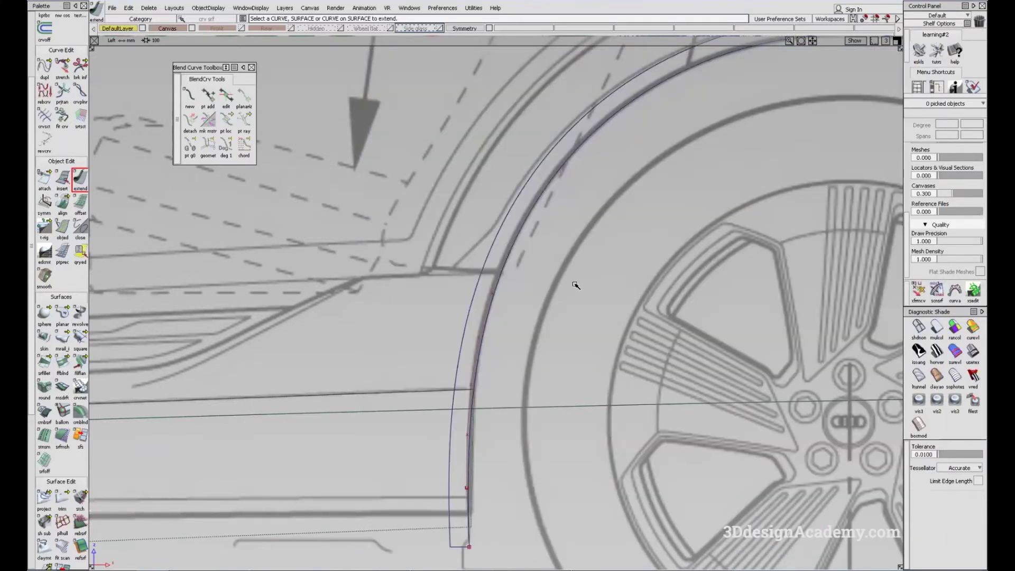
{"action": "scroll", "coordinate": [69, 55], "scroll_direction": "up", "scroll_amount": 4}
{"action": "left_click", "coordinate": [62, 60]}
{"action": "left_click", "coordinate": [513, 274]}
{"action": "left_click_drag", "start_coordinate": [365, 278], "coordinate": [327, 279]}
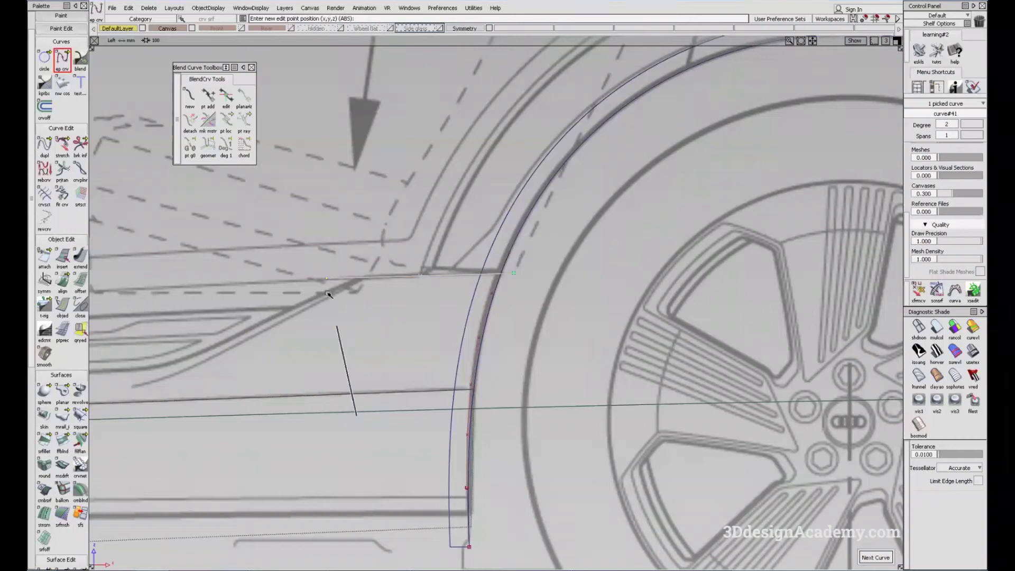
- Project the drawn curve onto the rear arch flange surface along the view and trim away the flange below it
{"action": "scroll", "coordinate": [41, 501], "scroll_direction": "down", "scroll_amount": 5}
{"action": "left_click", "coordinate": [44, 478]}
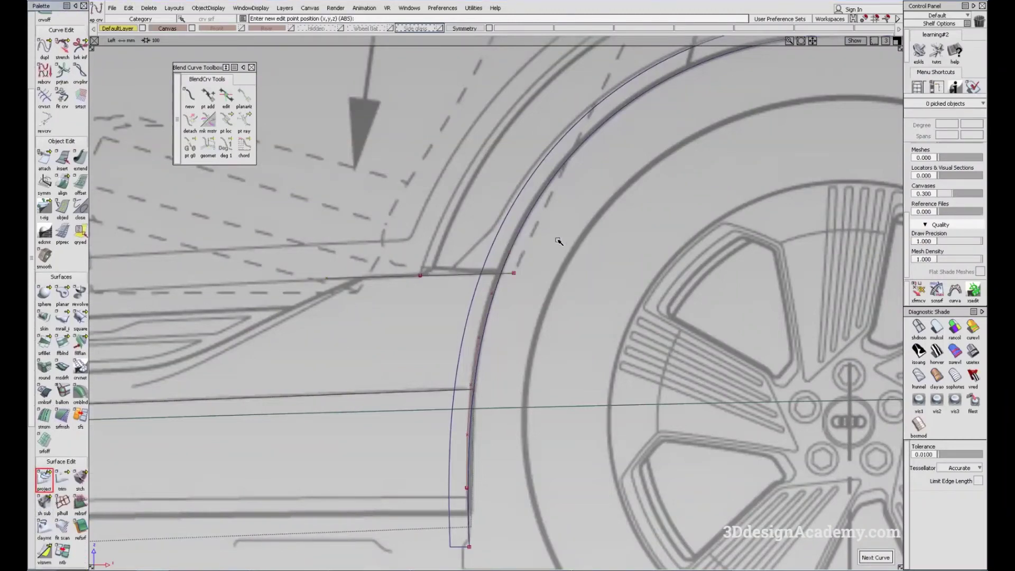
{"action": "left_click", "coordinate": [491, 282]}
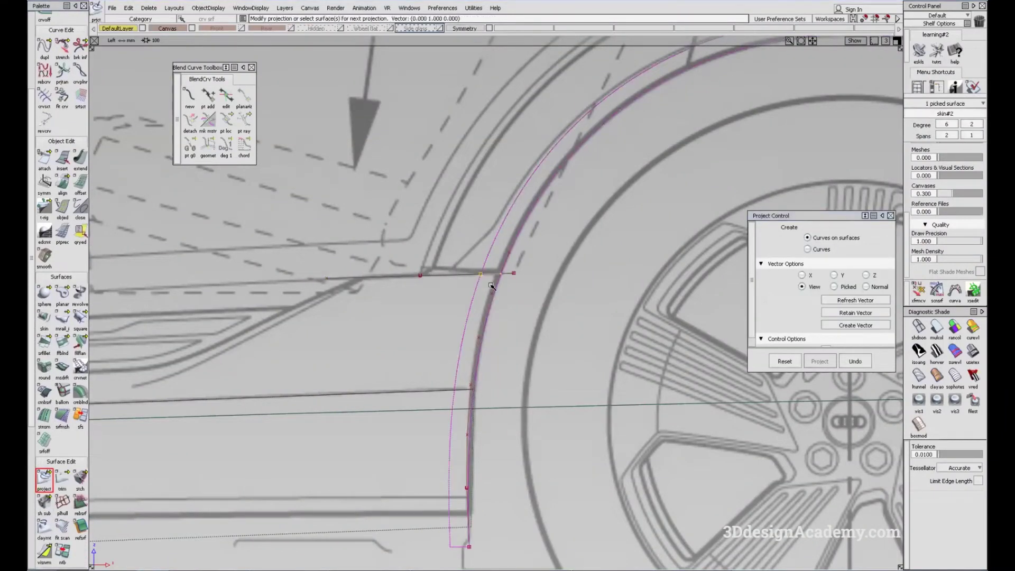
{"action": "left_click", "coordinate": [64, 484]}
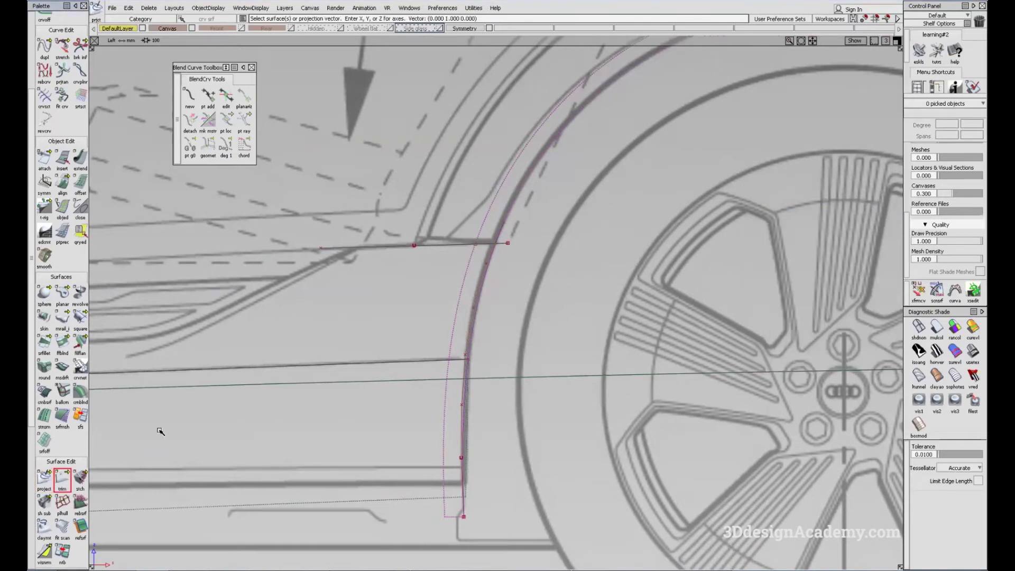
{"action": "middle_click_drag", "start_coordinate": [498, 344], "coordinate": [506, 307], "text": "alt+shift"}
{"action": "left_click", "coordinate": [553, 358]}
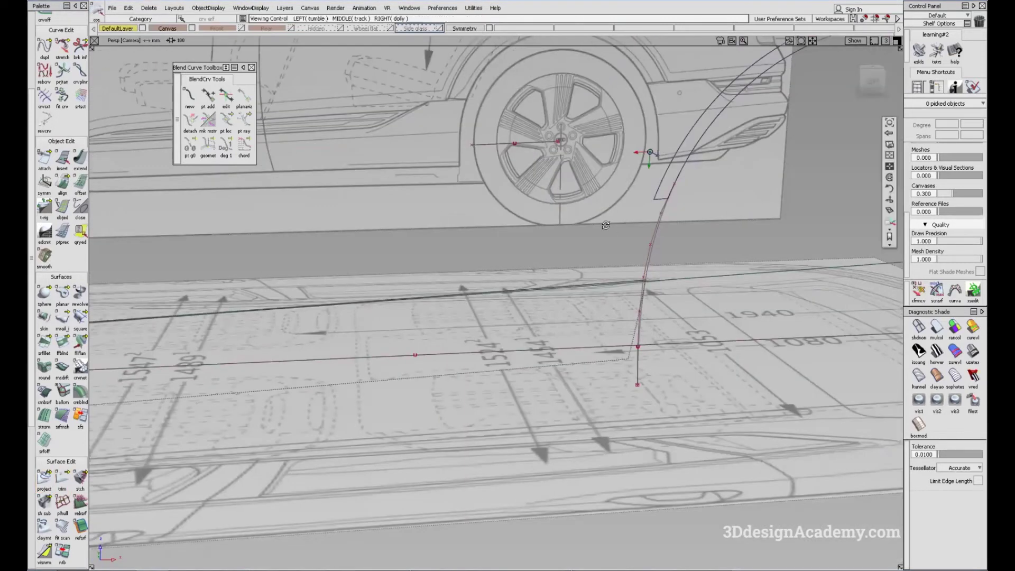
- Shade the model and compare the sill's rear end and trimmed arch flange with the rear wheel reference photo
{"action": "left_click_drag", "start_coordinate": [628, 272], "coordinate": [675, 400], "text": "alt+shift"}
{"action": "left_click", "coordinate": [935, 330]}
{"action": "mouse_move", "coordinate": [612, 320]}
{"action": "left_mouse_down", "text": "alt+shift"}
{"action": "mouse_move", "coordinate": [541, 307]}
{"action": "mouse_move", "coordinate": [506, 313]}
{"action": "left_mouse_up", "text": "alt+shift"}
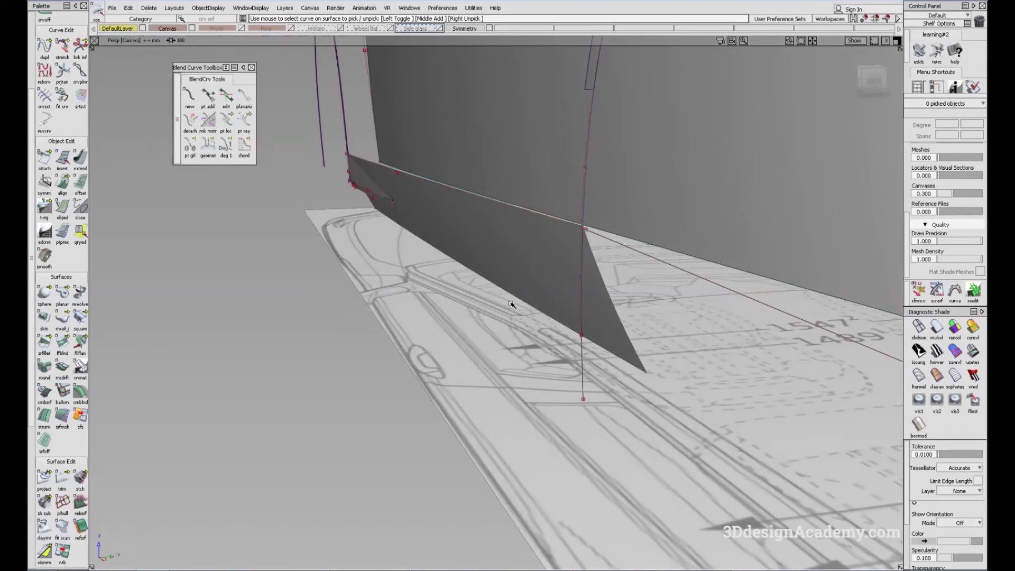
{"action": "key", "text": "shift+alt"}
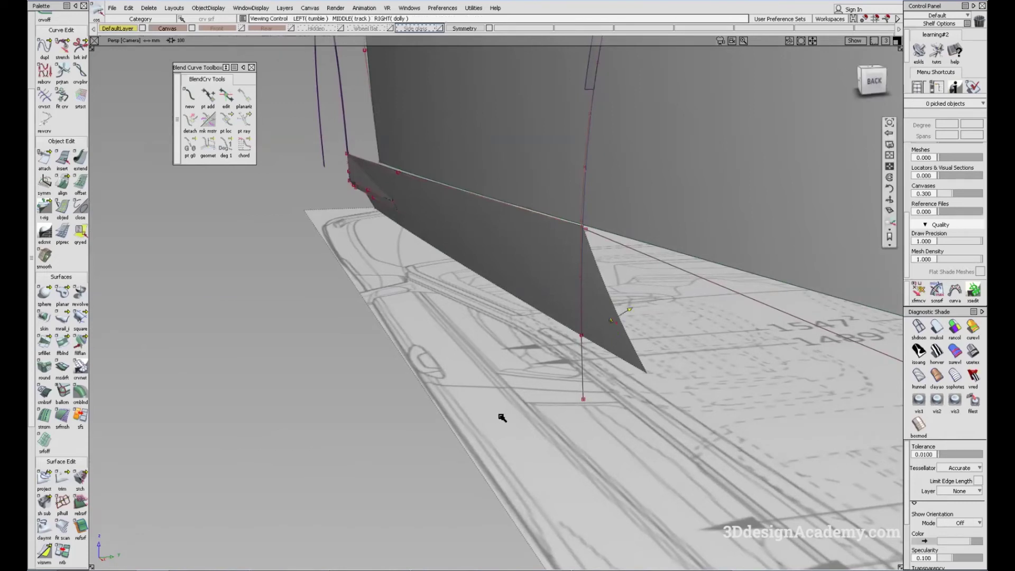
{"action": "left_click_drag", "start_coordinate": [614, 391], "coordinate": [593, 331], "text": "alt+shift"}
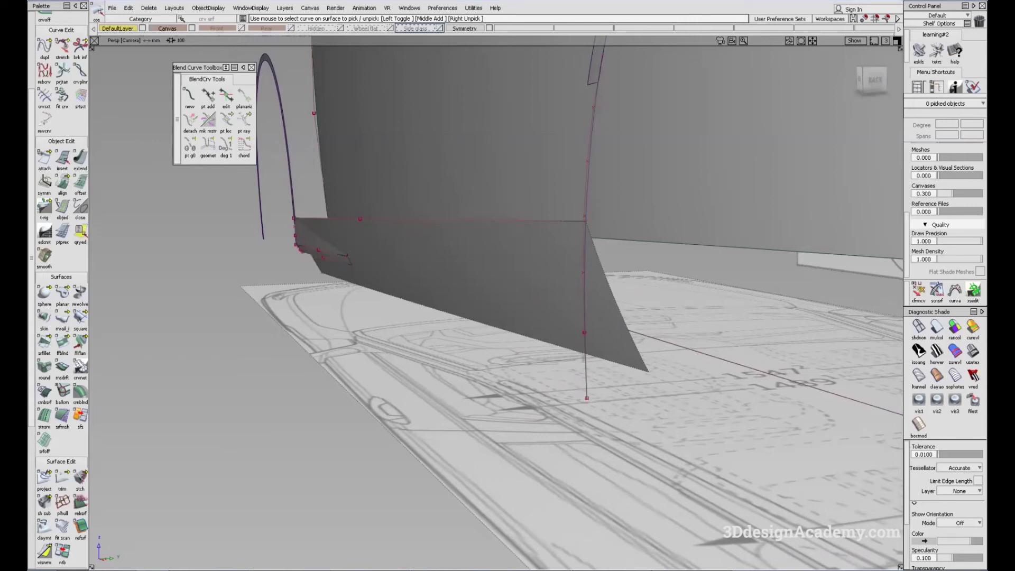
{"action": "key", "text": "alt+Tab"}
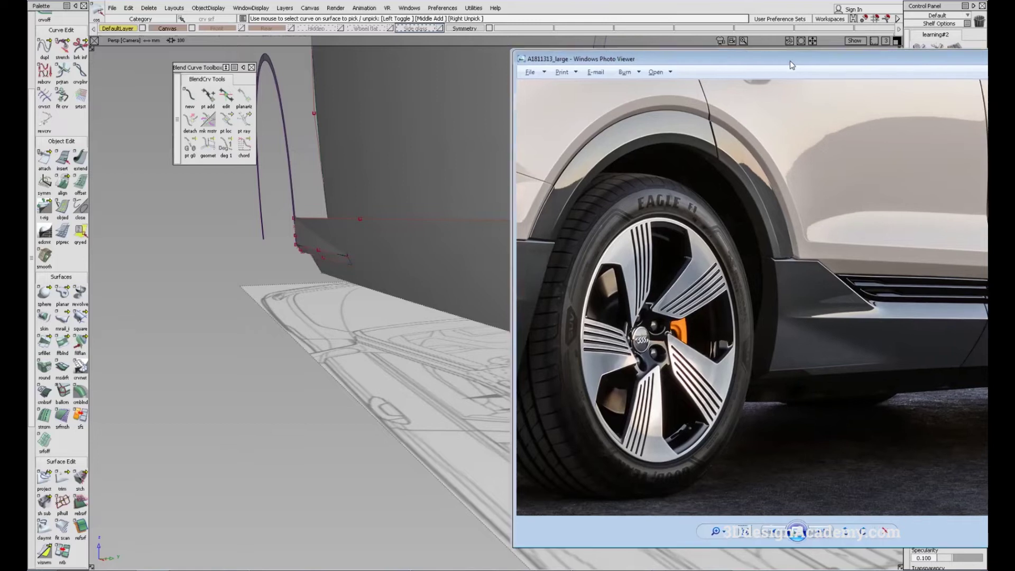
{"action": "key", "text": "alt+Tab"}
{"action": "mouse_move", "coordinate": [524, 324]}
{"action": "left_mouse_down", "text": "alt+shift"}
{"action": "mouse_move", "coordinate": [516, 340]}
{"action": "mouse_move", "coordinate": [449, 340]}
{"action": "mouse_move", "coordinate": [430, 328]}
{"action": "mouse_move", "coordinate": [529, 293]}
{"action": "mouse_move", "coordinate": [530, 317]}
{"action": "left_mouse_up", "text": "alt+shift"}
{"action": "left_click_drag", "start_coordinate": [531, 427], "coordinate": [522, 241], "text": "ctrl+shift"}
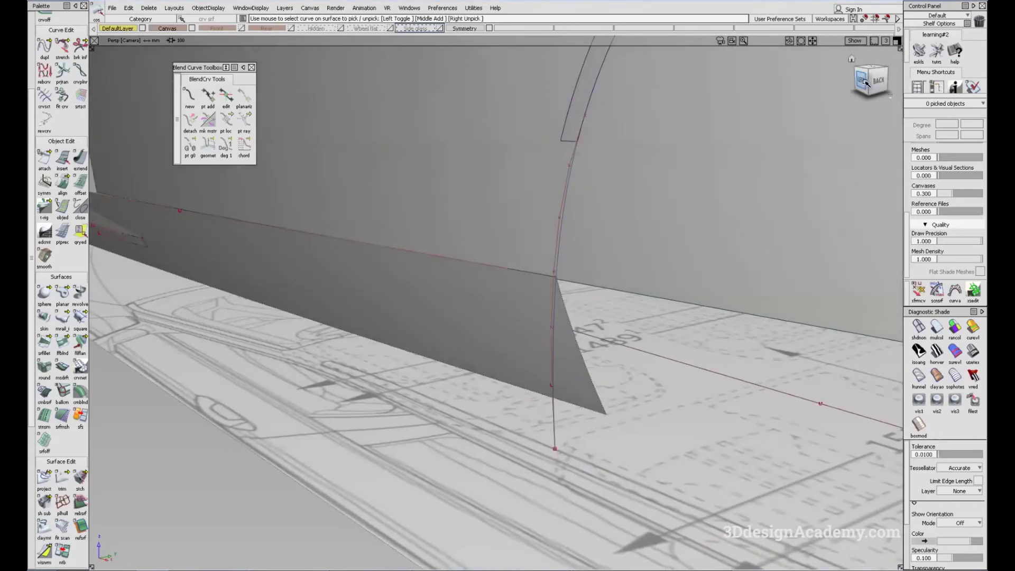
- Turn off the shading and, in the side view, shorten the arch curve to end at the trimmed flange's lower edge
{"action": "left_click", "coordinate": [865, 84]}
{"action": "left_click", "coordinate": [919, 326]}
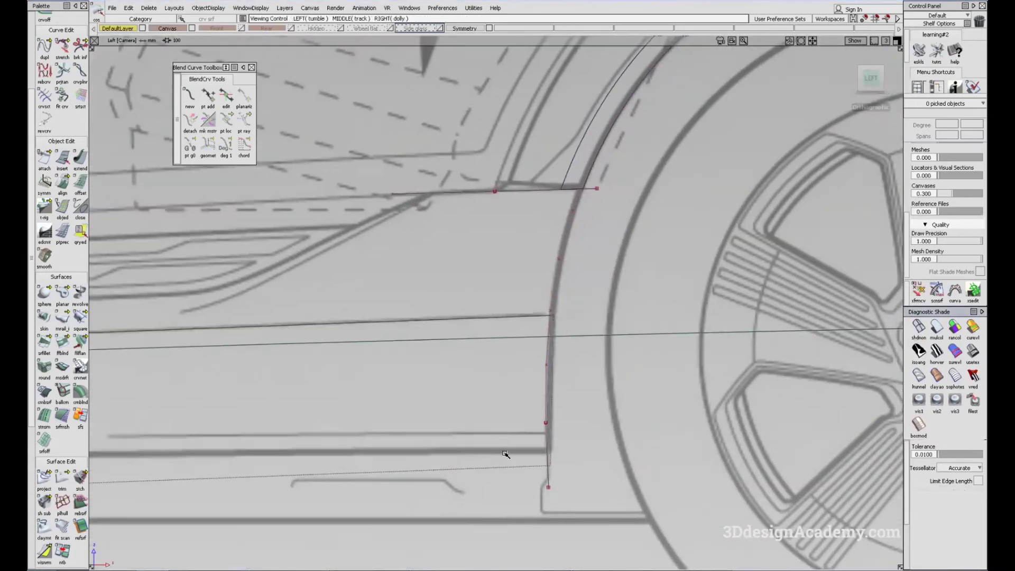
{"action": "double_click", "coordinate": [79, 159]}
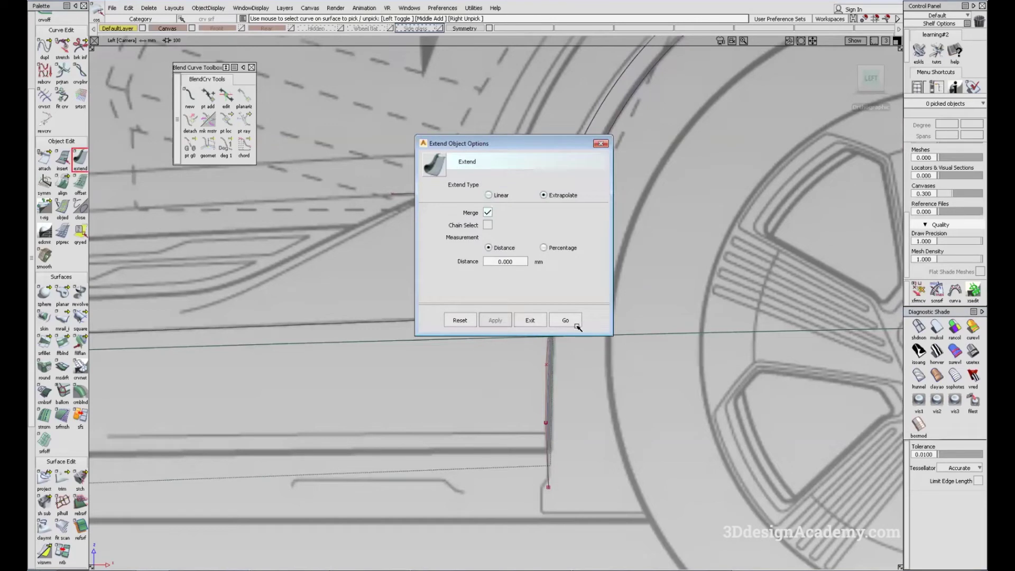
{"action": "left_click", "coordinate": [571, 322]}
{"action": "left_click", "coordinate": [597, 161]}
{"action": "left_click", "coordinate": [637, 188]}
{"action": "key", "text": "ctrl+z"}
{"action": "left_click_drag", "start_coordinate": [582, 434], "coordinate": [566, 342], "text": "ctrl+shift"}
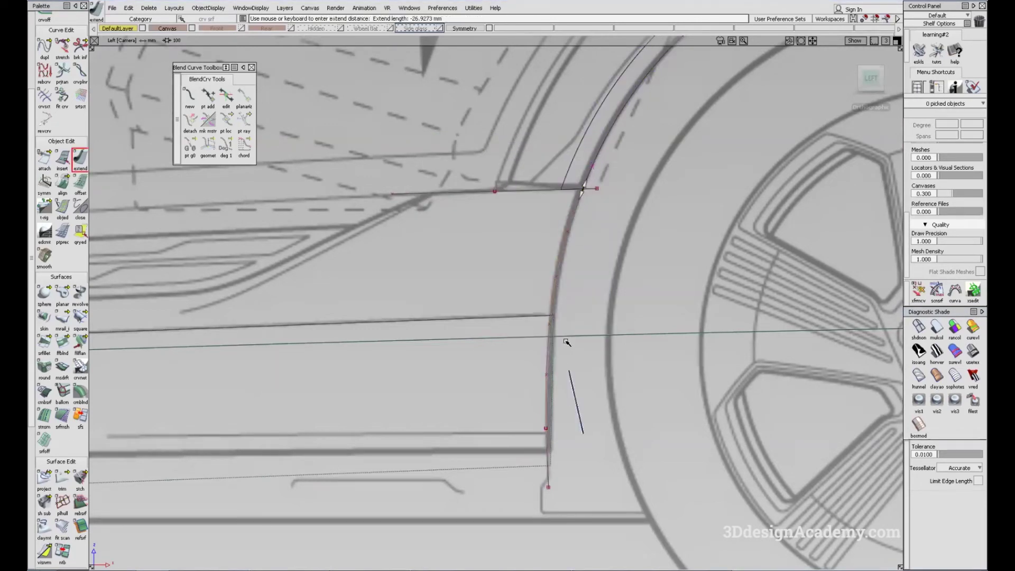
- Duplicate the shortened arch curve in place at the sill's rear end
{"action": "middle_click_drag", "start_coordinate": [634, 337], "coordinate": [593, 296], "text": "alt+shift"}
{"action": "left_click_drag", "start_coordinate": [593, 296], "coordinate": [410, 412], "text": "alt+shift"}
{"action": "middle_click_drag", "start_coordinate": [410, 412], "coordinate": [417, 360], "text": "alt+shift"}
{"action": "left_click_drag", "start_coordinate": [418, 359], "coordinate": [381, 333], "text": "alt+shift"}
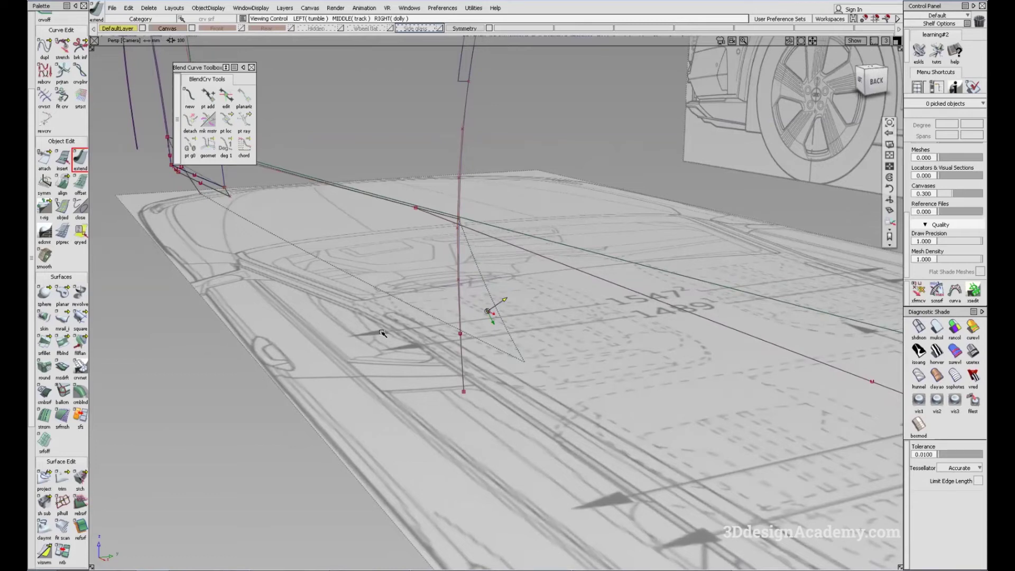
{"action": "left_click_drag", "start_coordinate": [427, 251], "coordinate": [456, 278], "text": "ctrl+shift"}
{"action": "left_click", "coordinate": [459, 280]}
{"action": "key", "text": "ctrl+c"}
{"action": "key", "text": "ctrl+v"}
{"action": "left_click_drag", "start_coordinate": [364, 394], "coordinate": [400, 402], "text": "alt+shift"}
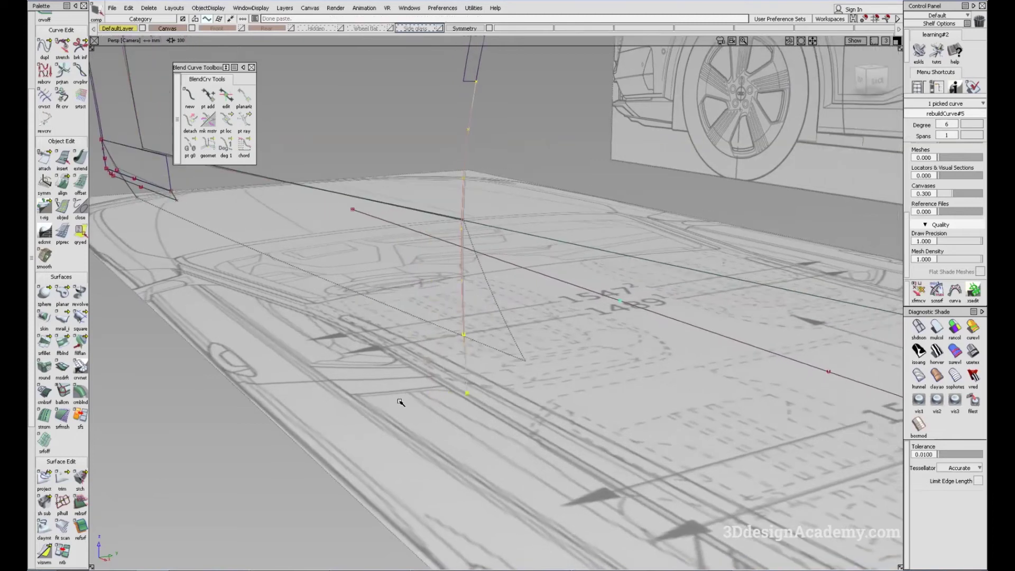
- Try to shorten the duplicated arch curve from its upper end with Extend
{"action": "left_click", "coordinate": [77, 160]}
{"action": "left_click_drag", "start_coordinate": [408, 110], "coordinate": [462, 159], "text": "ctrl+shift"}
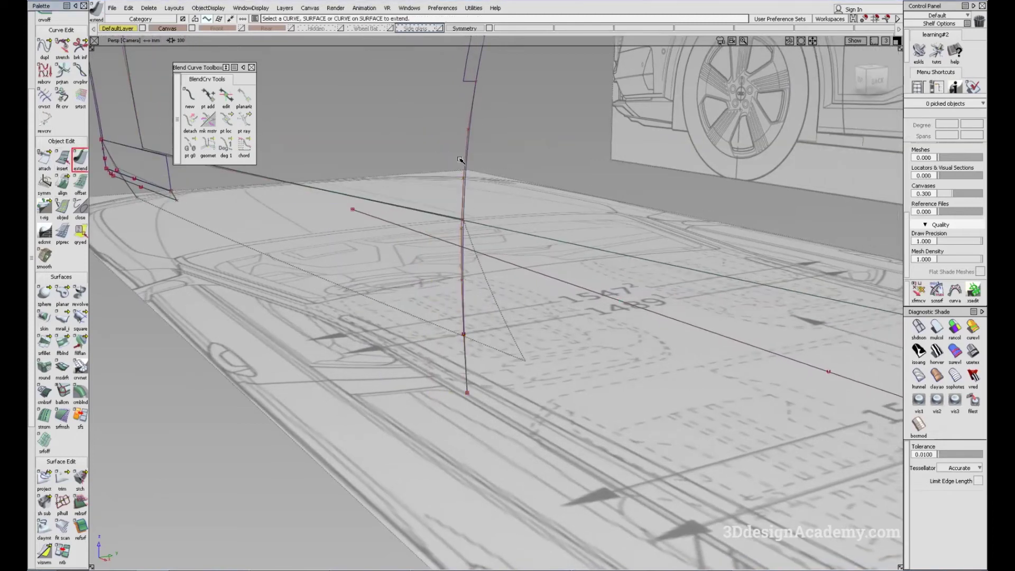
{"action": "left_click", "coordinate": [464, 163]}
{"action": "left_click", "coordinate": [486, 169]}
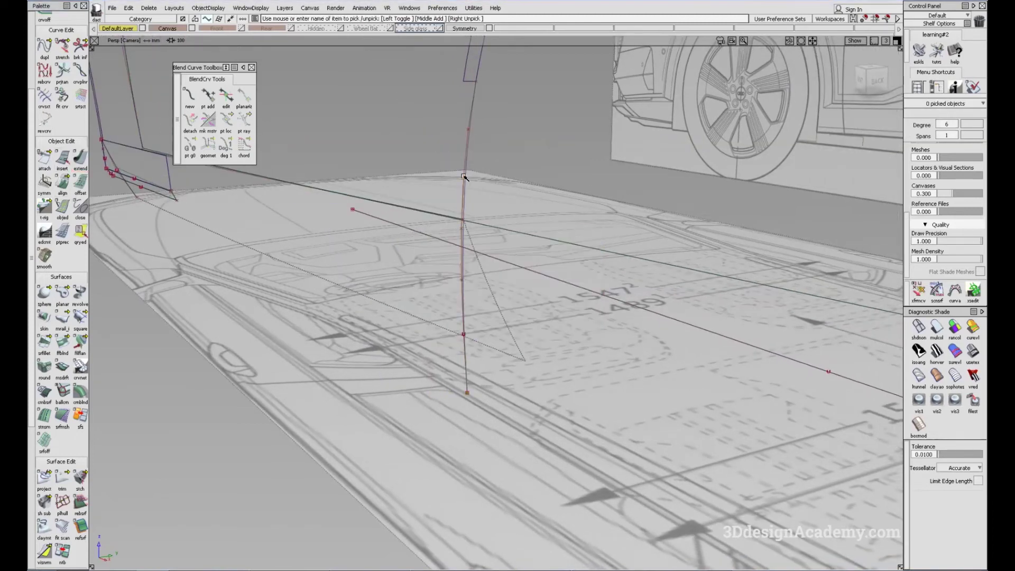
- Fit a degree 3, single-span curve to the arch curve's lower part, from the sill surface's rear corner to the bottom end
{"action": "left_click", "coordinate": [61, 98]}
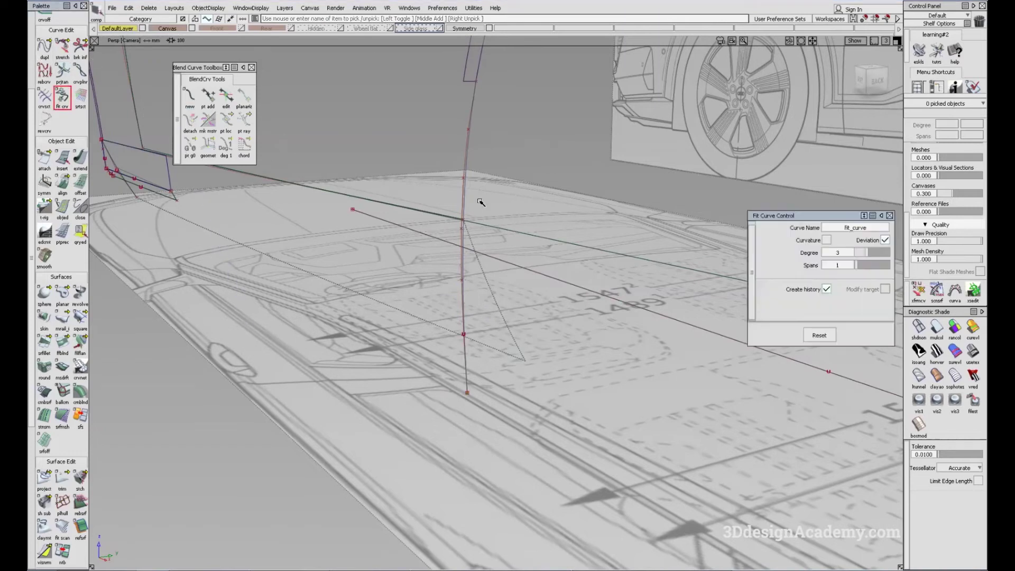
{"action": "left_click", "coordinate": [464, 186]}
{"action": "left_click_drag", "start_coordinate": [476, 86], "coordinate": [472, 223]}
{"action": "left_click_drag", "start_coordinate": [478, 218], "coordinate": [501, 205], "text": "alt+shift"}
{"action": "right_click_drag", "start_coordinate": [406, 265], "coordinate": [445, 335], "text": "alt+shift"}
{"action": "mouse_move", "coordinate": [445, 335]}
{"action": "left_mouse_down", "text": "alt+shift"}
{"action": "mouse_move", "coordinate": [505, 266]}
{"action": "mouse_move", "coordinate": [452, 290]}
{"action": "mouse_move", "coordinate": [503, 222]}
{"action": "mouse_move", "coordinate": [446, 503]}
{"action": "mouse_move", "coordinate": [491, 247]}
{"action": "mouse_move", "coordinate": [458, 407]}
{"action": "mouse_move", "coordinate": [471, 261]}
{"action": "left_mouse_up", "text": "alt+shift"}
{"action": "mouse_move", "coordinate": [453, 414]}
{"action": "left_mouse_down", "text": "alt+shift"}
{"action": "mouse_move", "coordinate": [512, 303]}
{"action": "mouse_move", "coordinate": [493, 270]}
{"action": "mouse_move", "coordinate": [500, 285]}
{"action": "mouse_move", "coordinate": [535, 255]}
{"action": "left_mouse_up", "text": "alt+shift"}
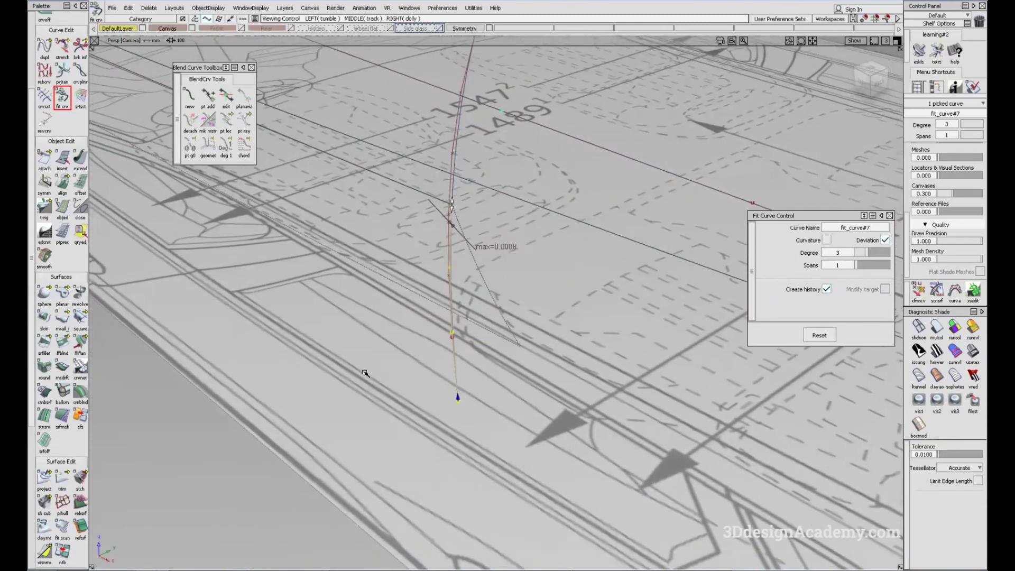
- Check the rear wheel reference photo and delete the construction history of the fitted curve
{"action": "left_click_drag", "start_coordinate": [365, 374], "coordinate": [417, 349], "text": "ctrl+shift"}
{"action": "left_click", "coordinate": [488, 439]}
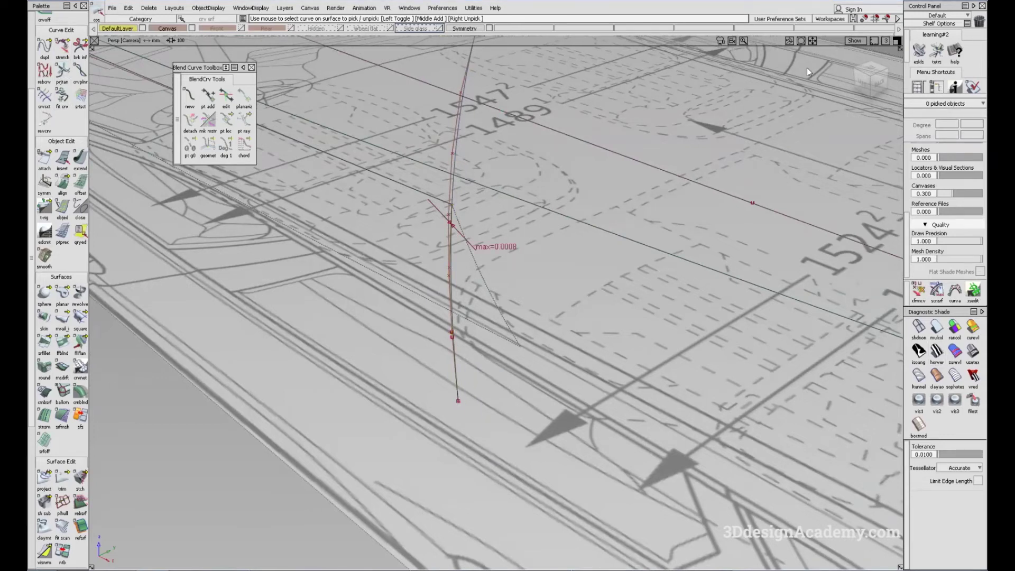
{"action": "key", "text": "alt+Tab"}
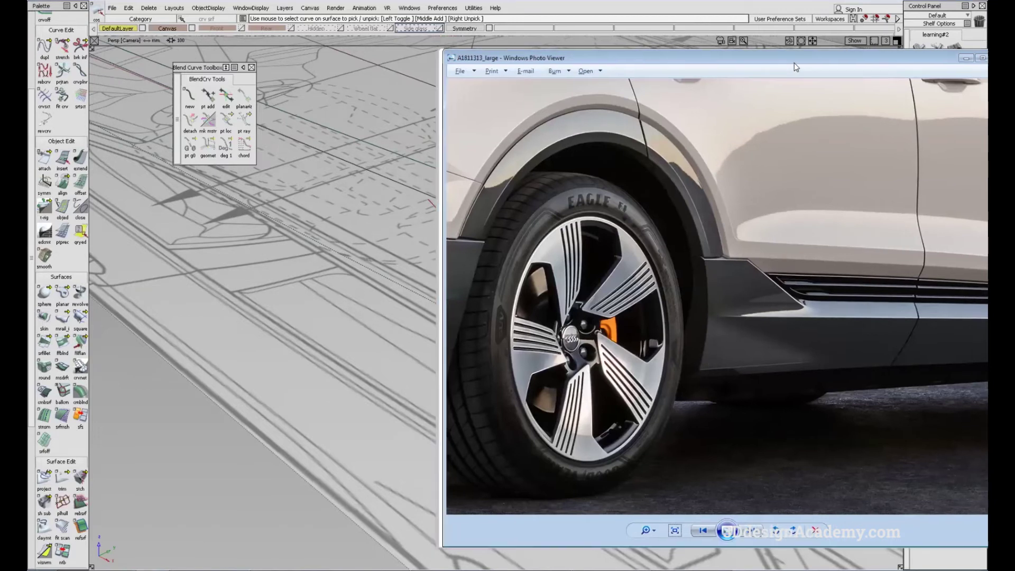
{"action": "key", "text": "alt+Tab"}
{"action": "left_click", "coordinate": [449, 275]}
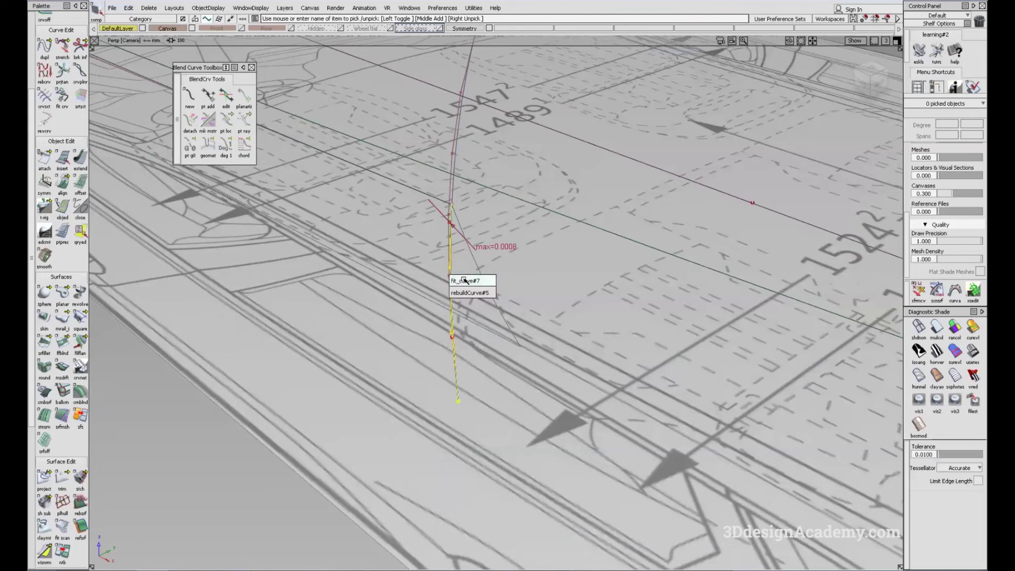
{"action": "left_click", "coordinate": [466, 282]}
{"action": "left_click", "coordinate": [148, 8]}
{"action": "left_click", "coordinate": [170, 30]}
- Move the bottom CV of the fitted arch curve slightly inward along Y, leaving the original arch curve in place
{"action": "left_click_drag", "start_coordinate": [399, 399], "coordinate": [443, 400], "text": "ctrl+shift"}
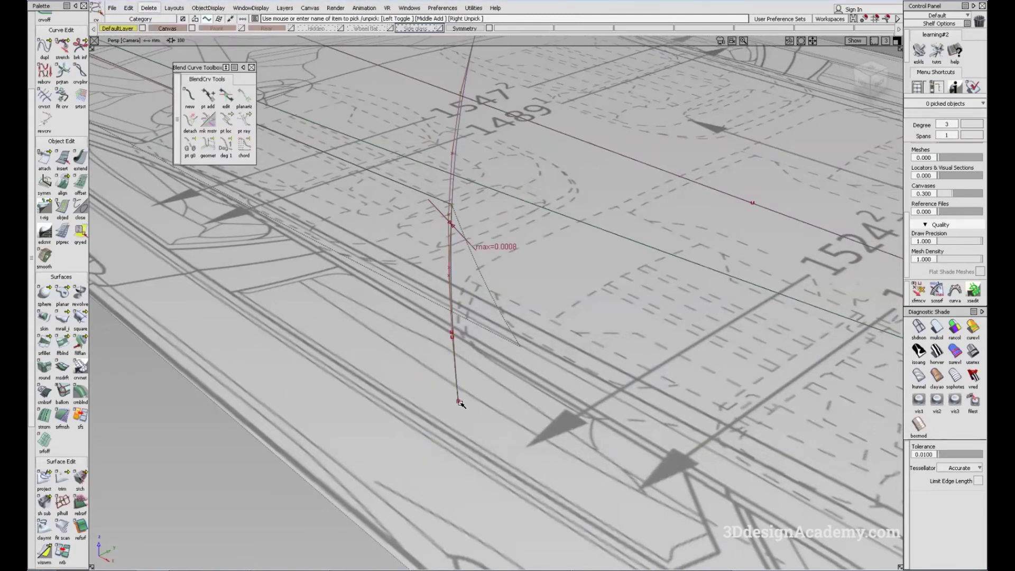
{"action": "left_click", "coordinate": [458, 402]}
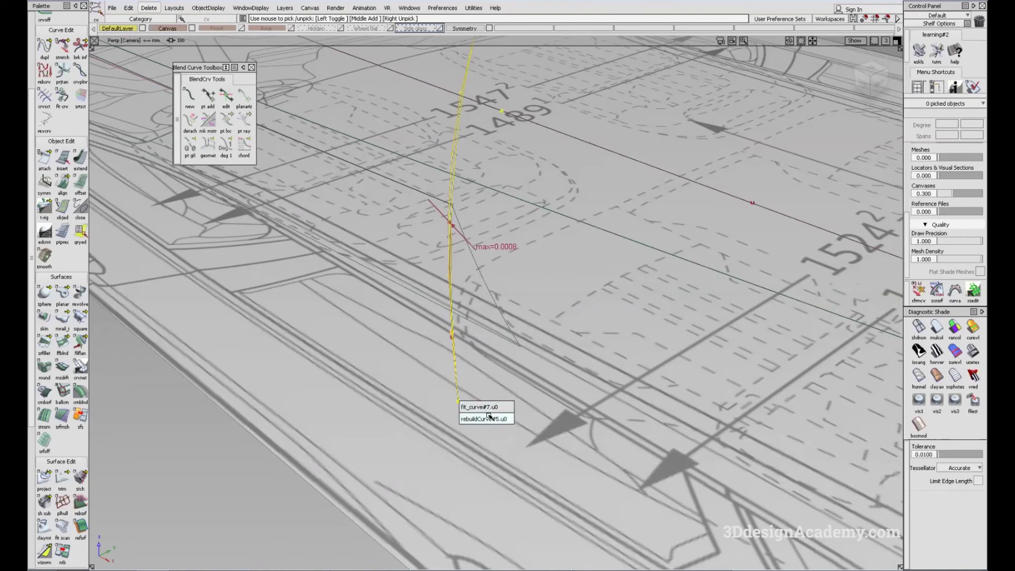
{"action": "left_click", "coordinate": [484, 407]}
{"action": "middle_click_drag", "start_coordinate": [504, 391], "coordinate": [504, 388], "text": "ctrl+shift"}
{"action": "middle_click_drag", "start_coordinate": [505, 387], "coordinate": [523, 397]}
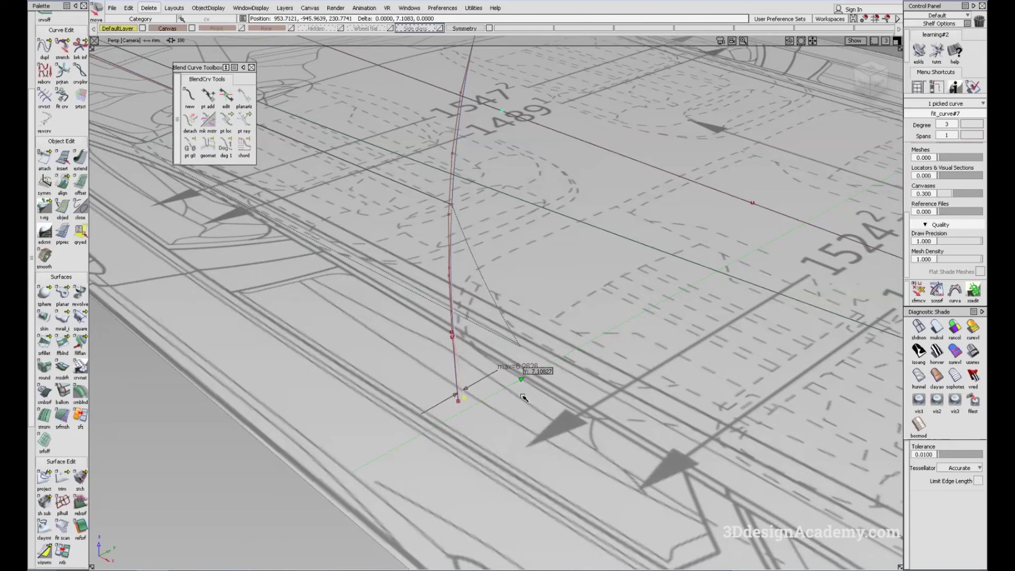
{"action": "right_click_drag", "start_coordinate": [453, 346], "coordinate": [501, 332], "text": "alt+shift"}
{"action": "left_click_drag", "start_coordinate": [501, 332], "coordinate": [453, 333], "text": "alt+shift"}
{"action": "key", "text": "ctrl+z"}
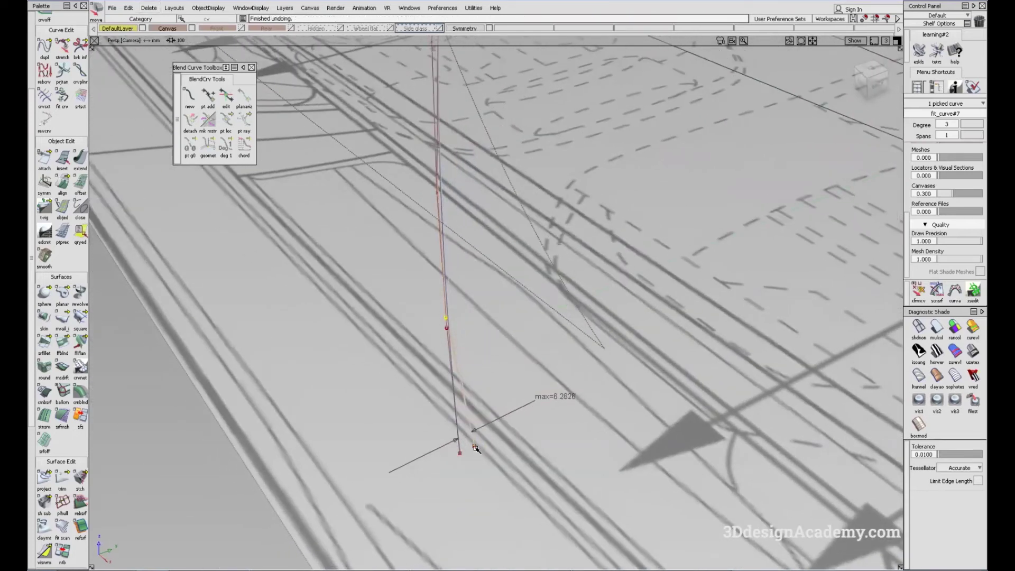
{"action": "left_click_drag", "start_coordinate": [474, 447], "coordinate": [486, 329], "text": "alt+shift"}
{"action": "right_click_drag", "start_coordinate": [486, 328], "coordinate": [521, 333], "text": "alt+shift"}
{"action": "left_click_drag", "start_coordinate": [527, 409], "coordinate": [504, 323], "text": "ctrl+shift"}
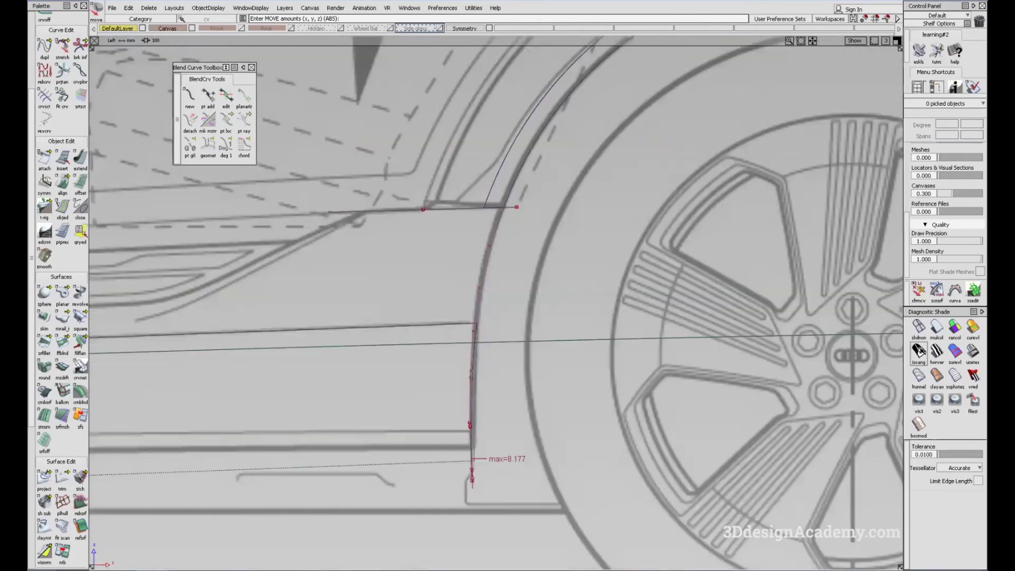
- Turn off the surface shading and check the rear wheel area in the side reference photo
{"action": "left_click", "coordinate": [919, 326]}
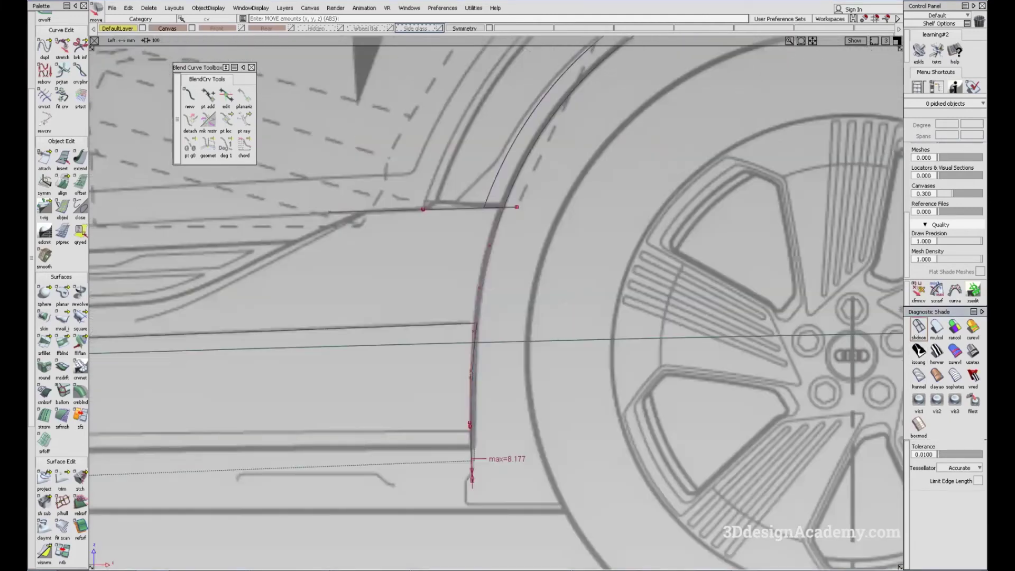
{"action": "key", "text": "alt+Tab"}
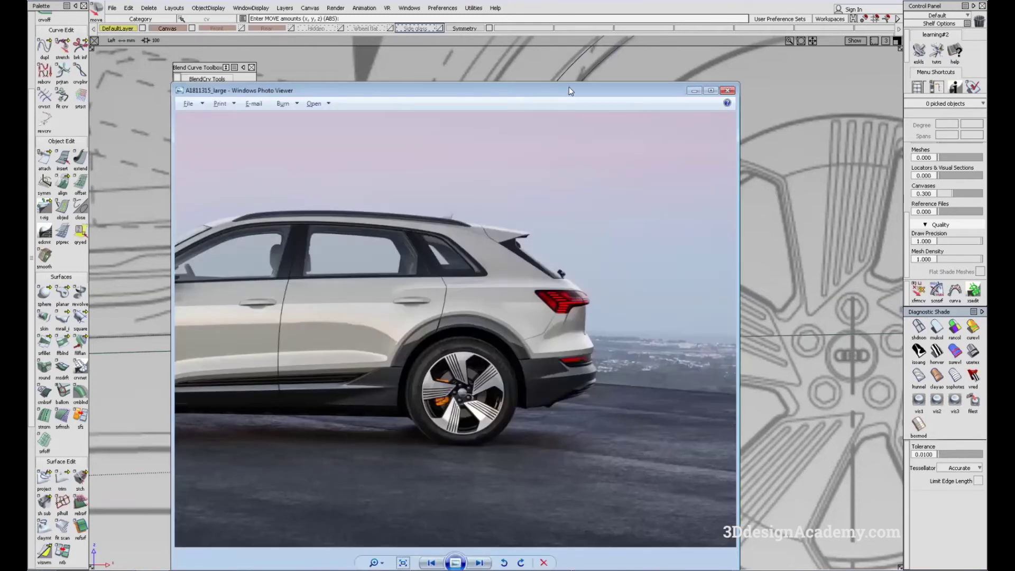
{"action": "key", "text": "alt+Tab"}
- Hide the original rebuilt arch curve beside the fitted curve and return to the left view
{"action": "middle_click_drag", "start_coordinate": [438, 446], "coordinate": [664, 382], "text": "alt+shift"}
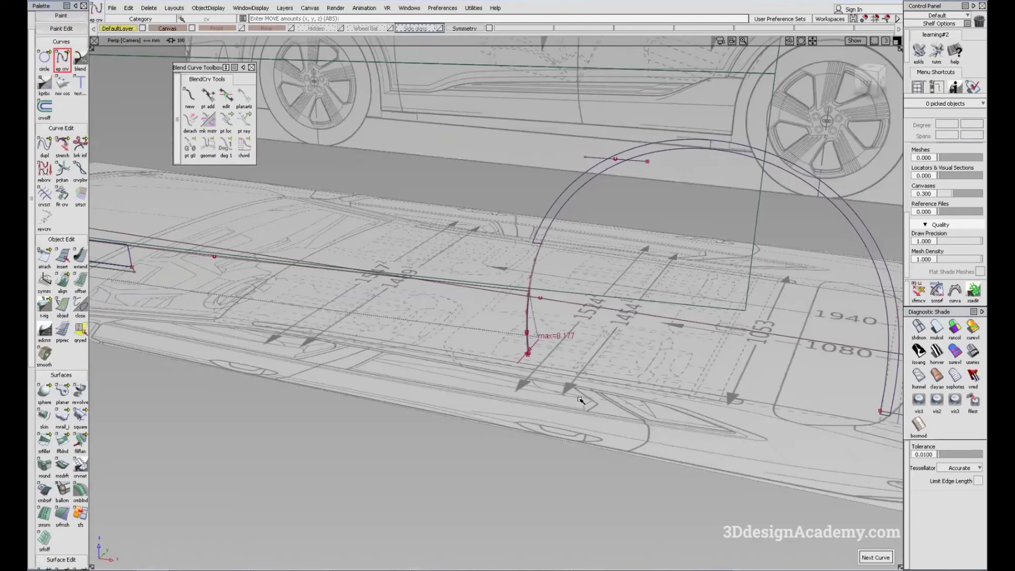
{"action": "right_click_drag", "start_coordinate": [520, 334], "coordinate": [602, 306], "text": "alt+shift"}
{"action": "left_click_drag", "start_coordinate": [587, 356], "coordinate": [420, 301], "text": "alt+shift"}
{"action": "left_click_drag", "start_coordinate": [420, 300], "coordinate": [508, 395], "text": "ctrl+shift"}
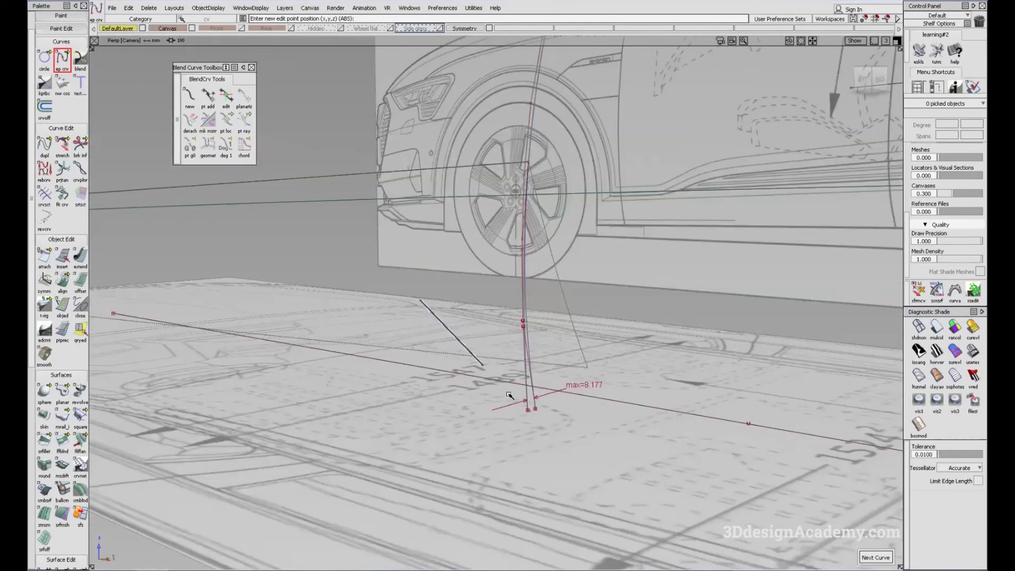
{"action": "left_click", "coordinate": [526, 381]}
{"action": "right_click_drag", "start_coordinate": [528, 382], "coordinate": [455, 359], "text": "alt+shift"}
{"action": "left_click_drag", "start_coordinate": [455, 360], "coordinate": [539, 328], "text": "alt+shift"}
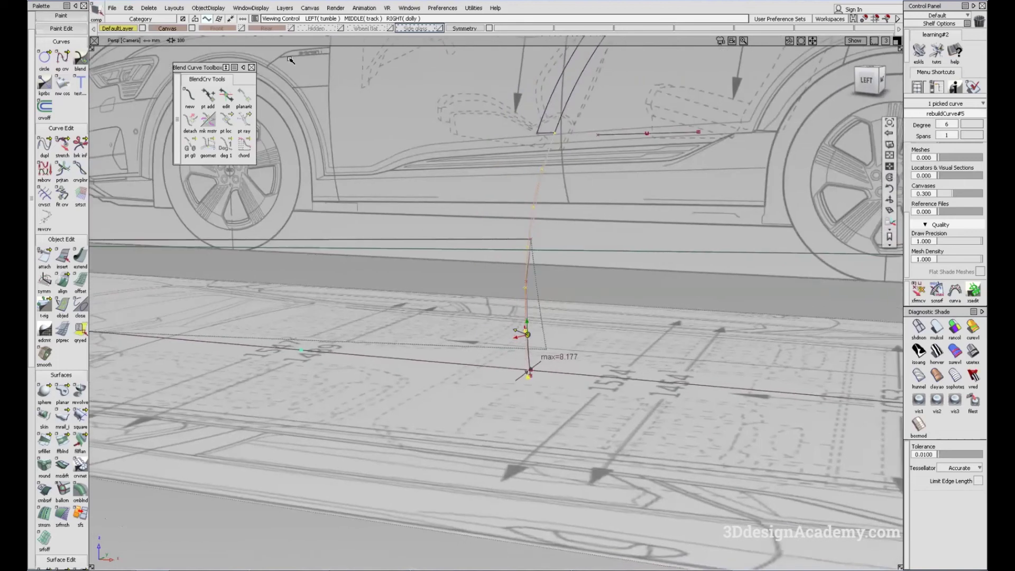
{"action": "left_click", "coordinate": [220, 9]}
{"action": "left_click", "coordinate": [219, 46]}
{"action": "left_click_drag", "start_coordinate": [449, 317], "coordinate": [571, 317], "text": "alt+shift"}
{"action": "left_click", "coordinate": [869, 82]}
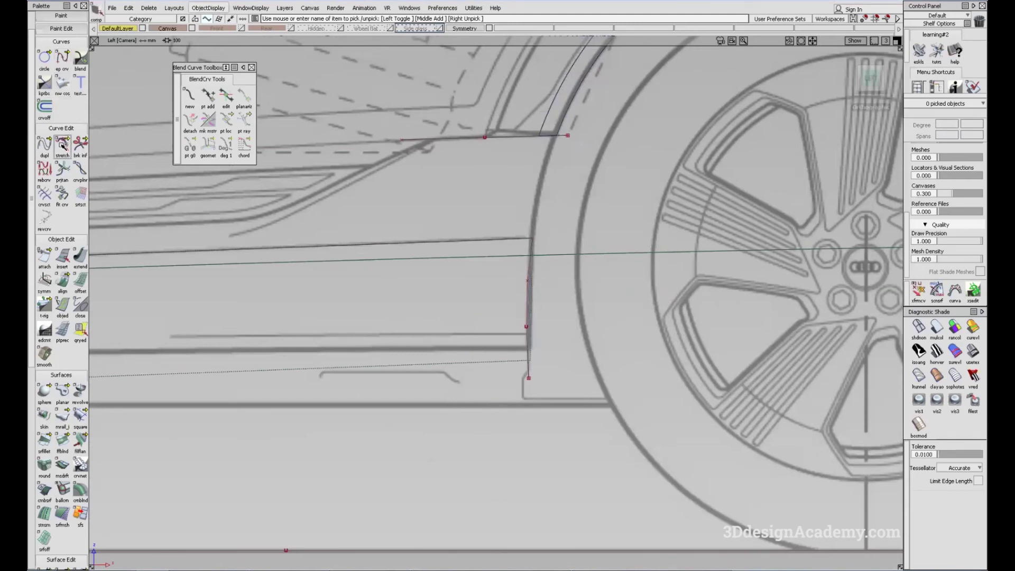
- Draw a degree 2 edit point curve from the fitted curve's lower part forward along the thin lower sill line of the blueprint
{"action": "left_click", "coordinate": [63, 55]}
{"action": "left_click", "coordinate": [528, 339], "text": "ctrl+alt"}
{"action": "right_click_drag", "start_coordinate": [528, 337], "coordinate": [617, 312], "text": "alt+shift"}
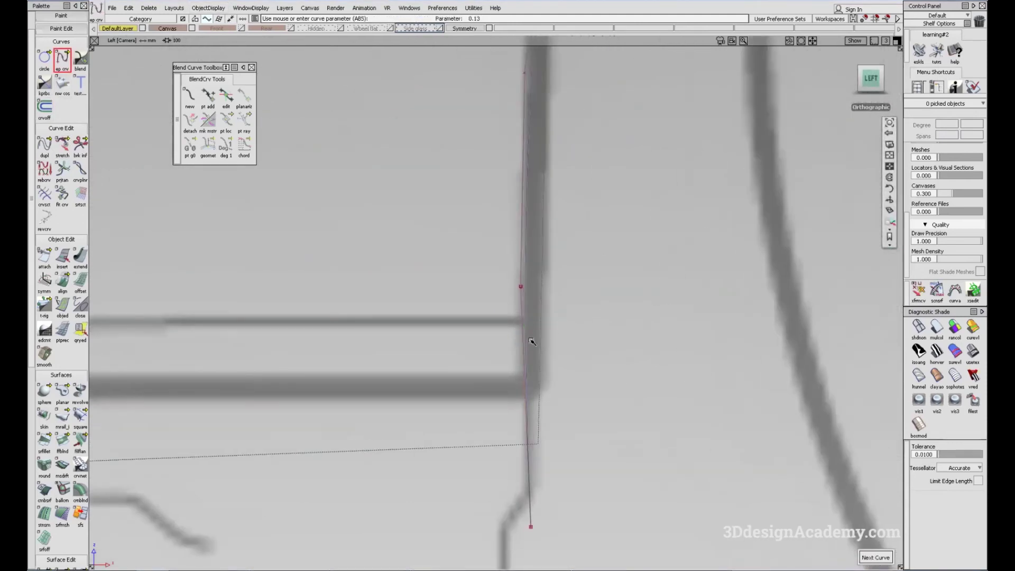
{"action": "left_click", "coordinate": [527, 347]}
{"action": "right_click_drag", "start_coordinate": [525, 322], "coordinate": [188, 333], "text": "alt+shift"}
{"action": "middle_click_drag", "start_coordinate": [188, 333], "coordinate": [439, 324], "text": "alt+shift"}
{"action": "left_click", "coordinate": [274, 321]}
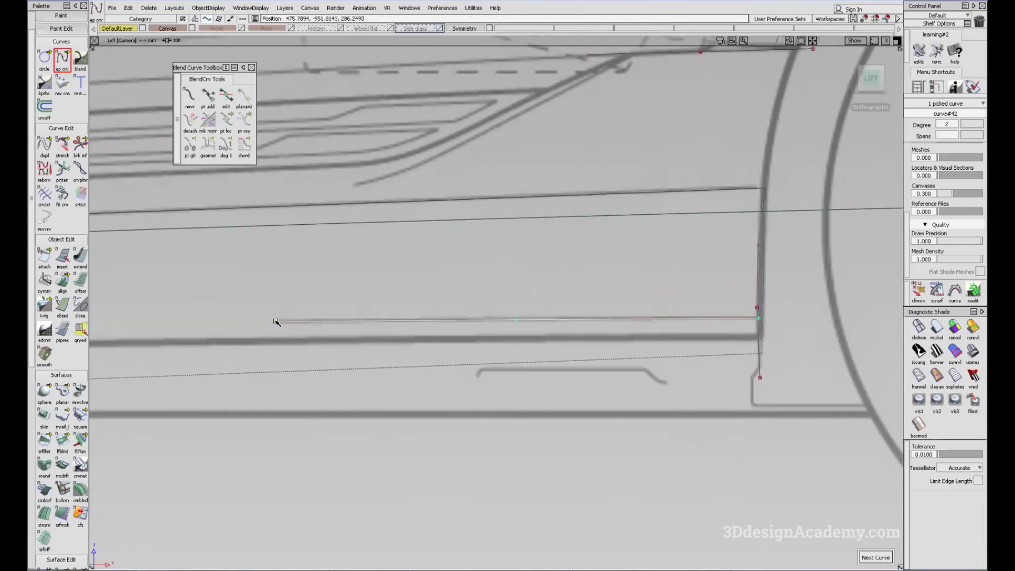
{"action": "middle_click_drag", "start_coordinate": [290, 319], "coordinate": [366, 328], "text": "alt+shift"}
- Project the new lower sill curve onto the sill surface as a curve on surface, using the left view direction
{"action": "left_click_drag", "start_coordinate": [354, 383], "coordinate": [63, 465], "text": "ctrl+shift"}
{"action": "right_click_drag", "start_coordinate": [495, 312], "coordinate": [529, 343], "text": "alt+shift"}
{"action": "left_click_drag", "start_coordinate": [529, 343], "coordinate": [172, 434], "text": "ctrl+shift"}
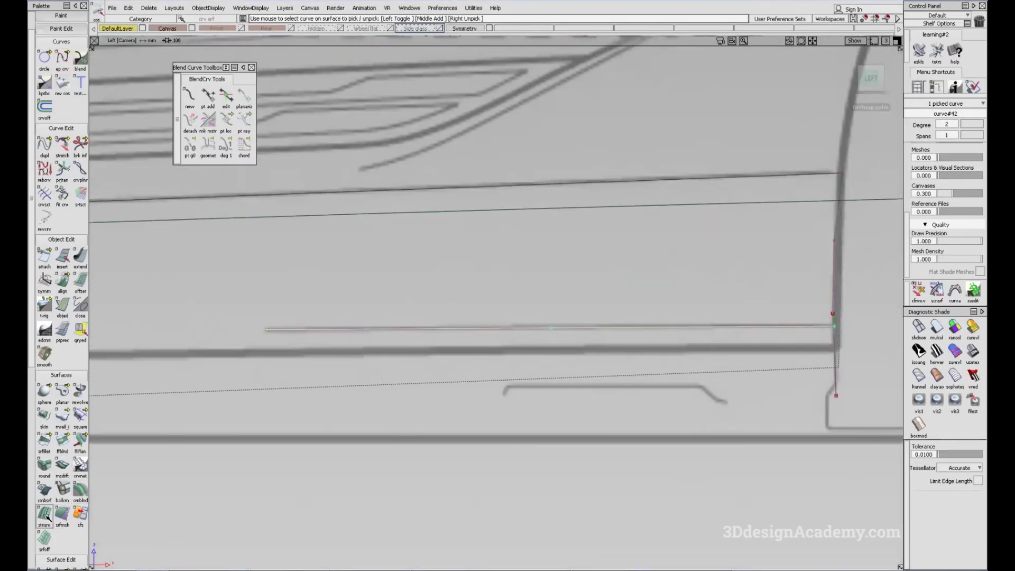
{"action": "scroll", "coordinate": [47, 517], "scroll_direction": "down", "scroll_amount": 4}
{"action": "left_click", "coordinate": [44, 486]}
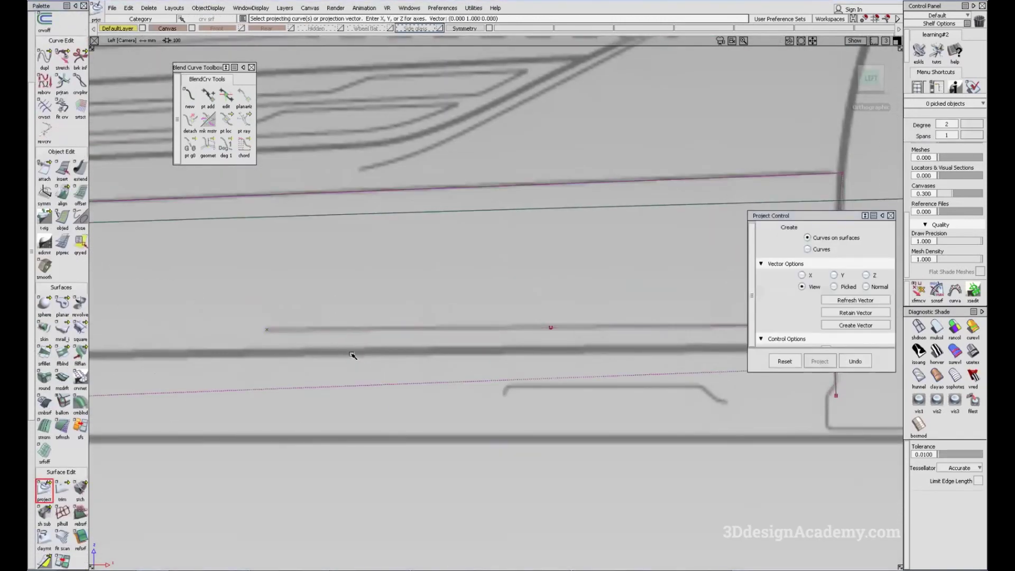
{"action": "middle_click_drag", "start_coordinate": [352, 355], "coordinate": [367, 362], "text": "alt+shift"}
{"action": "left_click_drag", "start_coordinate": [370, 363], "coordinate": [399, 448], "text": "ctrl+shift"}
- Stretch the front end of the lower sill curve onto the projected curve on the sill surface, and shade the surfaces
{"action": "left_click", "coordinate": [64, 65]}
{"action": "left_click_drag", "start_coordinate": [359, 323], "coordinate": [297, 369], "text": "alt+shift"}
{"action": "left_click", "coordinate": [292, 378]}
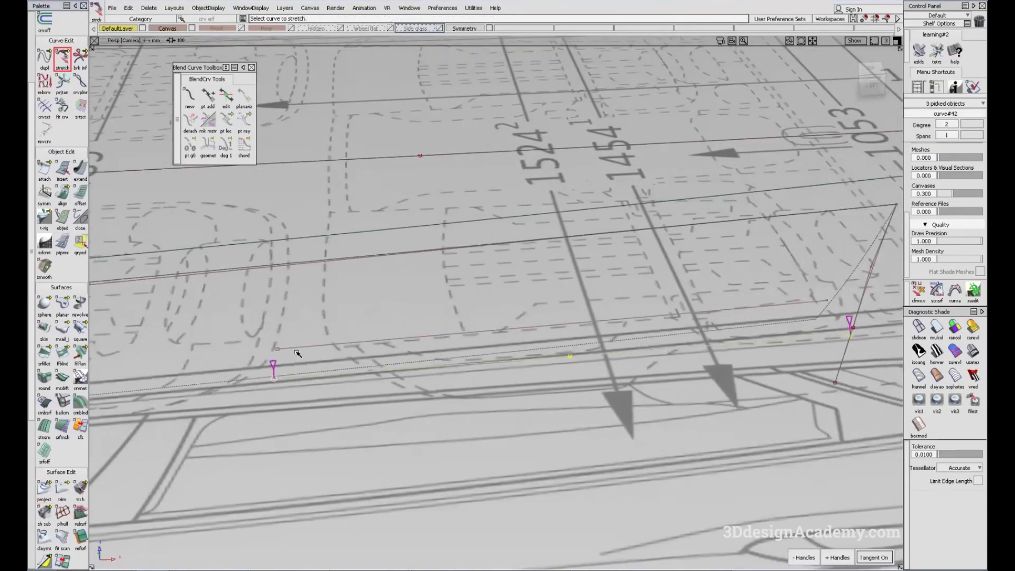
{"action": "left_click_drag", "start_coordinate": [511, 419], "coordinate": [516, 302], "text": "ctrl+shift"}
{"action": "left_click_drag", "start_coordinate": [646, 364], "coordinate": [600, 300], "text": "alt+shift"}
{"action": "left_click", "coordinate": [936, 329]}
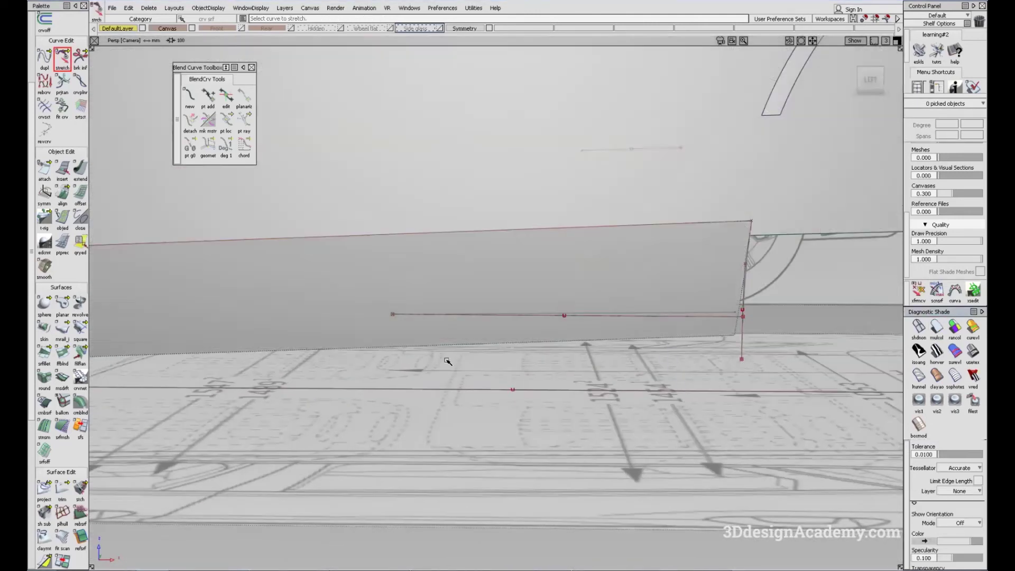
{"action": "key", "text": "F6"}
{"action": "mouse_move", "coordinate": [449, 346]}
{"action": "middle_mouse_down", "text": "alt+shift"}
{"action": "mouse_move", "coordinate": [459, 331]}
{"action": "mouse_move", "coordinate": [481, 331]}
{"action": "middle_mouse_up", "text": "alt+shift"}
{"action": "left_click_drag", "start_coordinate": [476, 376], "coordinate": [421, 300], "text": "ctrl+shift"}
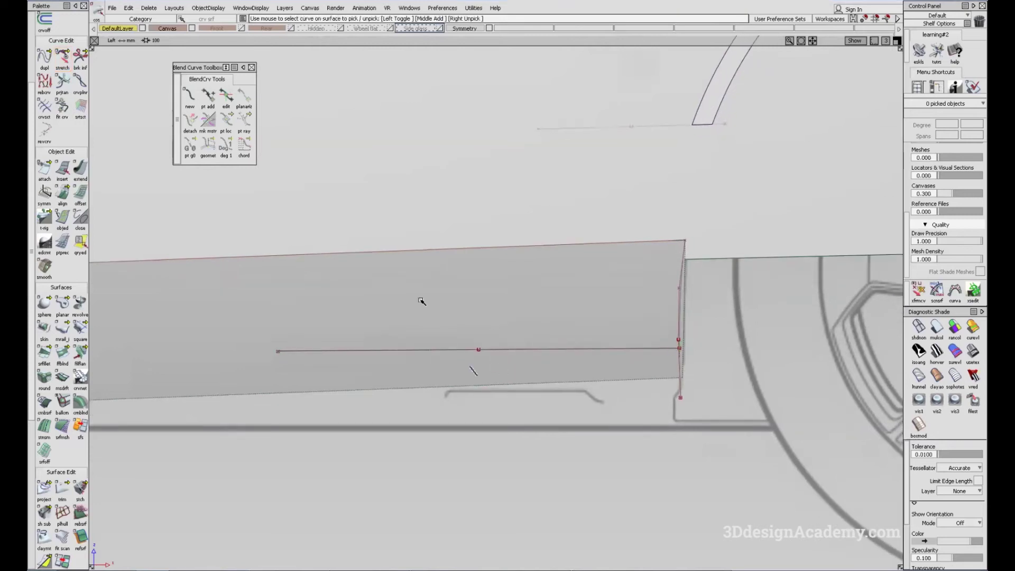
- Sweep the fitted curve's upper part along the lower sill curve as a Monorail surface, with rail degree 2, generation degree 3 and single spans
{"action": "left_click", "coordinate": [63, 332]}
{"action": "left_click", "coordinate": [746, 300]}
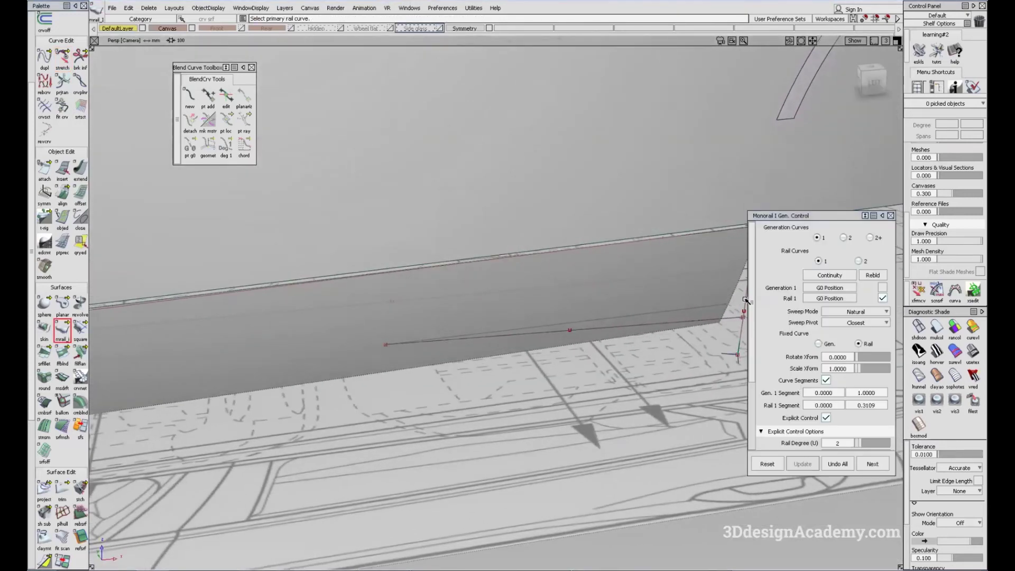
{"action": "left_click", "coordinate": [732, 320]}
{"action": "left_click_drag", "start_coordinate": [731, 320], "coordinate": [665, 363], "text": "alt+shift"}
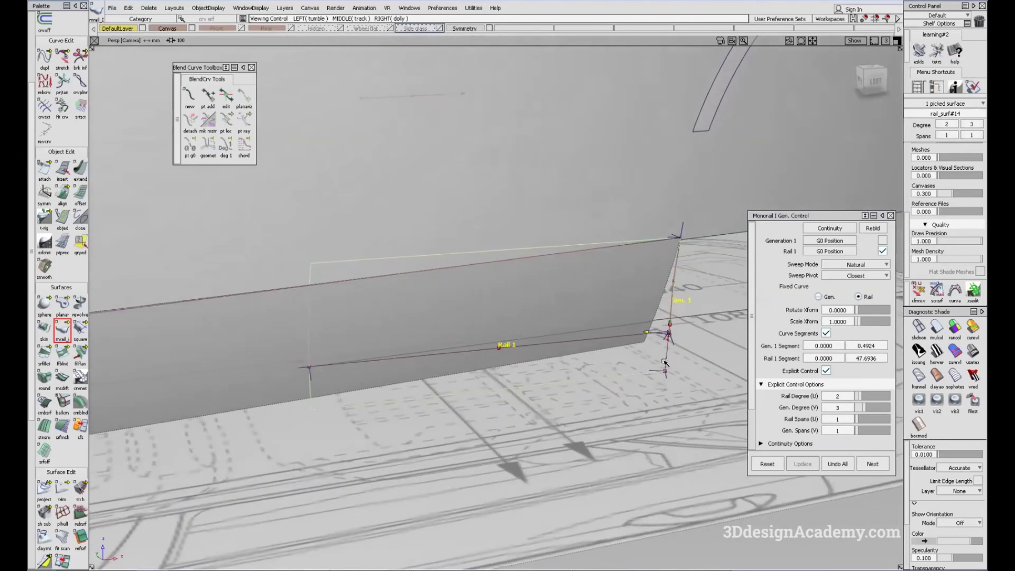
{"action": "left_click", "coordinate": [666, 363]}
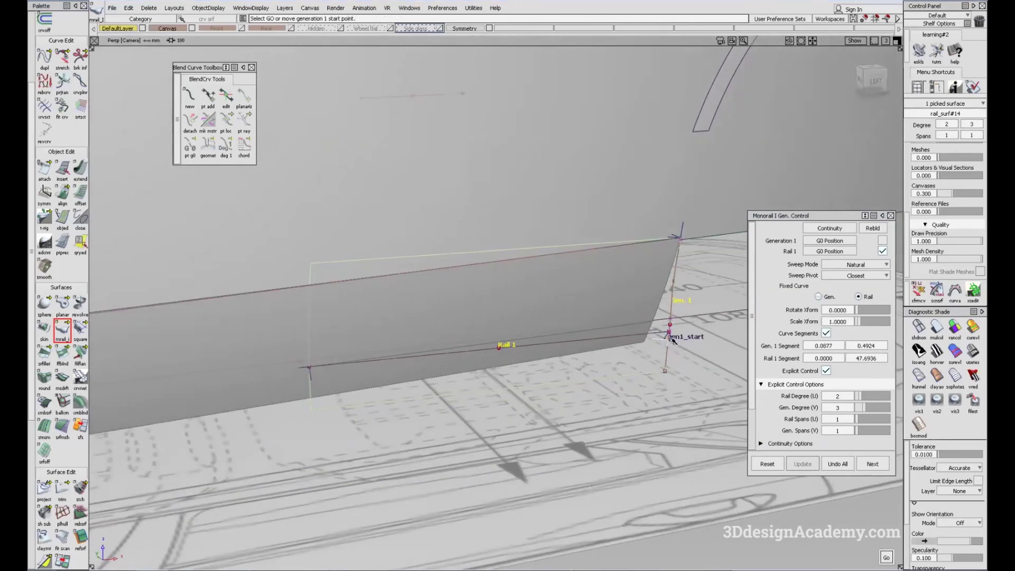
{"action": "left_click_drag", "start_coordinate": [672, 331], "coordinate": [673, 283], "text": "alt+shift"}
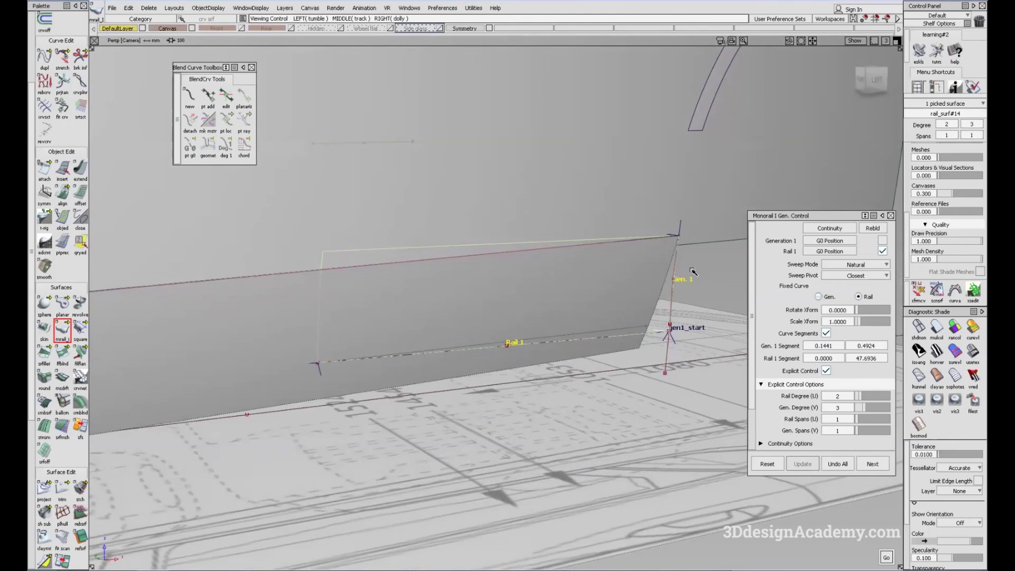
{"action": "left_click_drag", "start_coordinate": [674, 305], "coordinate": [707, 264], "text": "alt+shift"}
{"action": "left_click_drag", "start_coordinate": [458, 372], "coordinate": [648, 240], "text": "alt+shift"}
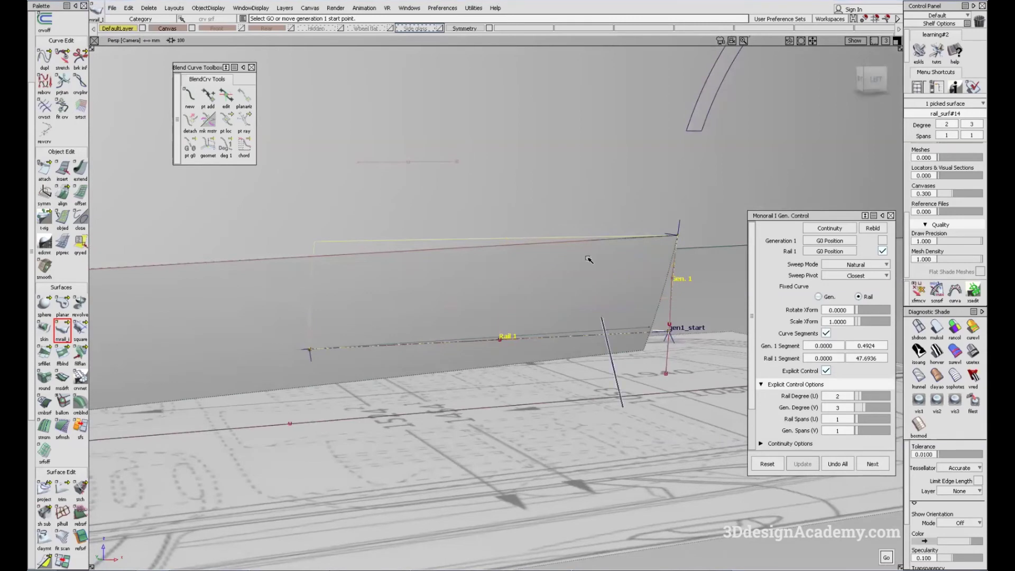
{"action": "left_click_drag", "start_coordinate": [589, 259], "coordinate": [584, 241], "text": "ctrl+shift"}
- Shade the surfaces and compare the rear sill section with the side reference photo
{"action": "left_click", "coordinate": [936, 327]}
{"action": "mouse_move", "coordinate": [587, 312]}
{"action": "left_mouse_down", "text": "alt+shift"}
{"action": "mouse_move", "coordinate": [680, 227]}
{"action": "mouse_move", "coordinate": [610, 291]}
{"action": "mouse_move", "coordinate": [534, 269]}
{"action": "left_mouse_up", "text": "alt+shift"}
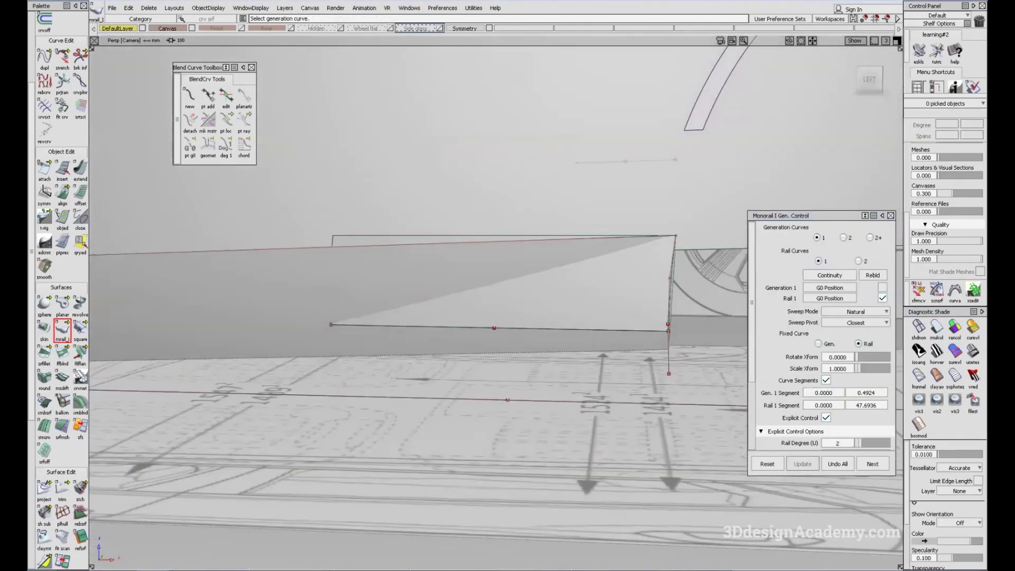
{"action": "key", "text": "alt+Tab"}
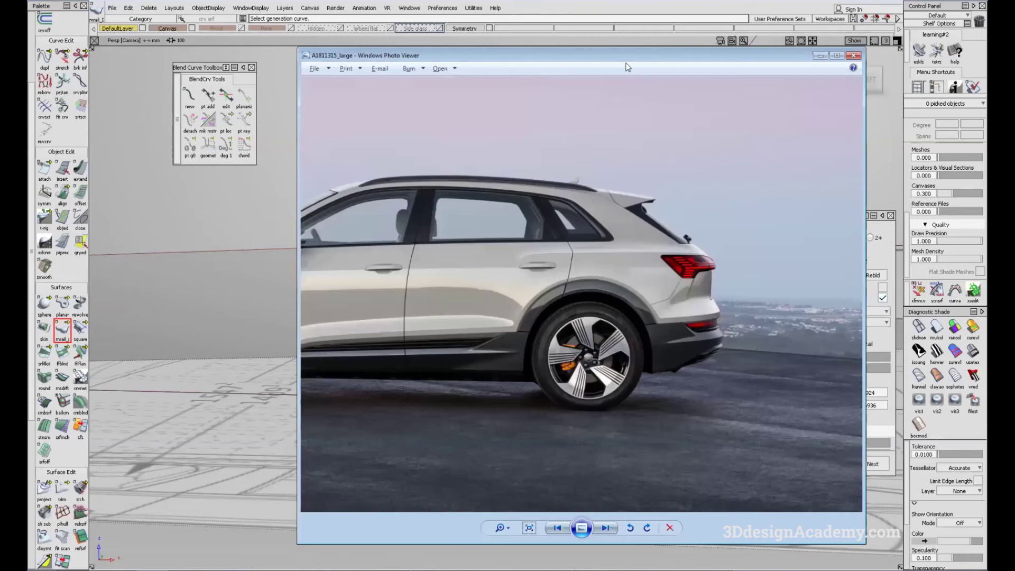
{"action": "key", "text": "alt+Tab"}
{"action": "left_click_drag", "start_coordinate": [578, 285], "coordinate": [614, 363], "text": "alt+shift"}
{"action": "left_click_drag", "start_coordinate": [658, 336], "coordinate": [523, 315], "text": "alt+shift"}
{"action": "right_click_drag", "start_coordinate": [510, 292], "coordinate": [449, 296], "text": "alt+shift"}
{"action": "left_click_drag", "start_coordinate": [449, 296], "coordinate": [464, 338], "text": "alt+shift"}
{"action": "left_click", "coordinate": [421, 288]}
{"action": "left_click", "coordinate": [485, 334]}
{"action": "left_click", "coordinate": [475, 393]}
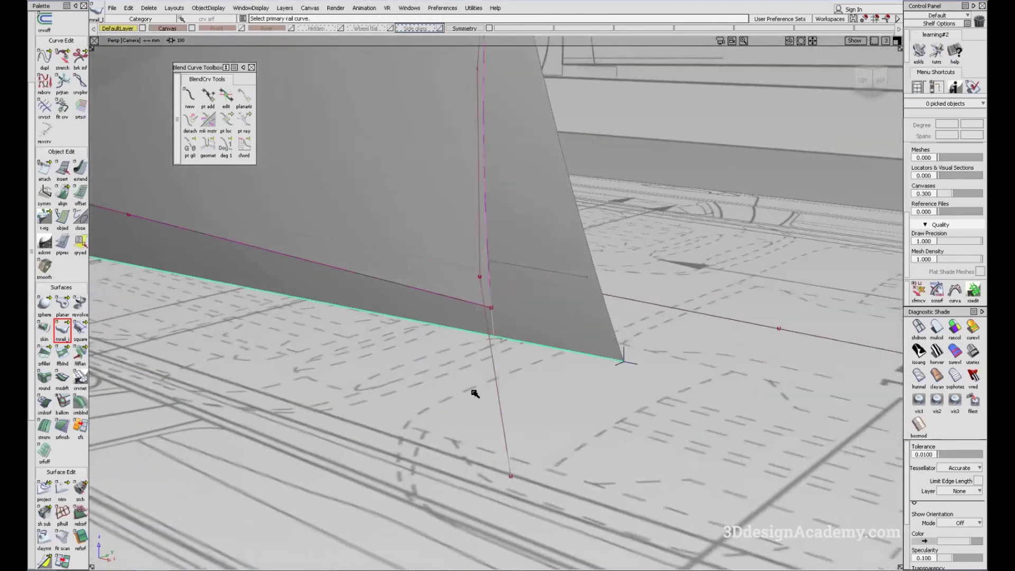
{"action": "left_click_drag", "start_coordinate": [472, 382], "coordinate": [470, 378], "text": "ctrl+shift"}
- Duplicate the fitted arch curve in place at the sill's rear end
{"action": "left_click_drag", "start_coordinate": [473, 388], "coordinate": [502, 407], "text": "ctrl+shift"}
{"action": "left_click_drag", "start_coordinate": [505, 410], "coordinate": [539, 458]}
{"action": "key", "text": "ctrl+c"}
{"action": "key", "text": "ctrl+v"}
- Shorten the duplicated curve from its upper end with Extend, down to the new rail surface's lower rear corner
{"action": "left_click", "coordinate": [82, 179]}
{"action": "left_click", "coordinate": [81, 169]}
{"action": "left_click_drag", "start_coordinate": [467, 152], "coordinate": [478, 114], "text": "alt+shift"}
{"action": "left_click", "coordinate": [478, 109]}
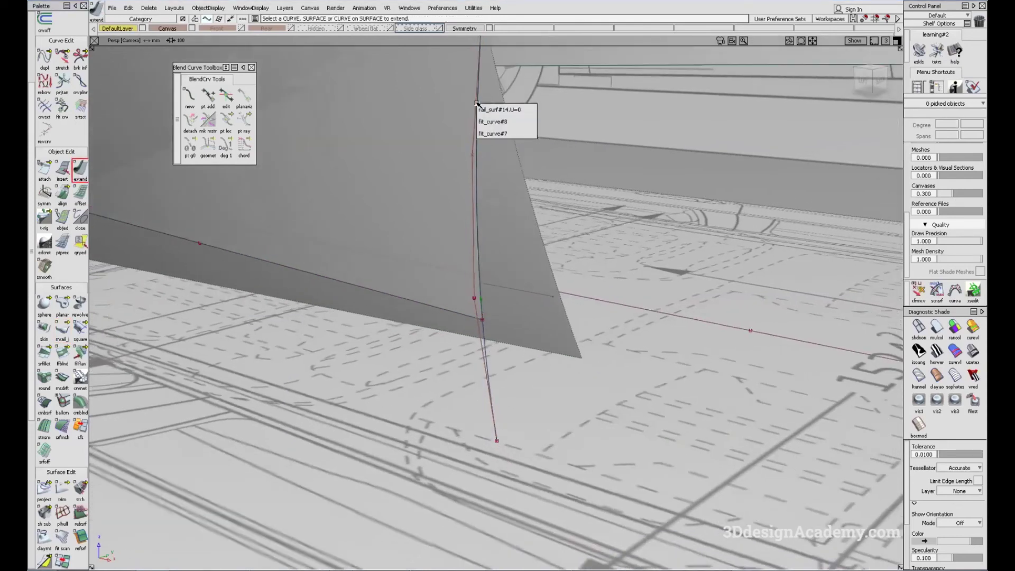
{"action": "left_click", "coordinate": [490, 122]}
{"action": "left_click", "coordinate": [497, 332], "text": "ctrl"}
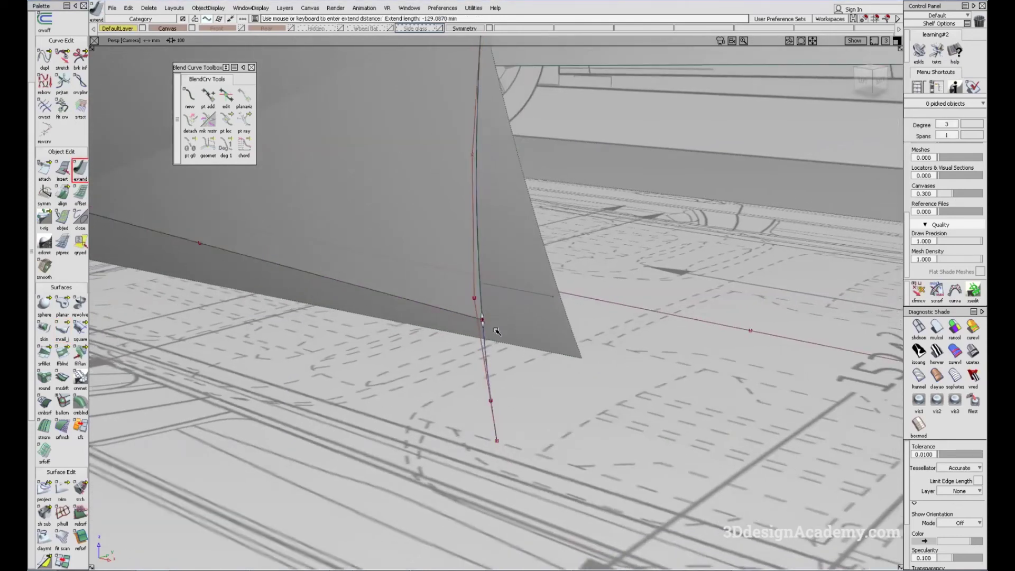
- Stretch the shortened curve's bottom end so it leans inward beneath the rail surface's lower rear corner
{"action": "left_click", "coordinate": [67, 63]}
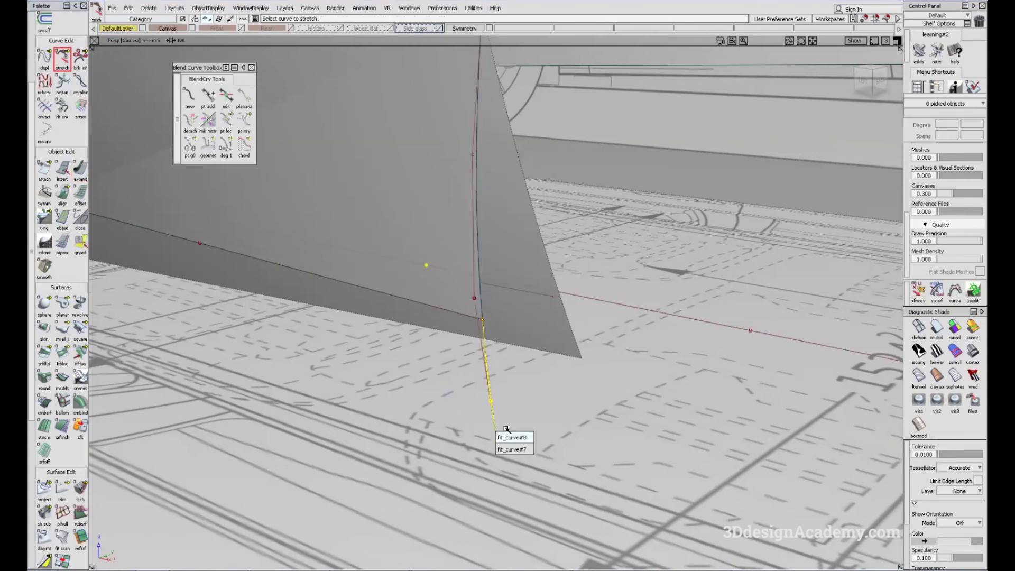
{"action": "left_click", "coordinate": [503, 437]}
{"action": "left_click_drag", "start_coordinate": [651, 357], "coordinate": [465, 385], "text": "alt+shift"}
{"action": "left_click", "coordinate": [321, 329]}
{"action": "left_click_drag", "start_coordinate": [322, 328], "coordinate": [543, 292], "text": "alt+shift"}
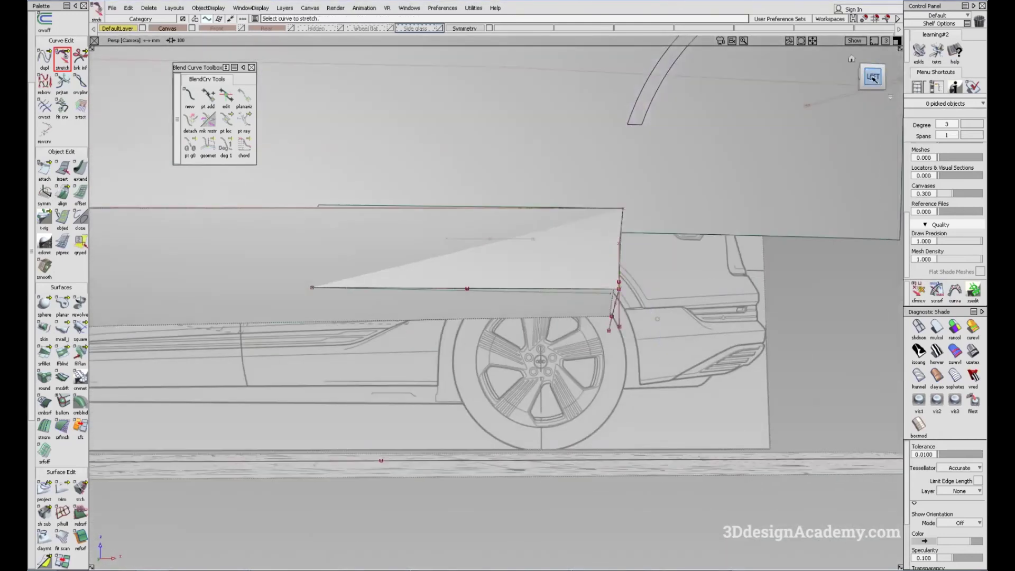
- In the left view, shorten the stretched curve from its bottom end with Extend to about the blueprint's thick sill line
{"action": "left_click", "coordinate": [872, 77]}
{"action": "left_click", "coordinate": [918, 327]}
{"action": "mouse_move", "coordinate": [619, 288]}
{"action": "right_mouse_down", "text": "alt+shift"}
{"action": "mouse_move", "coordinate": [611, 322]}
{"action": "mouse_move", "coordinate": [628, 330]}
{"action": "right_mouse_up", "text": "alt+shift"}
{"action": "middle_click_drag", "start_coordinate": [594, 349], "coordinate": [620, 356], "text": "alt+shift"}
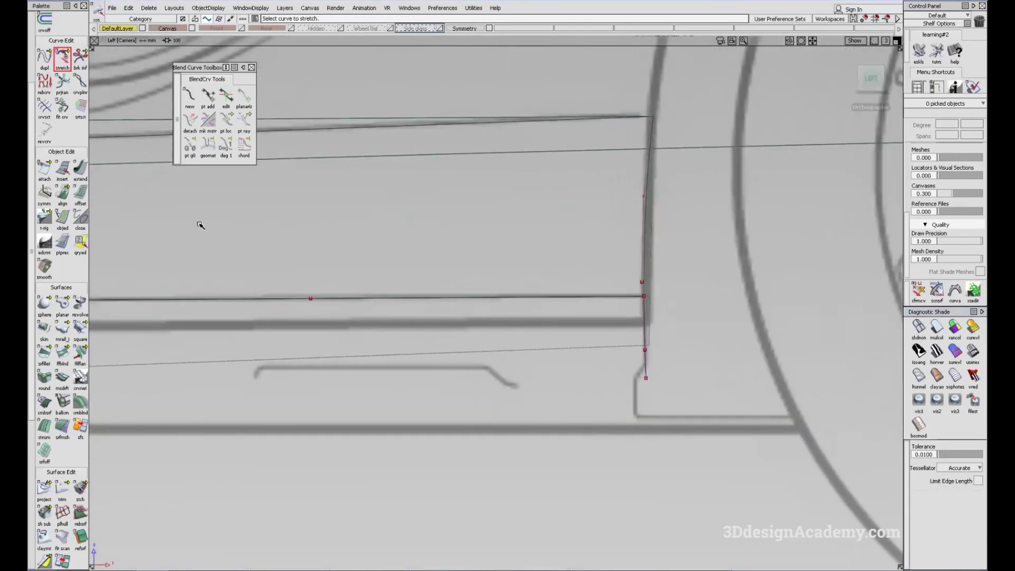
{"action": "left_click", "coordinate": [79, 172]}
{"action": "left_click", "coordinate": [645, 364]}
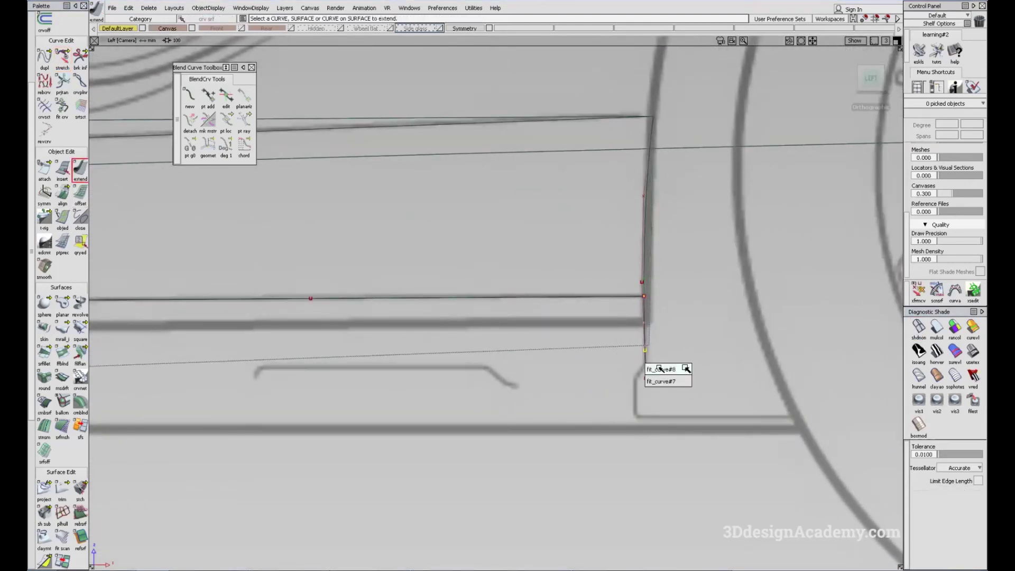
{"action": "left_click", "coordinate": [657, 369]}
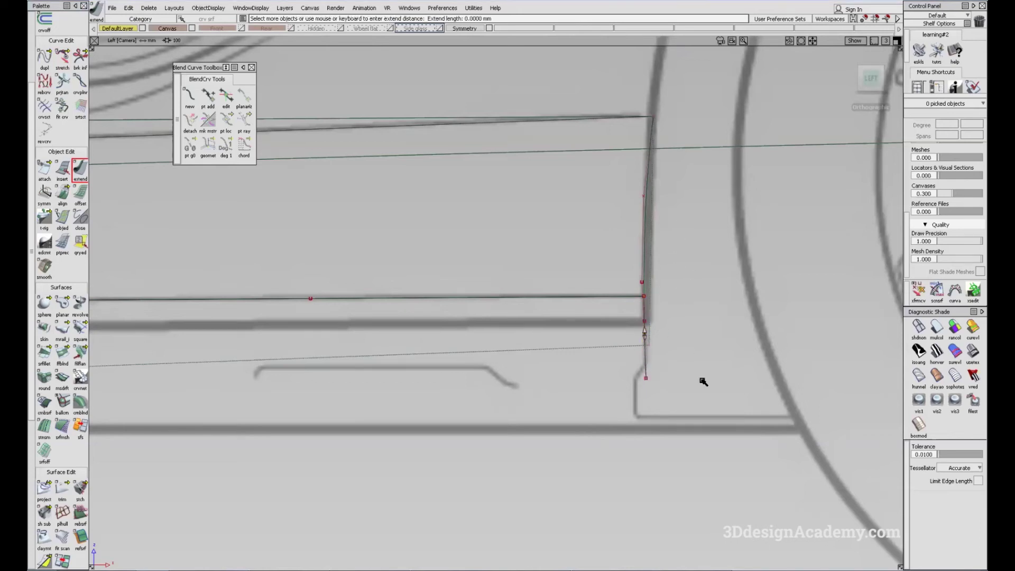
- Examine the rail surface and the shortened lower curve against the sill lines of the side blueprint
{"action": "right_click_drag", "start_coordinate": [691, 346], "coordinate": [266, 374], "text": "alt+shift"}
{"action": "middle_click_drag", "start_coordinate": [267, 374], "coordinate": [340, 380], "text": "alt+shift"}
{"action": "middle_click_drag", "start_coordinate": [302, 319], "coordinate": [355, 345], "text": "alt+shift"}
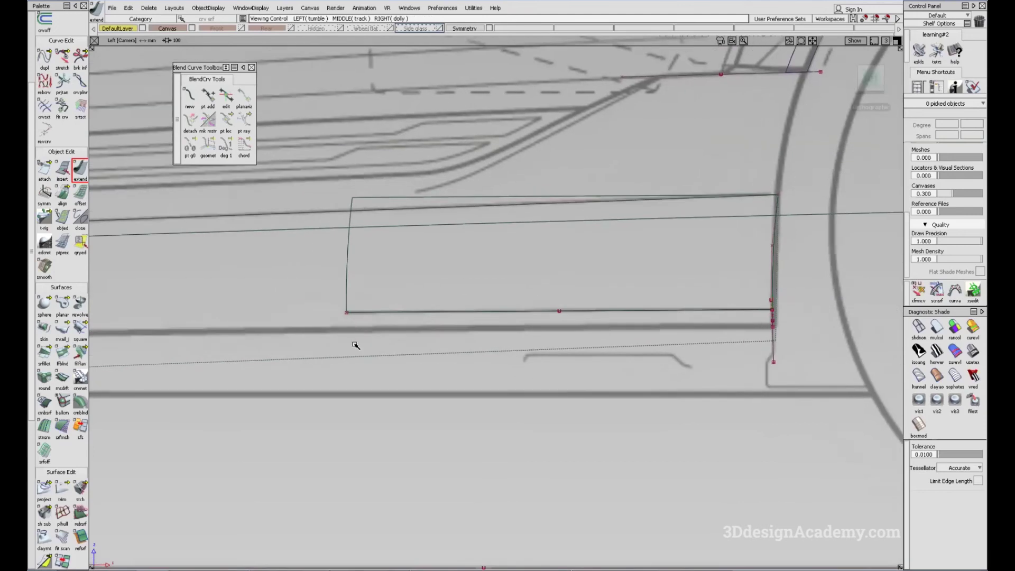
{"action": "left_click", "coordinate": [604, 311]}
{"action": "left_click_drag", "start_coordinate": [354, 389], "coordinate": [313, 322], "text": "ctrl+shift"}
{"action": "middle_click_drag", "start_coordinate": [314, 327], "coordinate": [664, 301], "text": "alt+shift"}
{"action": "right_click_drag", "start_coordinate": [664, 301], "coordinate": [459, 321], "text": "alt+shift"}
{"action": "middle_click_drag", "start_coordinate": [771, 307], "coordinate": [442, 322], "text": "alt+shift"}
{"action": "right_click_drag", "start_coordinate": [306, 334], "coordinate": [421, 329], "text": "alt+shift"}
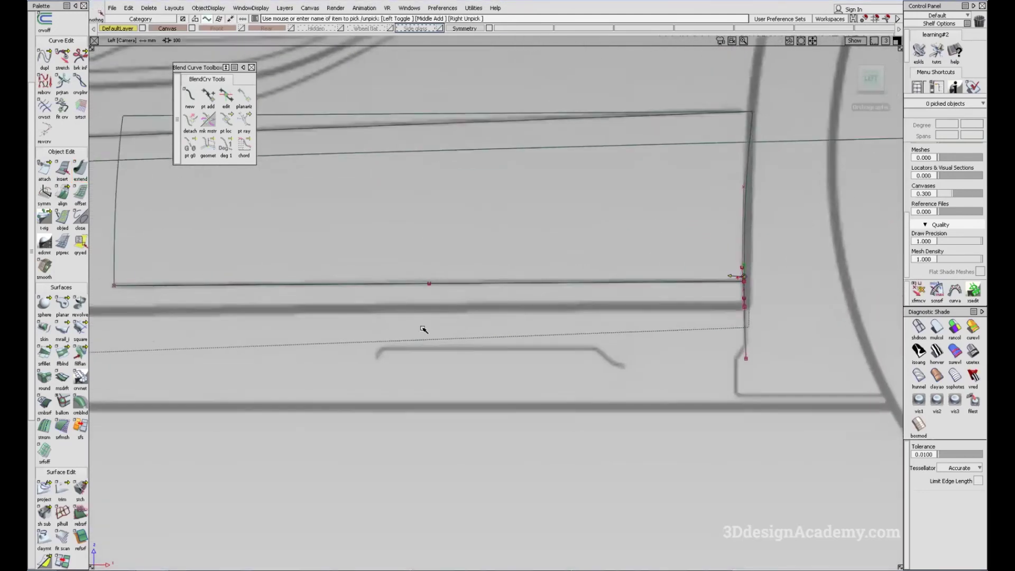
- In the left view, project the straight line along the rear rail surface's lower edge onto the large sill surface
{"action": "middle_click_drag", "start_coordinate": [394, 328], "coordinate": [679, 317], "text": "alt+shift"}
{"action": "scroll", "coordinate": [73, 62], "scroll_direction": "up", "scroll_amount": 3}
{"action": "left_click", "coordinate": [62, 87]}
{"action": "left_click", "coordinate": [400, 275]}
{"action": "left_click_drag", "start_coordinate": [399, 390], "coordinate": [346, 241], "text": "ctrl+shift"}
{"action": "scroll", "coordinate": [47, 517], "scroll_direction": "down", "scroll_amount": 3}
{"action": "left_click", "coordinate": [45, 499]}
{"action": "left_click", "coordinate": [424, 315]}
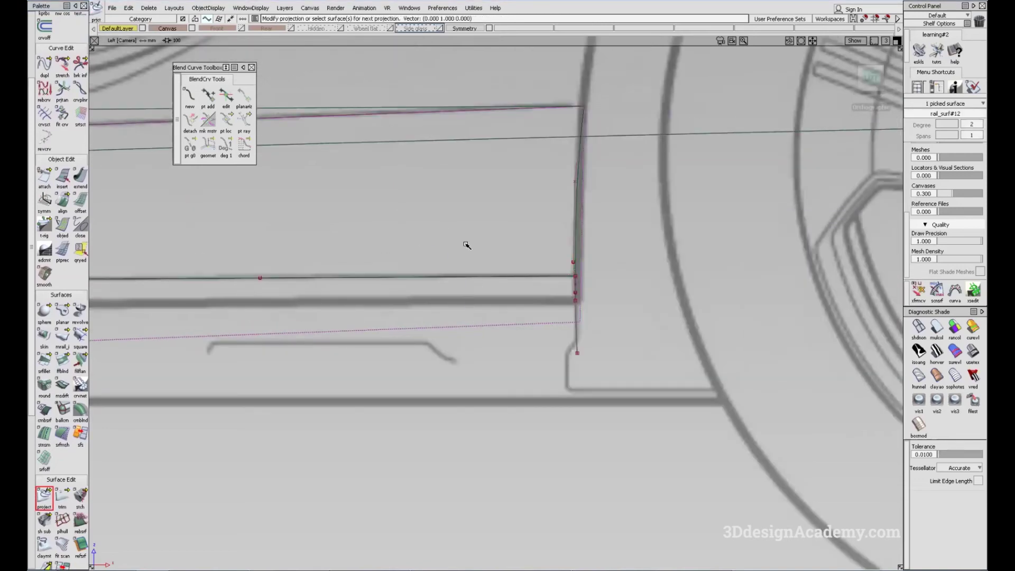
{"action": "left_click_drag", "start_coordinate": [467, 245], "coordinate": [465, 201], "text": "ctrl+shift"}
- Duplicate the straight curve along the rail surface's lower edge and place the copy at the short leaning curve's bottom end
{"action": "left_click", "coordinate": [493, 276]}
{"action": "left_click_drag", "start_coordinate": [617, 265], "coordinate": [465, 332], "text": "alt+shift"}
{"action": "key", "text": "ctrl+c"}
{"action": "key", "text": "ctrl+v"}
{"action": "left_click", "coordinate": [588, 288], "text": "ctrl"}
{"action": "left_click_drag", "start_coordinate": [310, 335], "coordinate": [661, 263], "text": "alt+shift"}
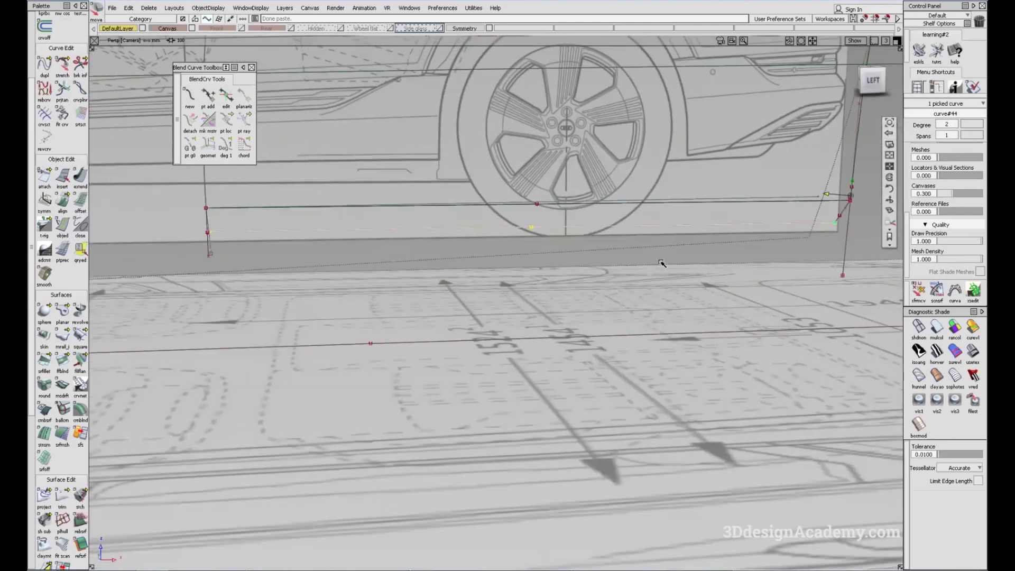
{"action": "left_click_drag", "start_coordinate": [822, 127], "coordinate": [828, 65], "text": "ctrl+shift"}
{"action": "left_click", "coordinate": [869, 81]}
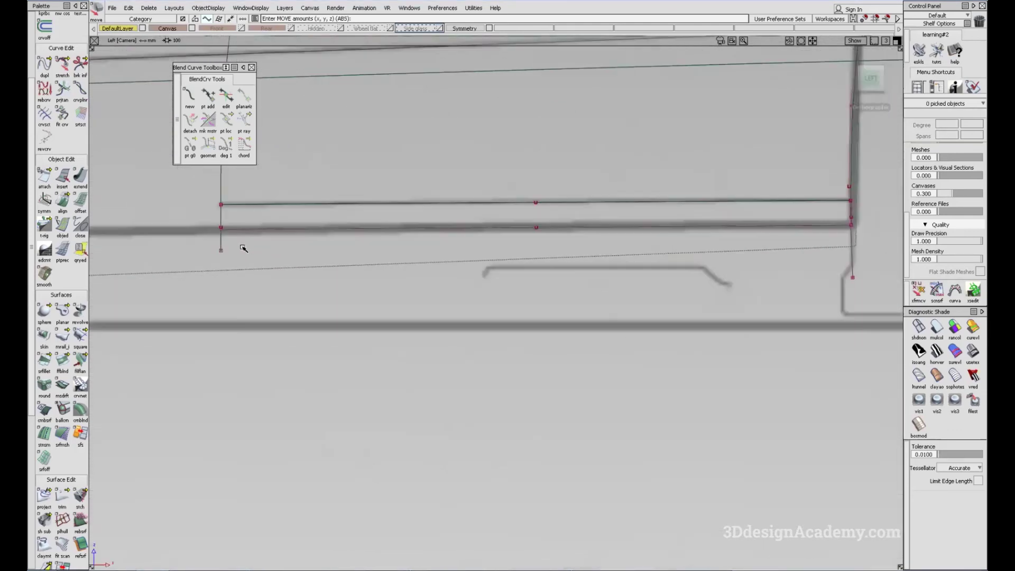
- Stretch the copied curve's front end onto the short front curve, at the blueprint's thick sill line
{"action": "left_click_drag", "start_coordinate": [318, 373], "coordinate": [291, 287], "text": "ctrl+shift"}
{"action": "left_click_drag", "start_coordinate": [299, 254], "coordinate": [368, 302], "text": "ctrl+shift"}
{"action": "left_click_drag", "start_coordinate": [357, 272], "coordinate": [301, 212]}
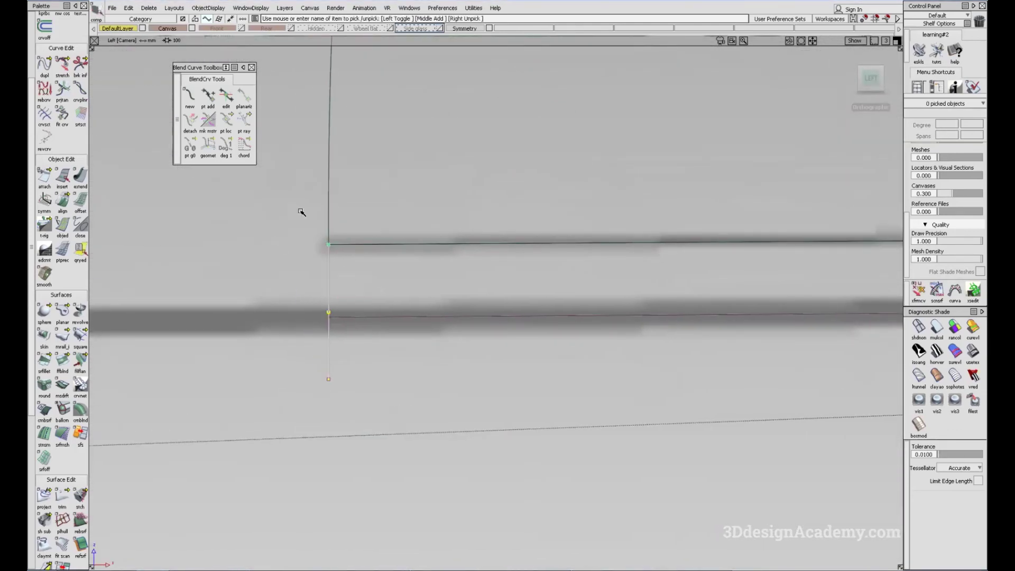
{"action": "left_click_drag", "start_coordinate": [337, 302], "coordinate": [354, 344], "text": "ctrl+shift"}
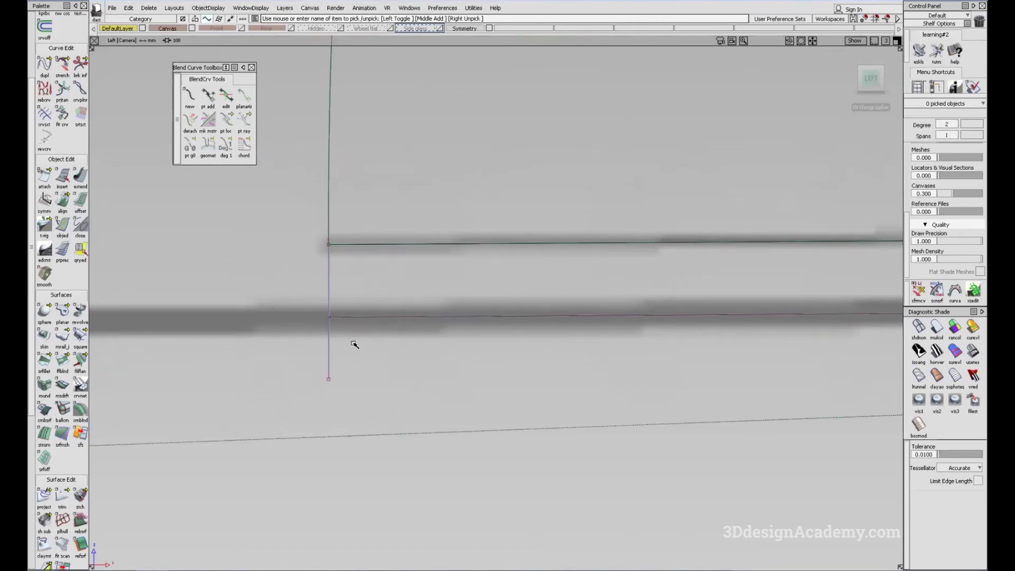
{"action": "left_click", "coordinate": [63, 65]}
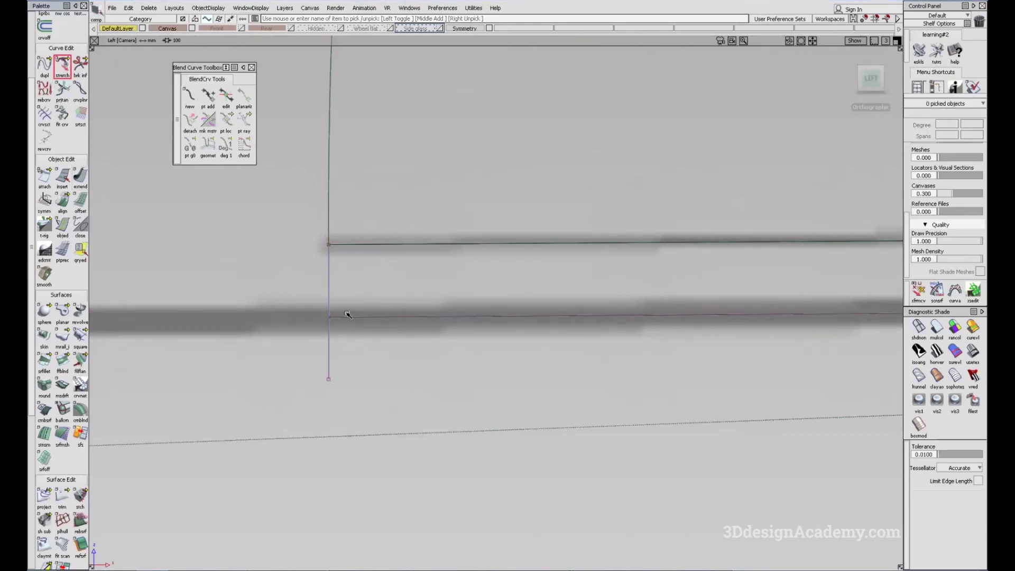
{"action": "left_click", "coordinate": [341, 318]}
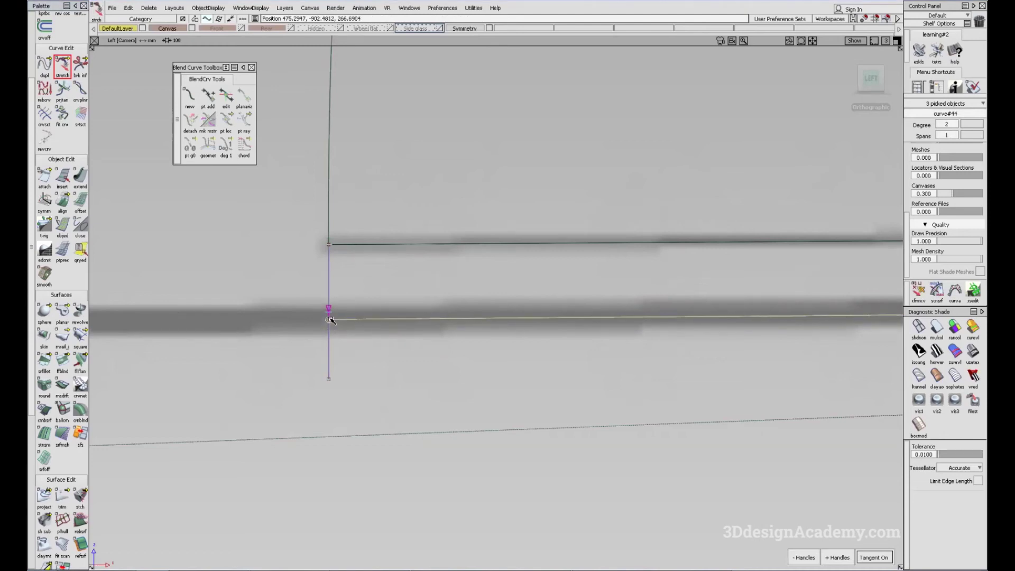
{"action": "right_click_drag", "start_coordinate": [330, 319], "coordinate": [365, 332], "text": "alt+shift"}
{"action": "mouse_move", "coordinate": [349, 327]}
{"action": "left_mouse_down"}
{"action": "mouse_move", "coordinate": [332, 324]}
{"action": "mouse_move", "coordinate": [352, 323]}
{"action": "left_mouse_up"}
{"action": "mouse_move", "coordinate": [376, 331]}
{"action": "right_mouse_down", "text": "alt+shift"}
{"action": "mouse_move", "coordinate": [315, 417]}
{"action": "mouse_move", "coordinate": [257, 449]}
{"action": "right_mouse_up", "text": "alt+shift"}
{"action": "left_click_drag", "start_coordinate": [544, 324], "coordinate": [390, 295], "text": "ctrl+shift"}
{"action": "left_click_drag", "start_coordinate": [365, 459], "coordinate": [381, 426], "text": "alt+shift"}
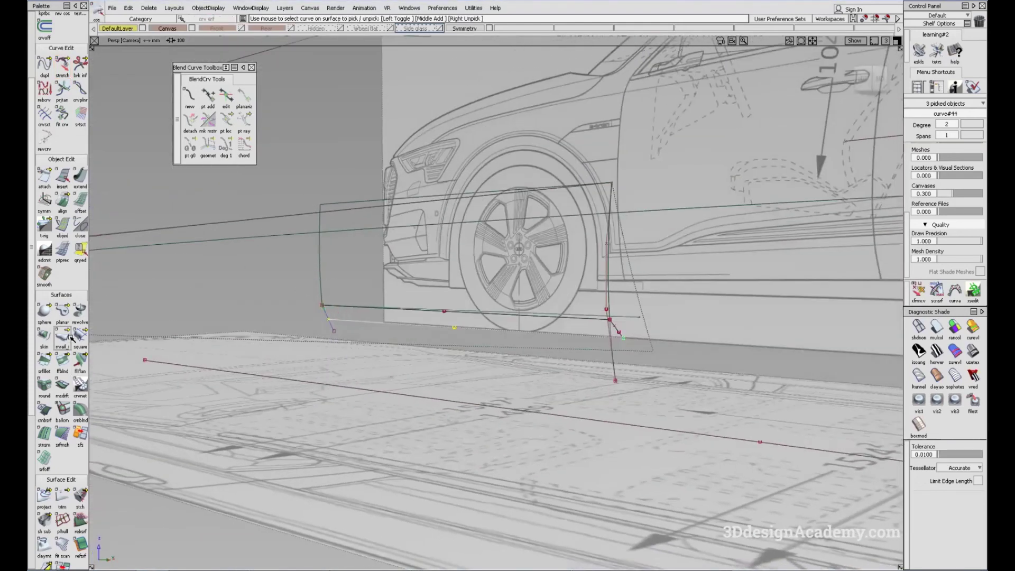
- Build a Square surface between the rail surface's lower edge, the copied curve and the short curves at both ends
{"action": "left_click", "coordinate": [70, 337]}
{"action": "left_click", "coordinate": [80, 337]}
{"action": "left_click_drag", "start_coordinate": [331, 312], "coordinate": [333, 310], "text": "alt+shift"}
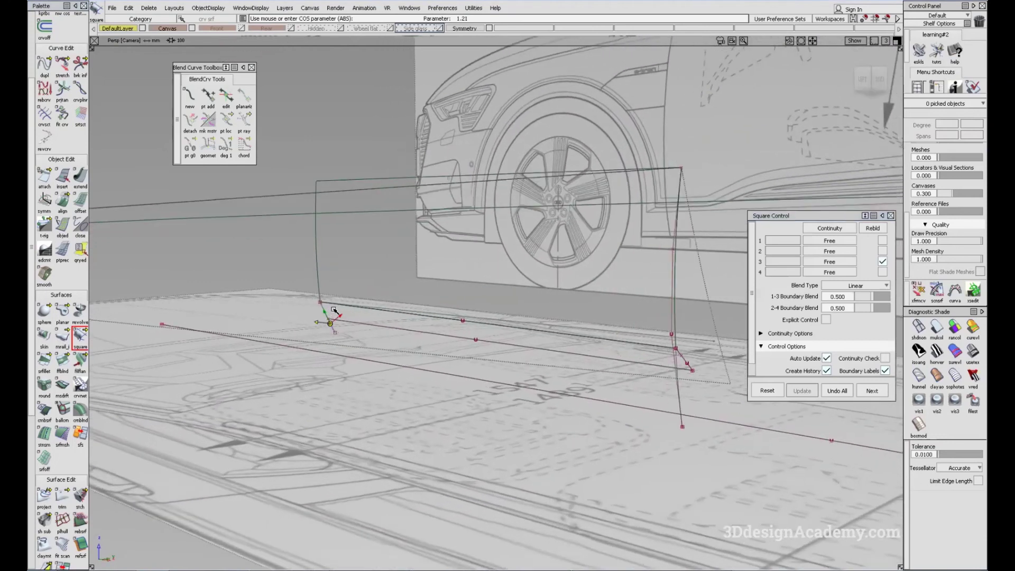
{"action": "left_click", "coordinate": [486, 325]}
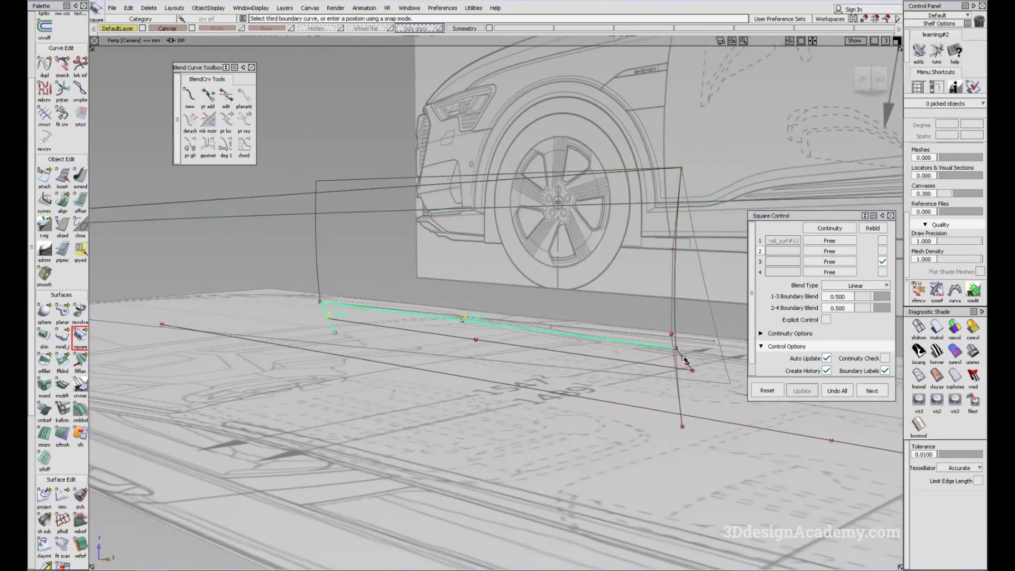
{"action": "left_click", "coordinate": [435, 336]}
{"action": "left_click_drag", "start_coordinate": [315, 319], "coordinate": [340, 299], "text": "alt+shift"}
{"action": "key", "text": "ctrl+5"}
{"action": "left_click", "coordinate": [883, 262]}
{"action": "left_click", "coordinate": [885, 263]}
- Examine the new turned-under surface against the neighbouring sill surfaces, shaded and from the left side
{"action": "left_click_drag", "start_coordinate": [411, 370], "coordinate": [461, 336], "text": "alt+shift"}
{"action": "mouse_move", "coordinate": [461, 336]}
{"action": "left_mouse_down", "text": "ctrl+shift"}
{"action": "mouse_move", "coordinate": [534, 386]}
{"action": "mouse_move", "coordinate": [599, 282]}
{"action": "left_mouse_up", "text": "ctrl+shift"}
{"action": "left_click_drag", "start_coordinate": [599, 282], "coordinate": [544, 338], "text": "ctrl+shift"}
{"action": "left_click", "coordinate": [938, 327]}
{"action": "mouse_move", "coordinate": [476, 360]}
{"action": "left_mouse_down", "text": "alt+shift"}
{"action": "mouse_move", "coordinate": [435, 322]}
{"action": "mouse_move", "coordinate": [366, 305]}
{"action": "mouse_move", "coordinate": [489, 218]}
{"action": "mouse_move", "coordinate": [471, 176]}
{"action": "mouse_move", "coordinate": [552, 243]}
{"action": "mouse_move", "coordinate": [584, 290]}
{"action": "mouse_move", "coordinate": [594, 268]}
{"action": "mouse_move", "coordinate": [571, 254]}
{"action": "mouse_move", "coordinate": [281, 225]}
{"action": "mouse_move", "coordinate": [376, 276]}
{"action": "mouse_move", "coordinate": [498, 281]}
{"action": "left_mouse_up", "text": "alt+shift"}
{"action": "left_click_drag", "start_coordinate": [451, 254], "coordinate": [518, 209], "text": "alt+shift"}
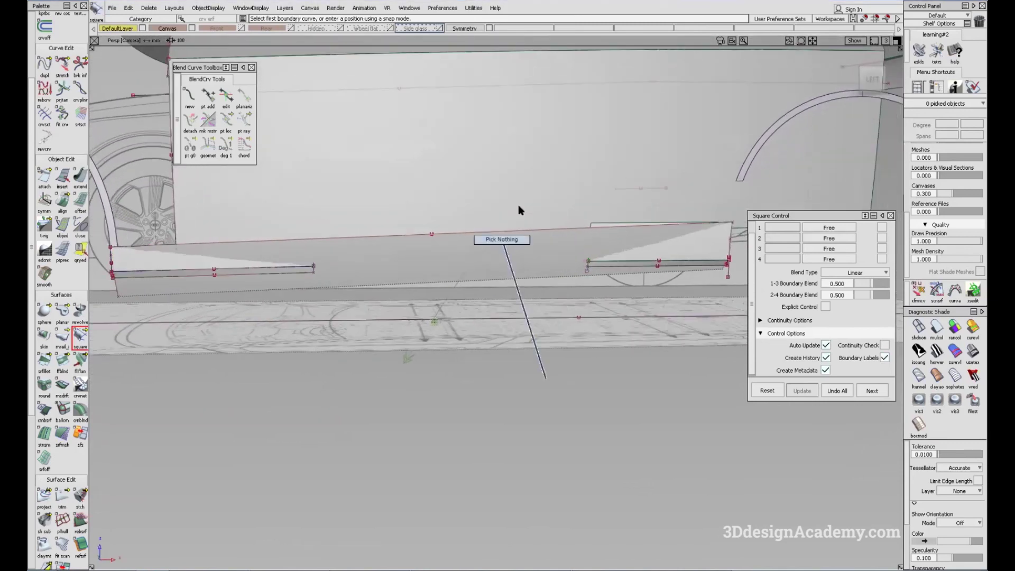
{"action": "left_click", "coordinate": [870, 78]}
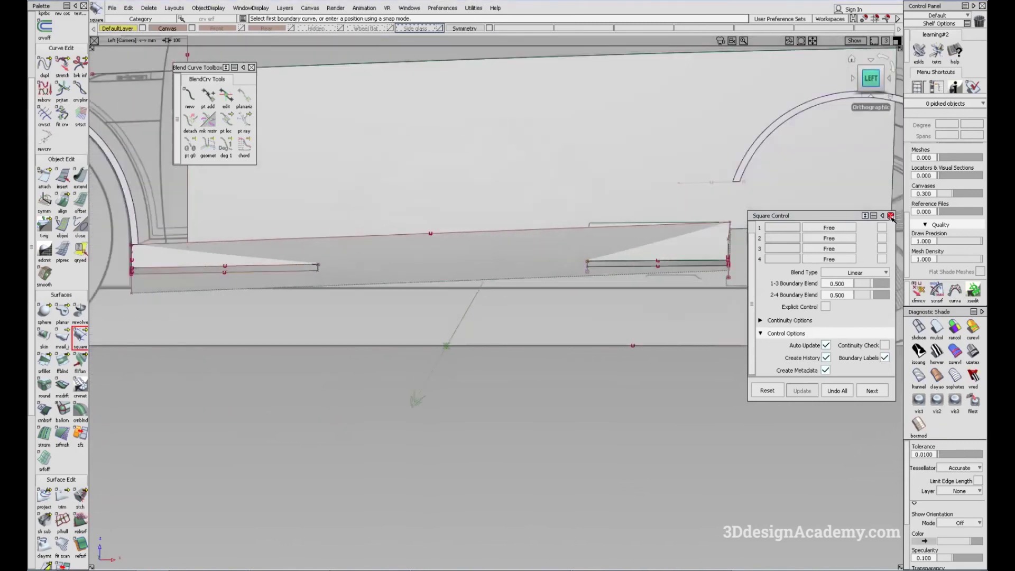
{"action": "left_click", "coordinate": [890, 216]}
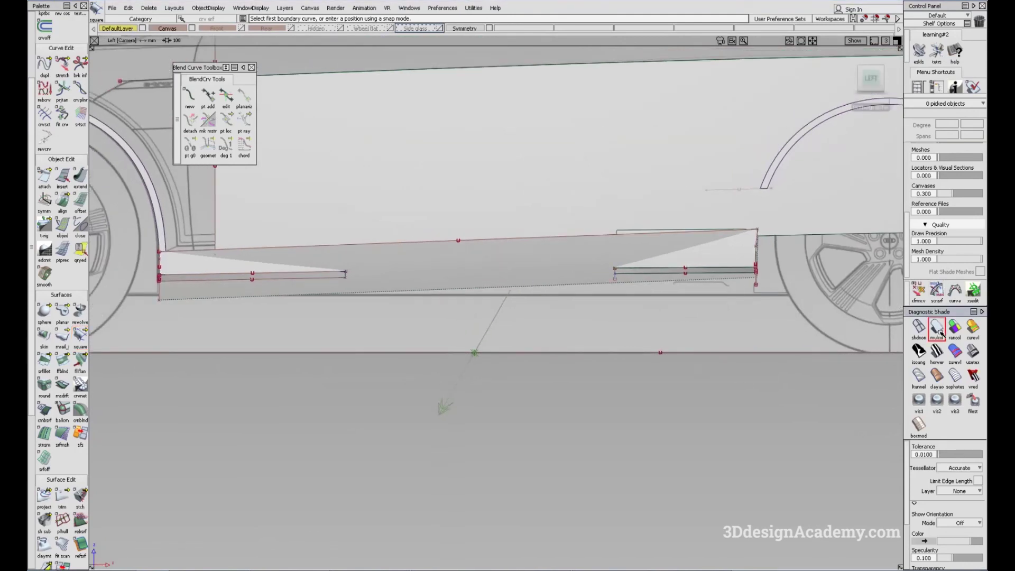
{"action": "left_click", "coordinate": [921, 333]}
{"action": "left_click_drag", "start_coordinate": [419, 272], "coordinate": [417, 274], "text": "ctrl+shift"}
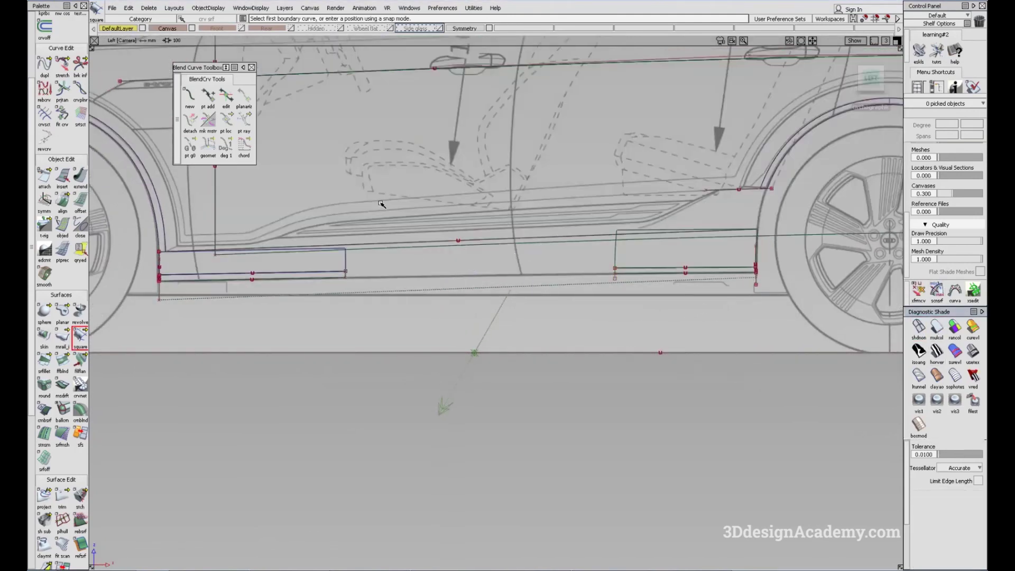
- Draw an edit-point curve joining the front and rear lower surfaces' facing bottom corners, and project it onto the large sill surface
{"action": "scroll", "coordinate": [69, 83], "scroll_direction": "up", "scroll_amount": 4}
{"action": "left_click", "coordinate": [62, 85]}
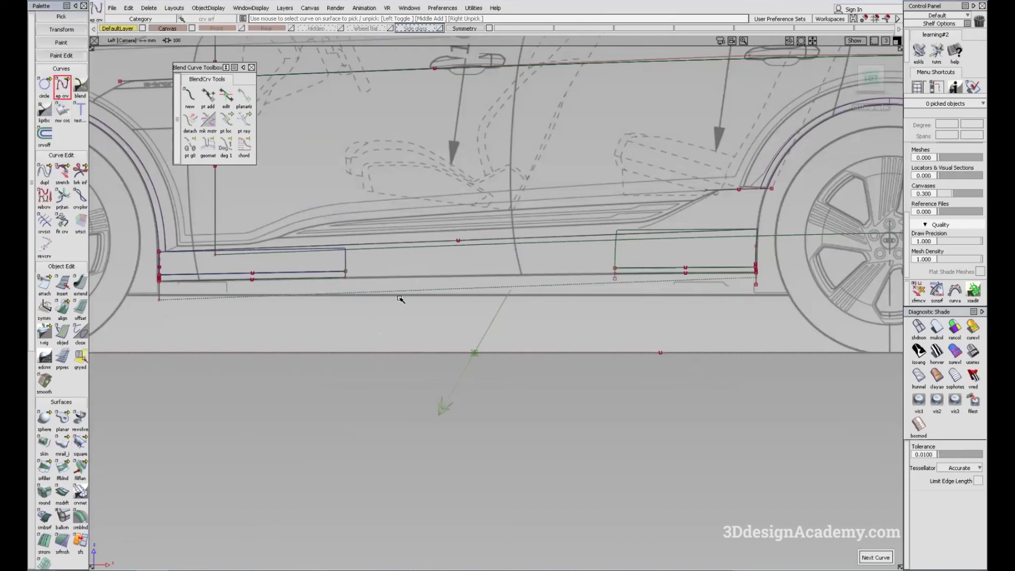
{"action": "left_click", "coordinate": [351, 278]}
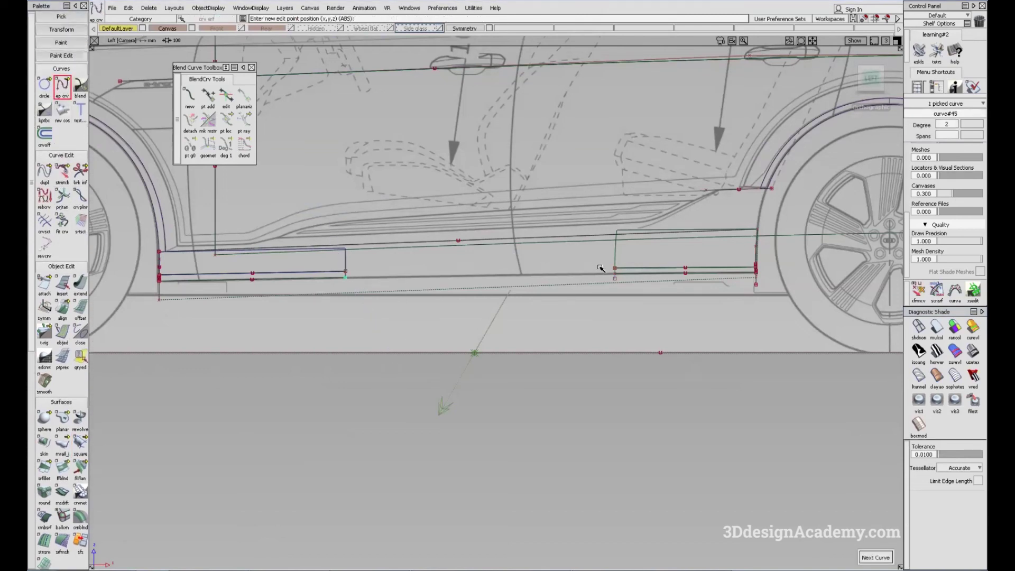
{"action": "left_click", "coordinate": [503, 304]}
{"action": "scroll", "coordinate": [58, 492], "scroll_direction": "down", "scroll_amount": 3}
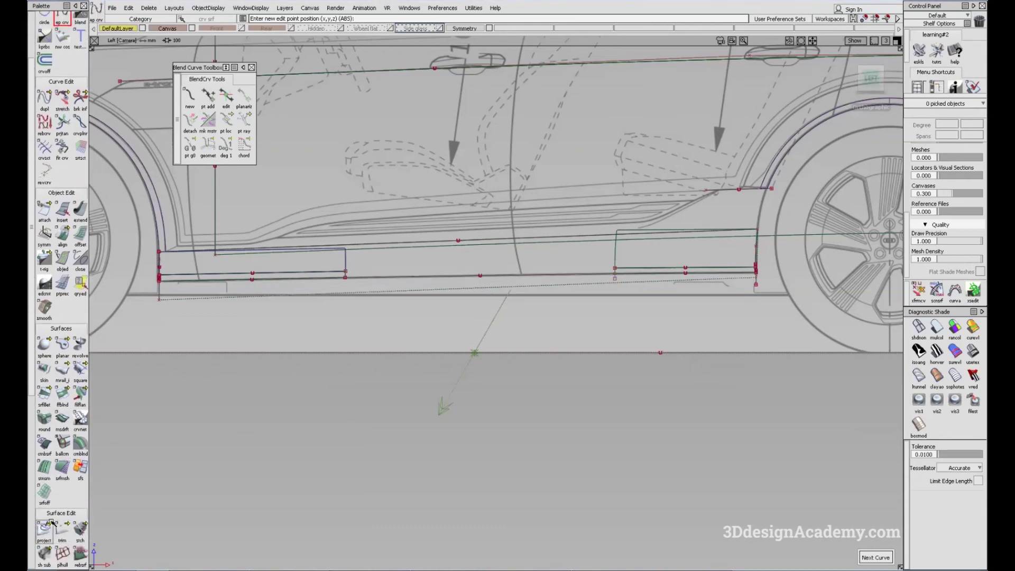
{"action": "left_click", "coordinate": [573, 272]}
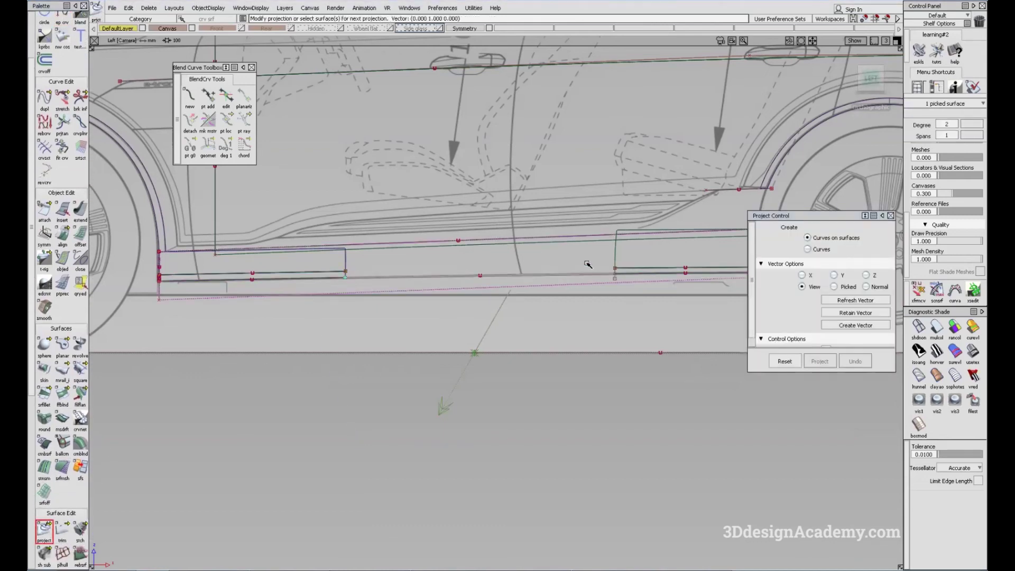
{"action": "left_click_drag", "start_coordinate": [531, 255], "coordinate": [561, 342], "text": "ctrl+shift"}
- Shade the model and intersect the large sill surface with the adjoining lower side surfaces
{"action": "mouse_move", "coordinate": [408, 376]}
{"action": "left_mouse_down", "text": "alt+shift"}
{"action": "mouse_move", "coordinate": [508, 269]}
{"action": "mouse_move", "coordinate": [446, 318]}
{"action": "left_mouse_up", "text": "alt+shift"}
{"action": "left_click", "coordinate": [935, 329]}
{"action": "left_click_drag", "start_coordinate": [349, 296], "coordinate": [374, 396], "text": "ctrl+shift"}
{"action": "left_click", "coordinate": [62, 529]}
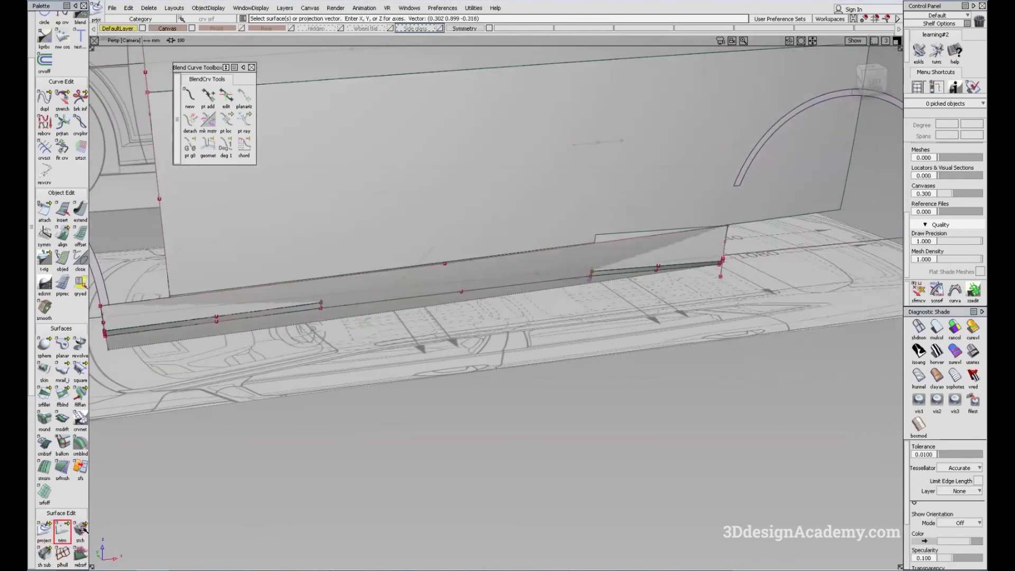
{"action": "left_click_drag", "start_coordinate": [333, 322], "coordinate": [353, 316], "text": "alt+shift"}
{"action": "middle_click_drag", "start_coordinate": [344, 305], "coordinate": [324, 302], "text": "alt+shift"}
{"action": "left_click", "coordinate": [45, 528]}
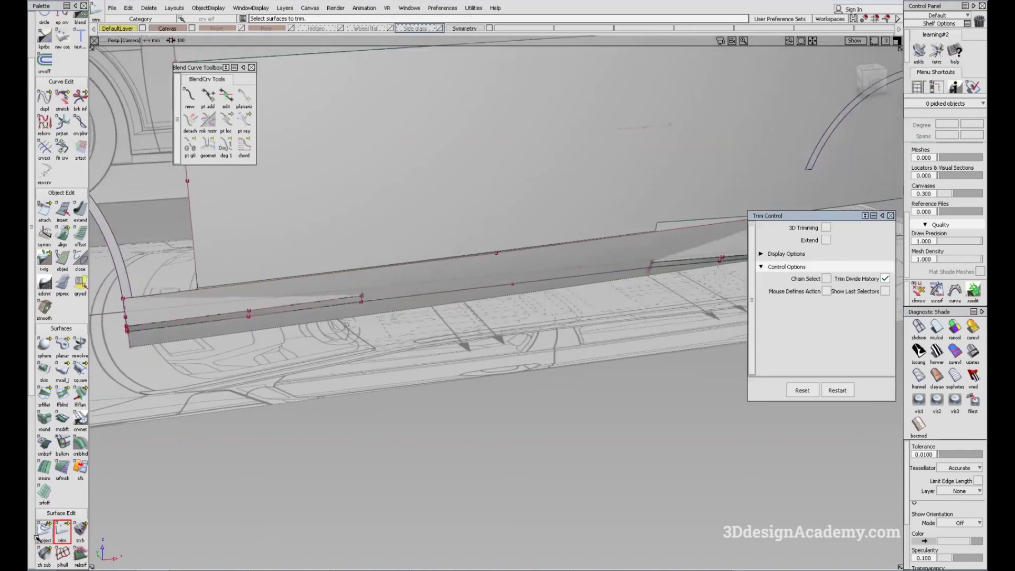
{"action": "left_click_drag", "start_coordinate": [180, 324], "coordinate": [405, 418], "text": "alt+shift"}
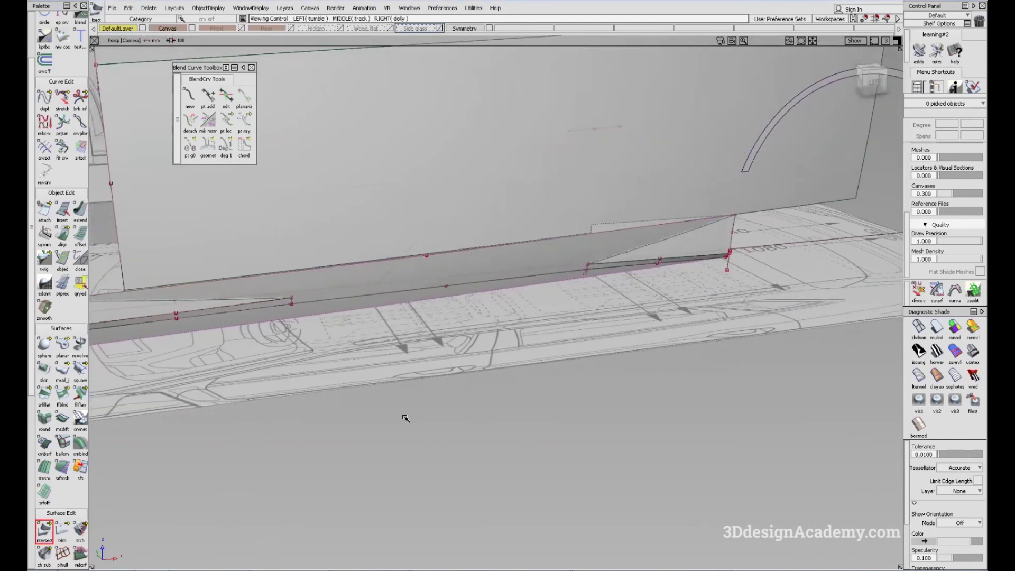
- Trim the large sill surface along its lower curves on surface, and check the result against the whole body side
{"action": "left_click", "coordinate": [65, 534]}
{"action": "left_click_drag", "start_coordinate": [401, 280], "coordinate": [549, 268], "text": "alt+shift"}
{"action": "right_click_drag", "start_coordinate": [548, 267], "coordinate": [449, 259], "text": "alt+shift"}
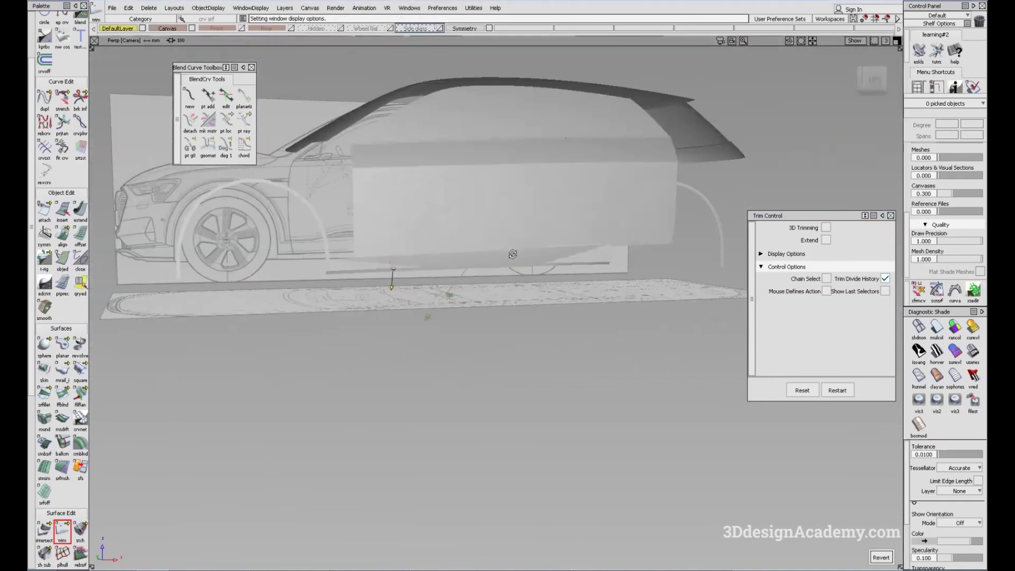
{"action": "left_click_drag", "start_coordinate": [450, 259], "coordinate": [441, 315], "text": "alt+shift"}
{"action": "mouse_move", "coordinate": [442, 315]}
{"action": "right_mouse_down", "text": "alt+shift"}
{"action": "mouse_move", "coordinate": [455, 286]}
{"action": "mouse_move", "coordinate": [487, 341]}
{"action": "right_mouse_up", "text": "alt+shift"}
{"action": "mouse_move", "coordinate": [489, 351]}
{"action": "left_mouse_down", "text": "ctrl+shift"}
{"action": "mouse_move", "coordinate": [449, 213]}
{"action": "mouse_move", "coordinate": [458, 207]}
{"action": "left_mouse_up", "text": "ctrl+shift"}
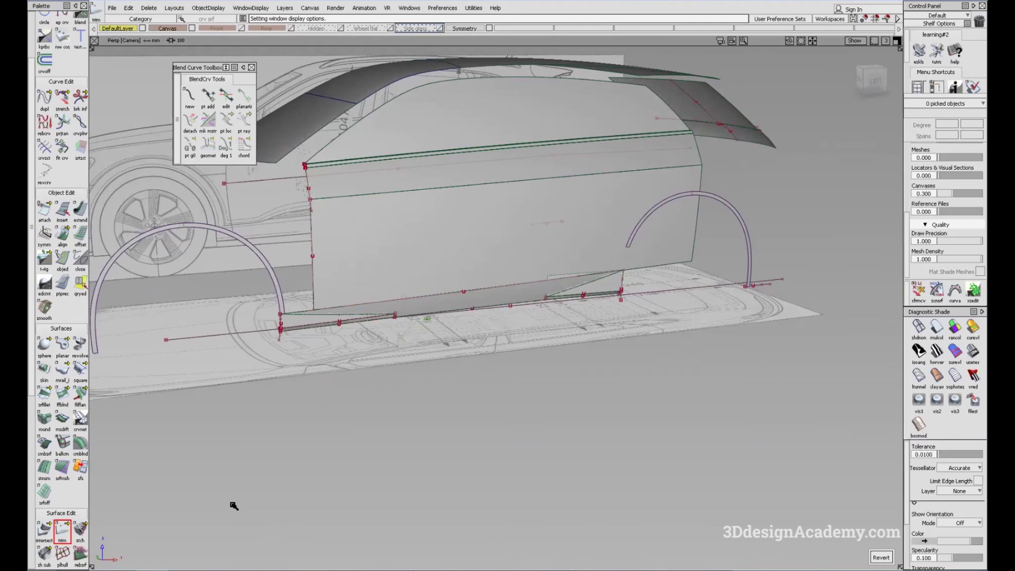